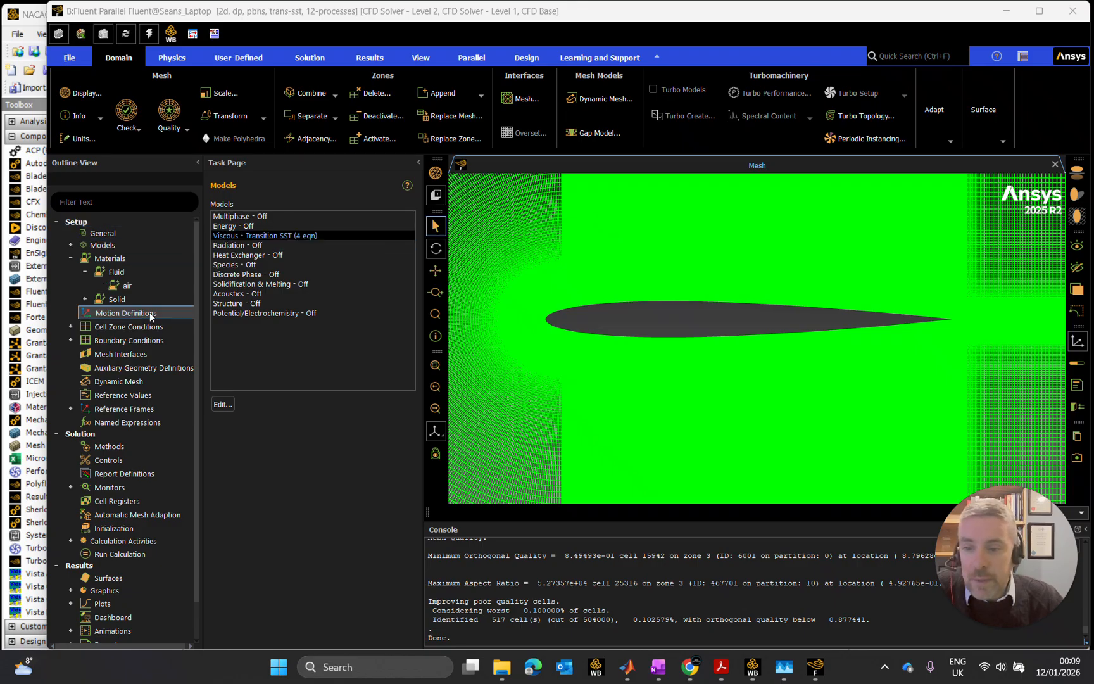
- Open the velocity inlet settings for the inlet zone in Boundary Conditions and move the dialog clear of the mesh
{"action": "left_click", "coordinate": [124, 340]}
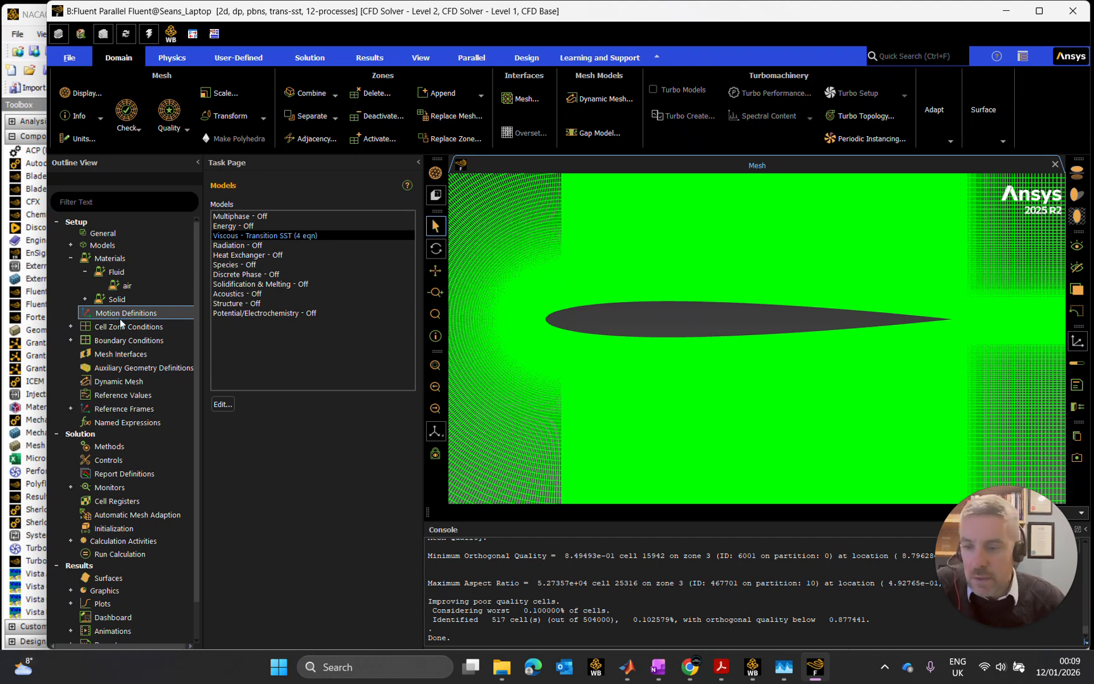
{"action": "double_click", "coordinate": [100, 342]}
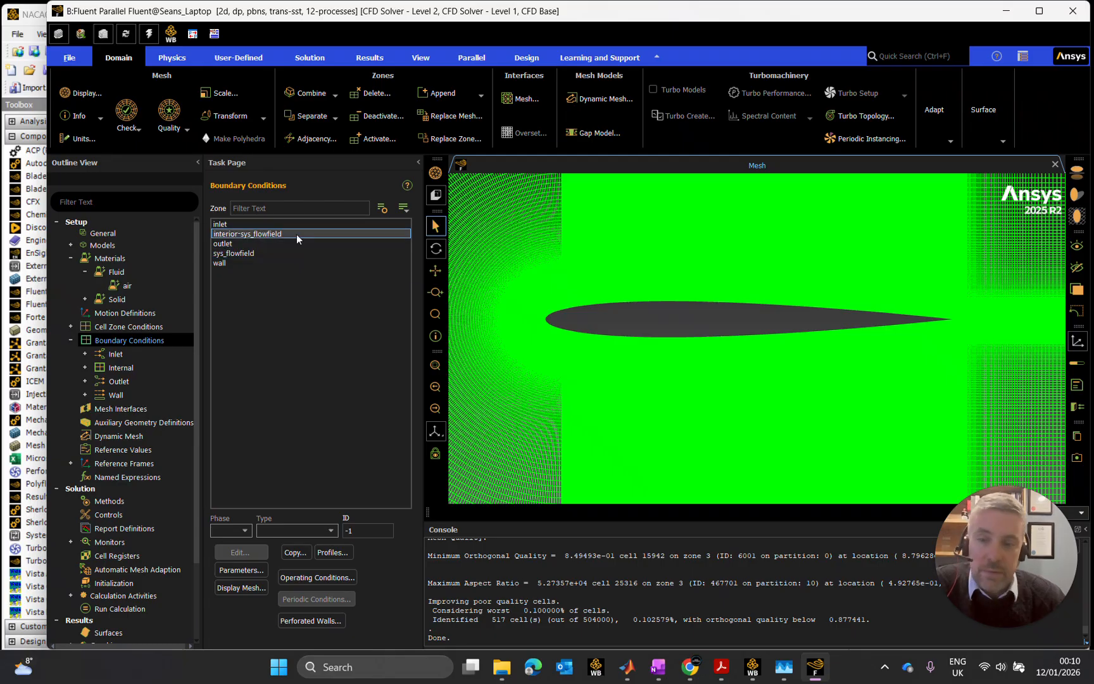
{"action": "left_click", "coordinate": [319, 234]}
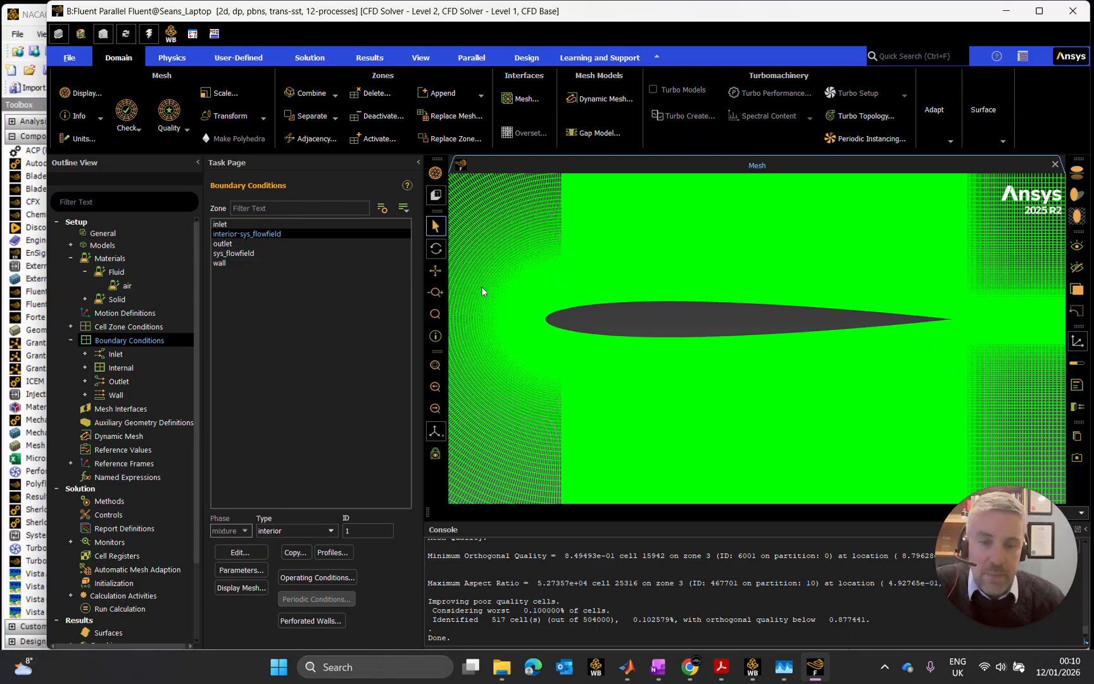
{"action": "left_click", "coordinate": [231, 224]}
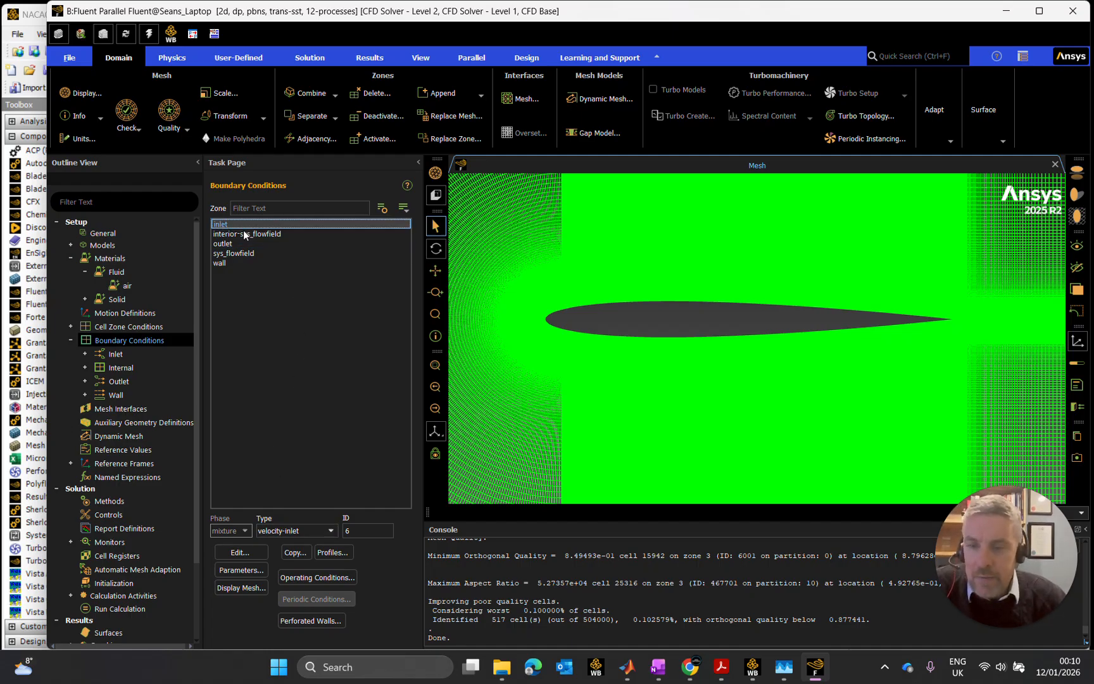
{"action": "left_click", "coordinate": [240, 551]}
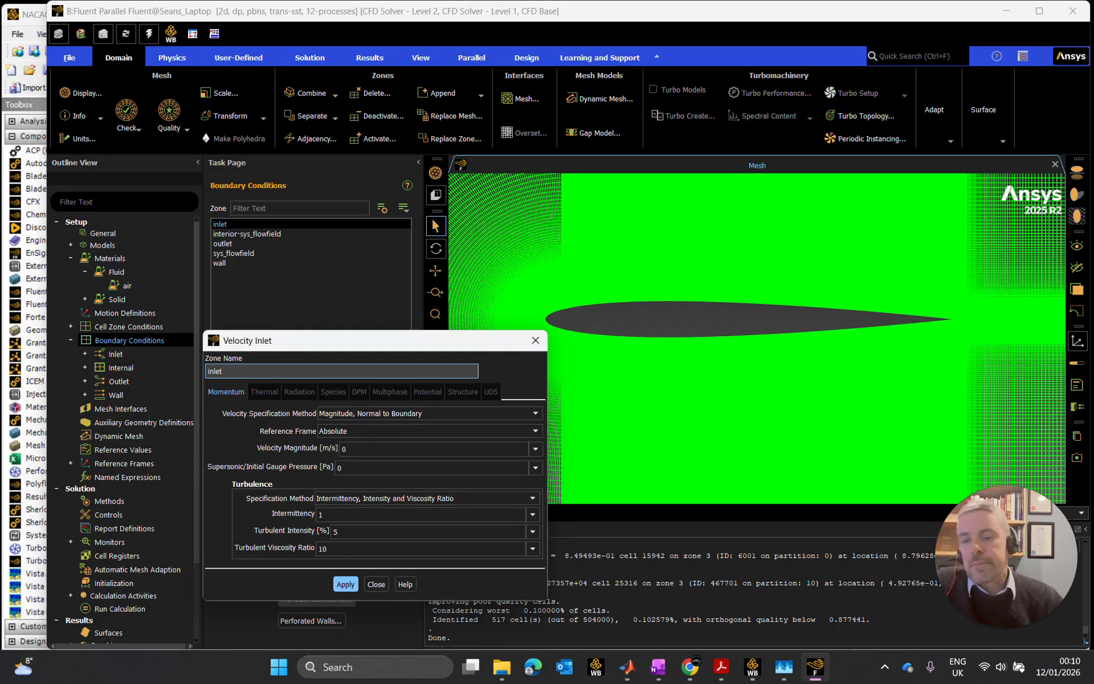
{"action": "left_click_drag", "start_coordinate": [409, 336], "coordinate": [391, 179]}
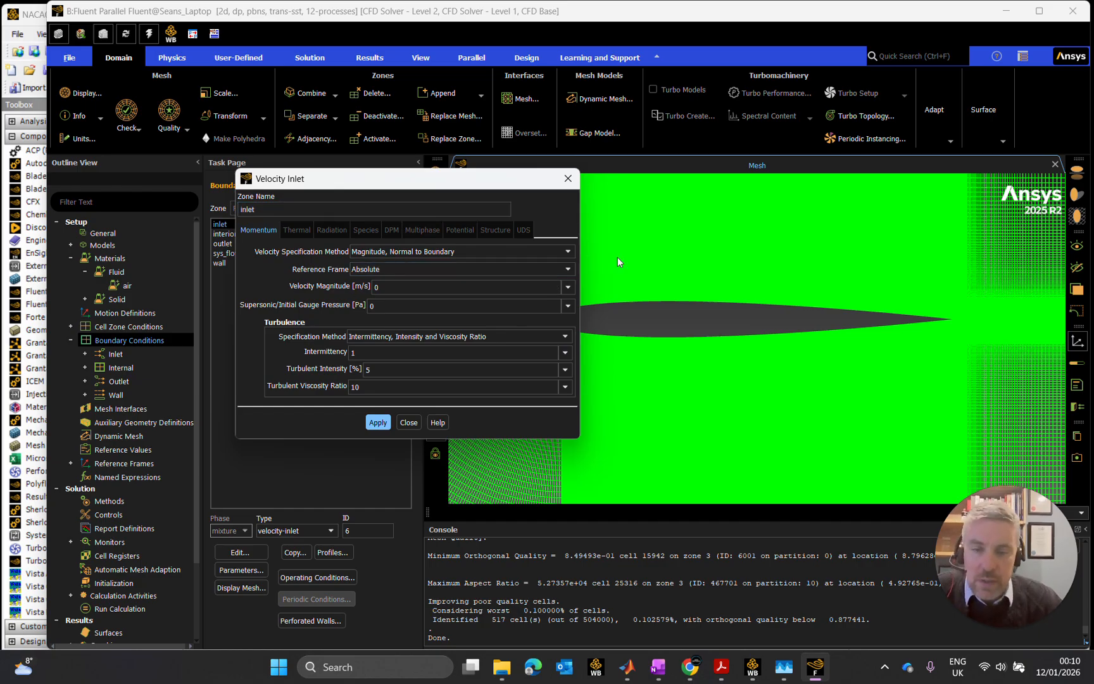
- Examine the inlet flow direction arrows along the straight edges and curved front of the C-shaped mesh domain
{"action": "scroll", "coordinate": [742, 291], "scroll_direction": "down", "scroll_amount": 5}
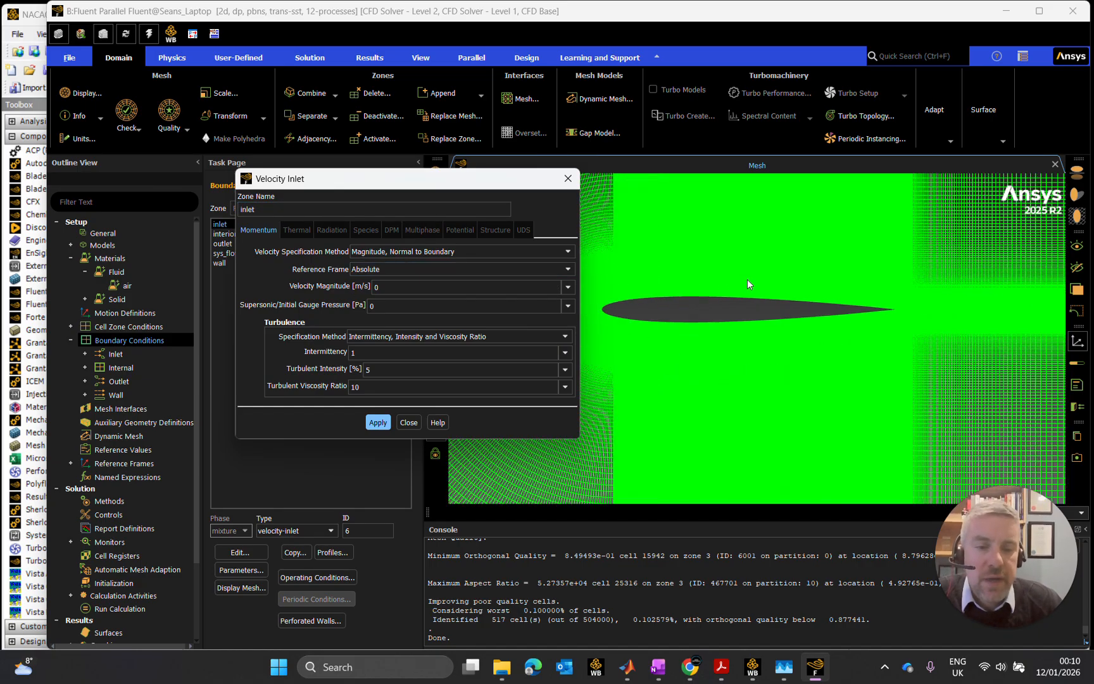
{"action": "scroll", "coordinate": [747, 299], "scroll_direction": "down", "scroll_amount": 6}
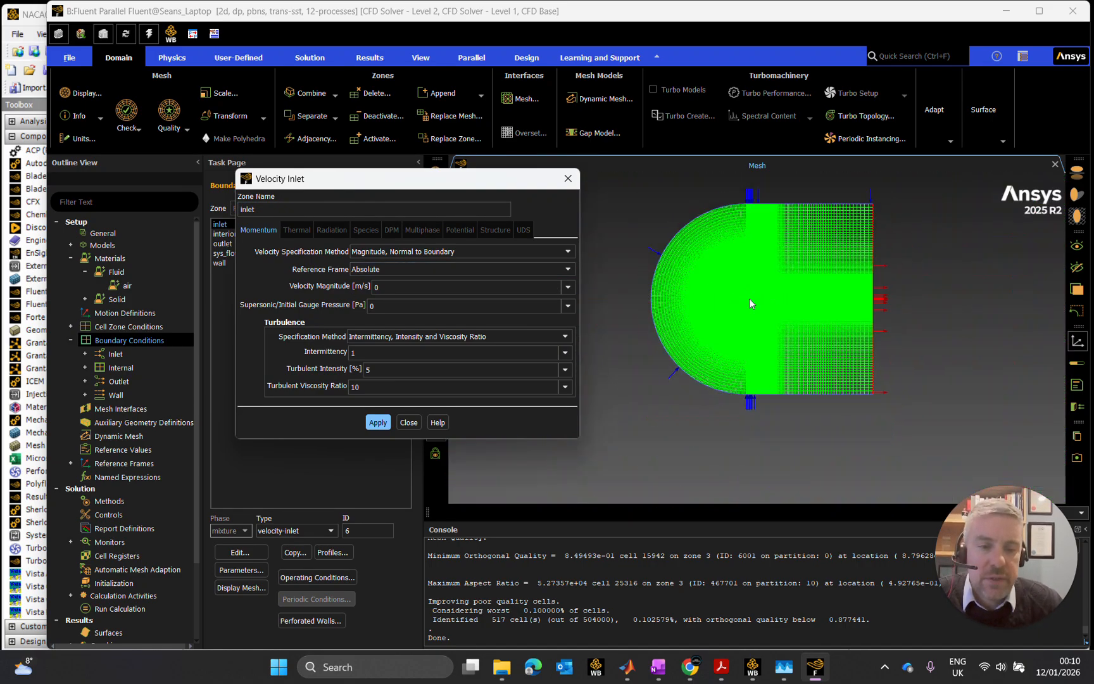
{"action": "scroll", "coordinate": [745, 187], "scroll_direction": "up", "scroll_amount": 8}
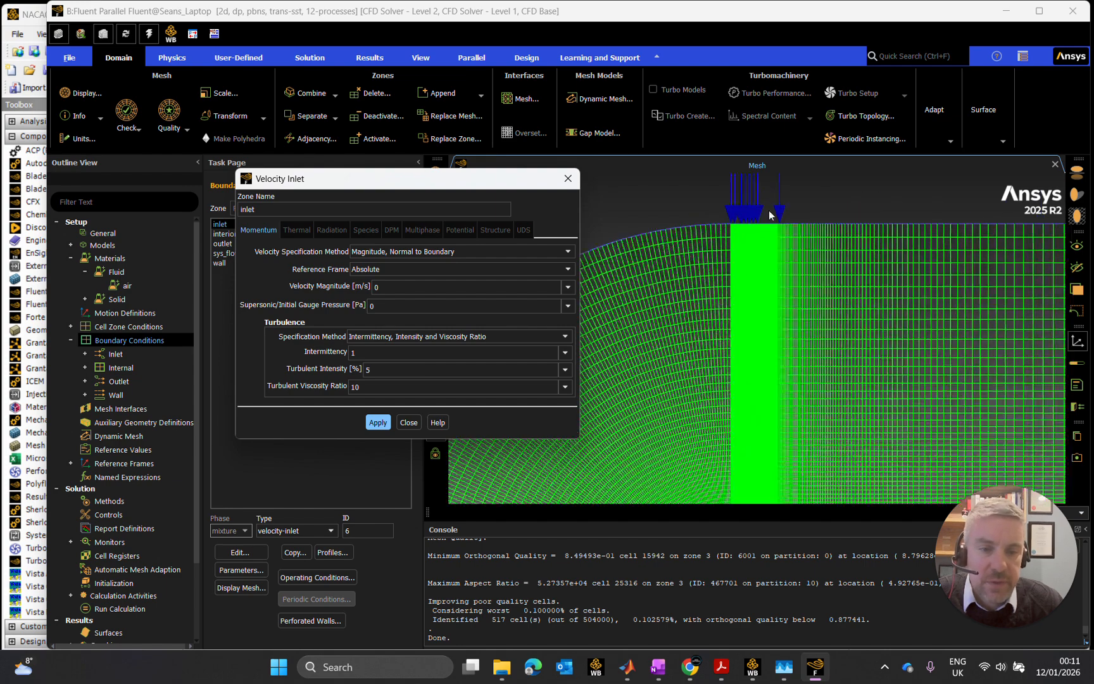
{"action": "scroll", "coordinate": [722, 228], "scroll_direction": "up", "scroll_amount": 2}
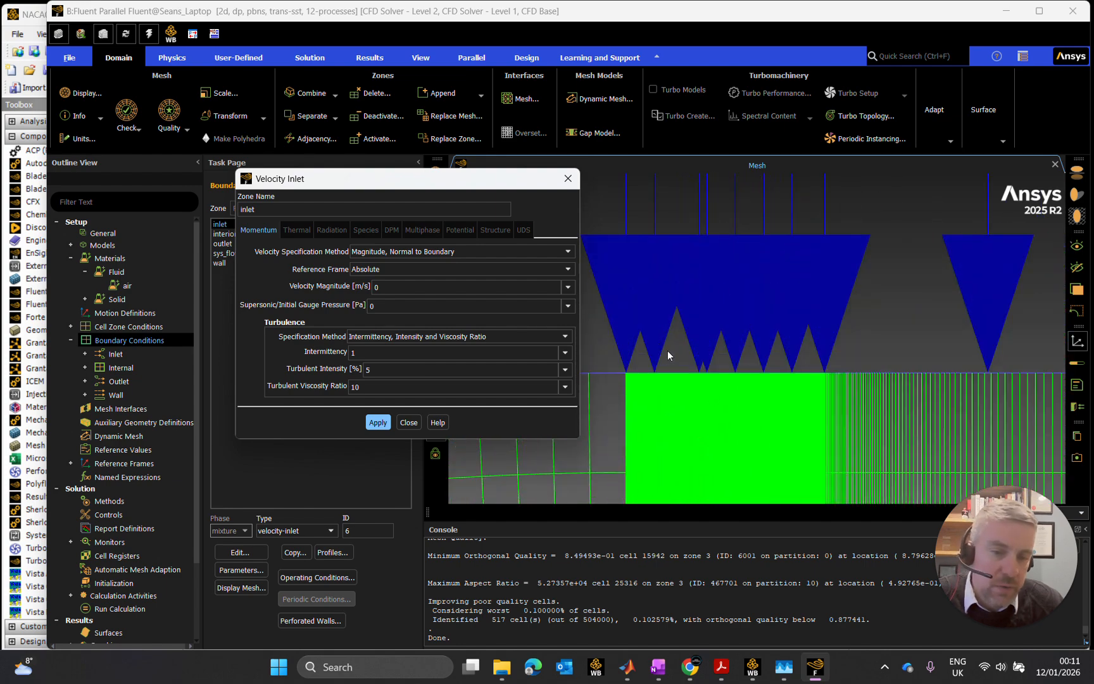
{"action": "scroll", "coordinate": [686, 380], "scroll_direction": "down", "scroll_amount": 4}
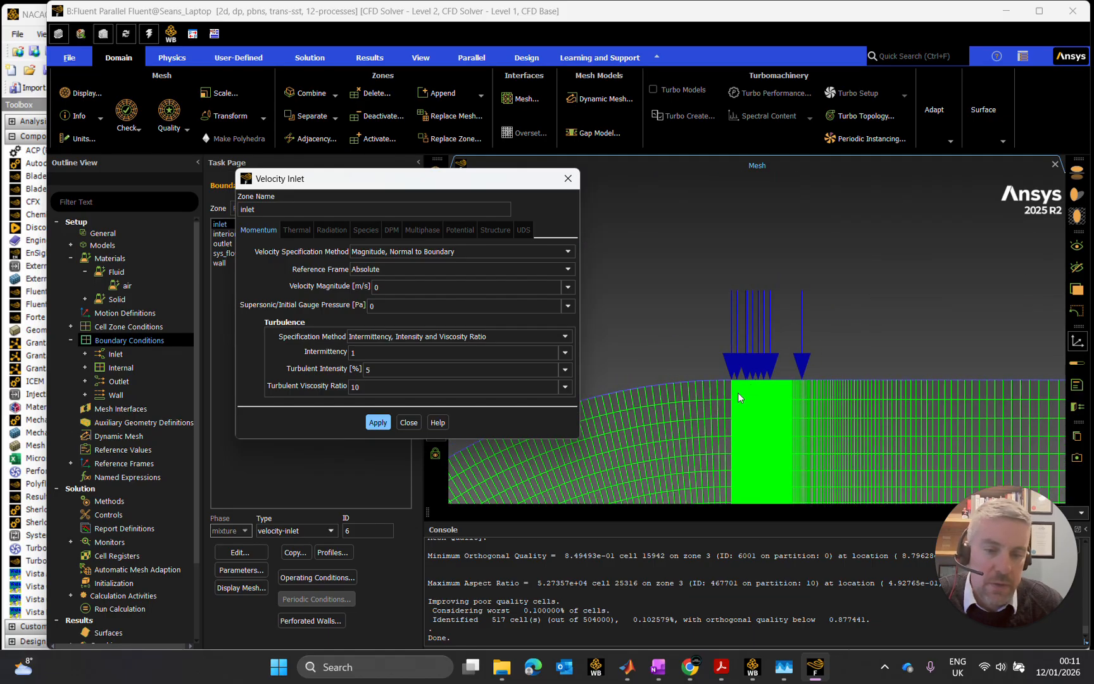
{"action": "scroll", "coordinate": [702, 386], "scroll_direction": "up", "scroll_amount": 5}
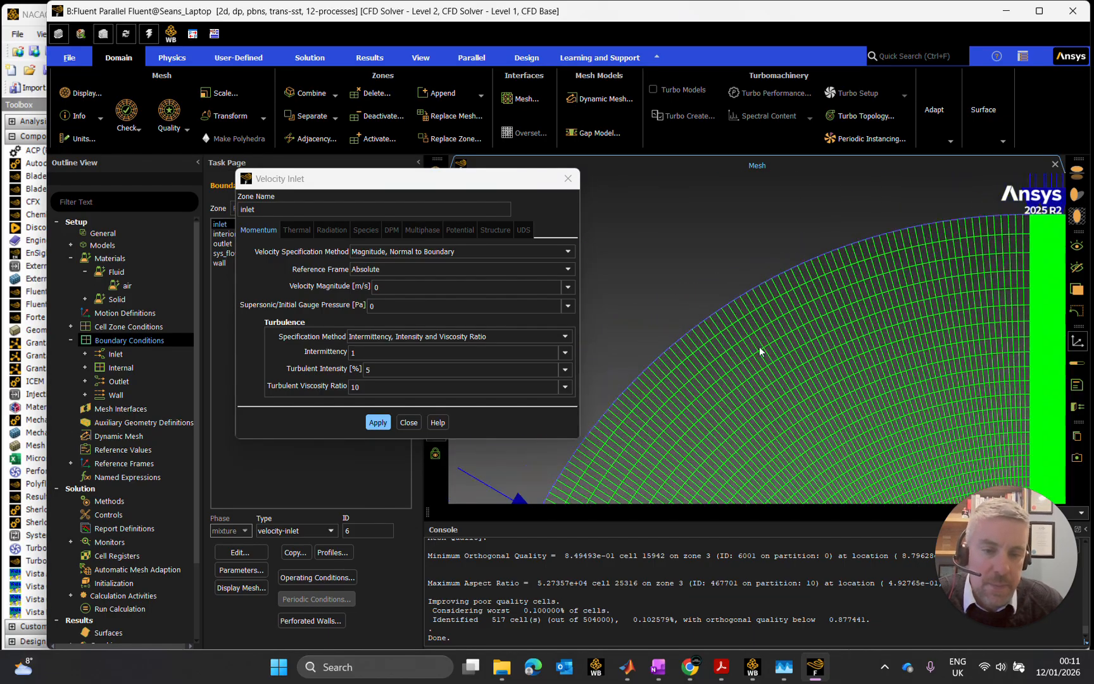
{"action": "scroll", "coordinate": [798, 342], "scroll_direction": "down", "scroll_amount": 2}
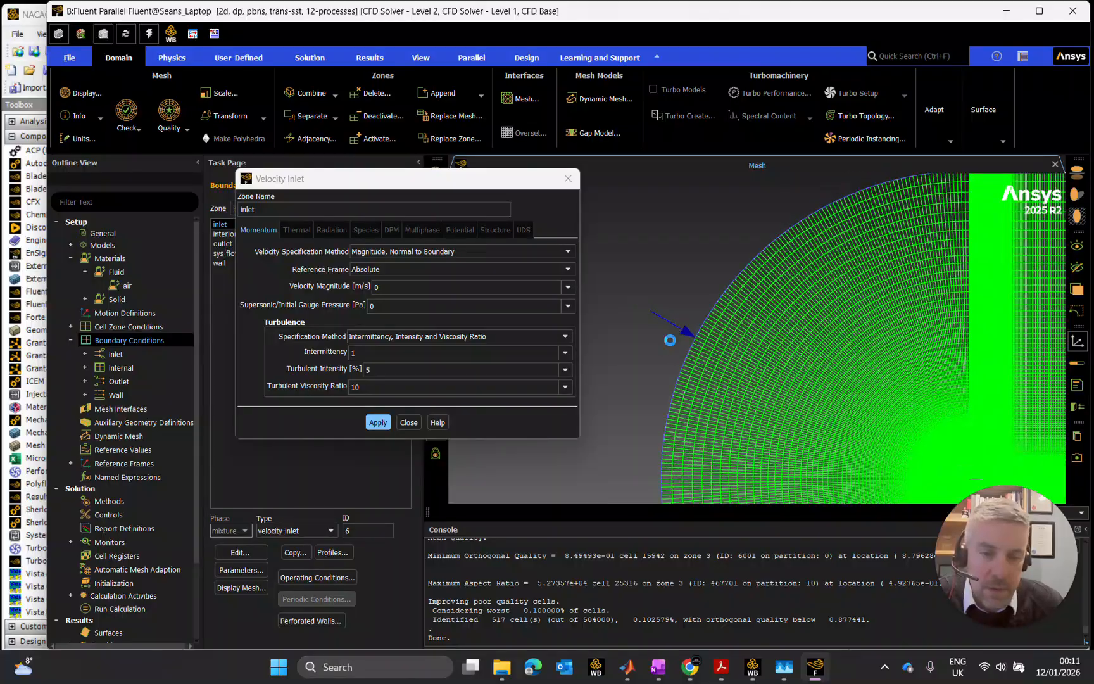
{"action": "scroll", "coordinate": [669, 338], "scroll_direction": "up", "scroll_amount": 5}
{"action": "scroll", "coordinate": [700, 360], "scroll_direction": "down", "scroll_amount": 8}
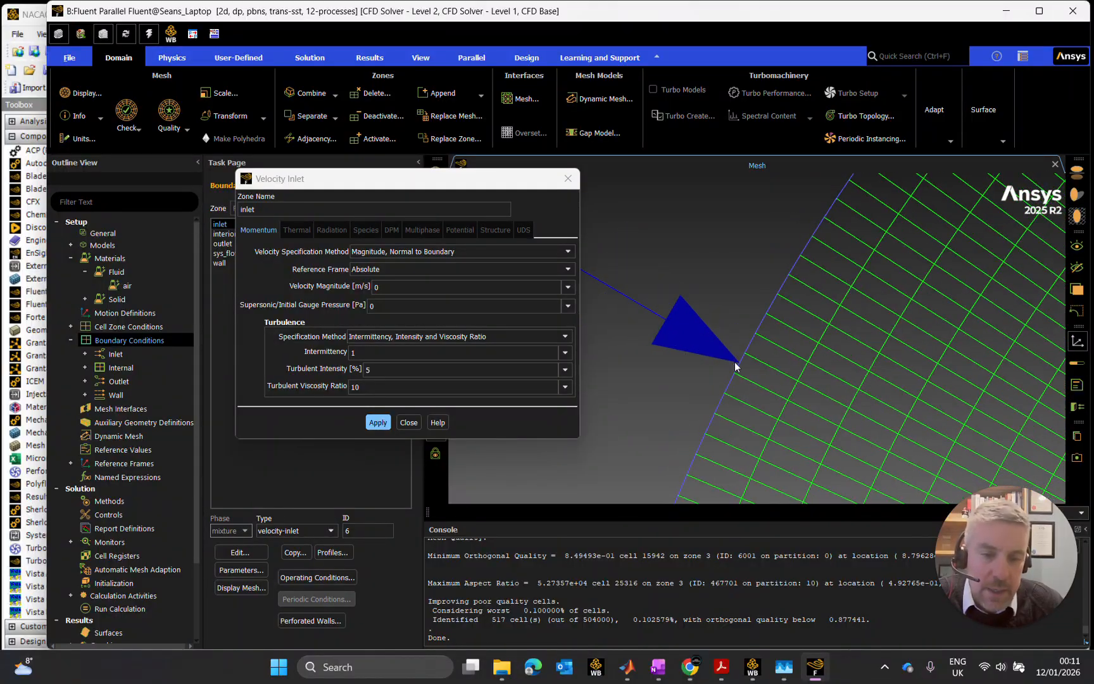
{"action": "left_click_drag", "start_coordinate": [906, 375], "coordinate": [783, 300]}
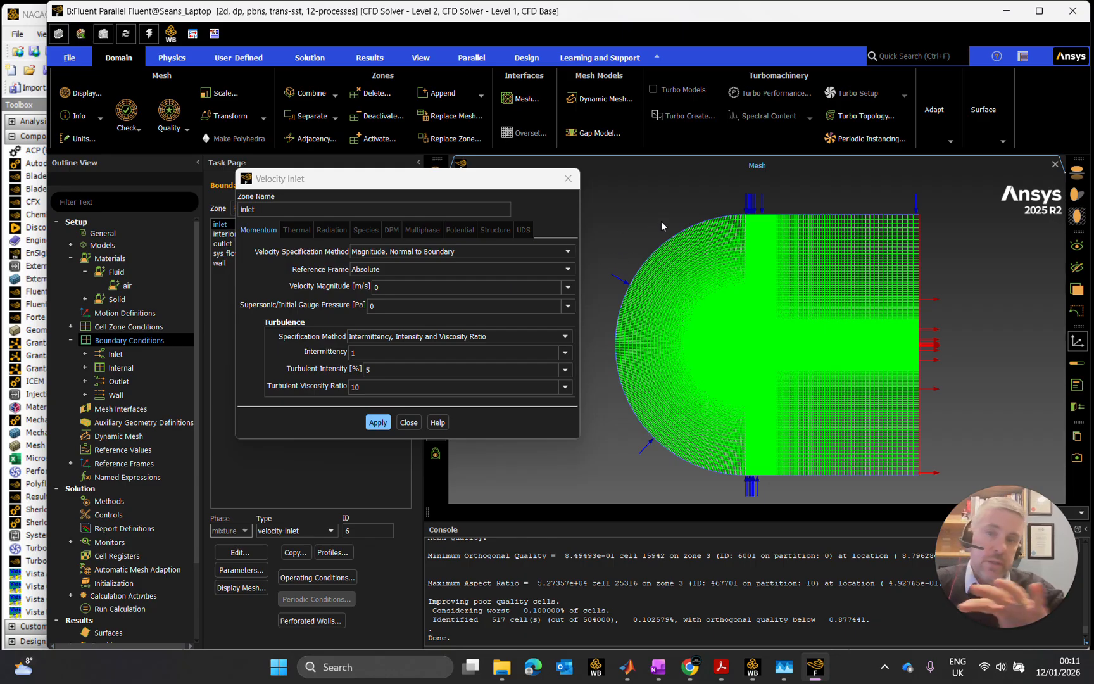
- Try the Components velocity specification for the inlet, and choose Magnitude and Direction as the method instead
{"action": "left_click", "coordinate": [419, 253]}
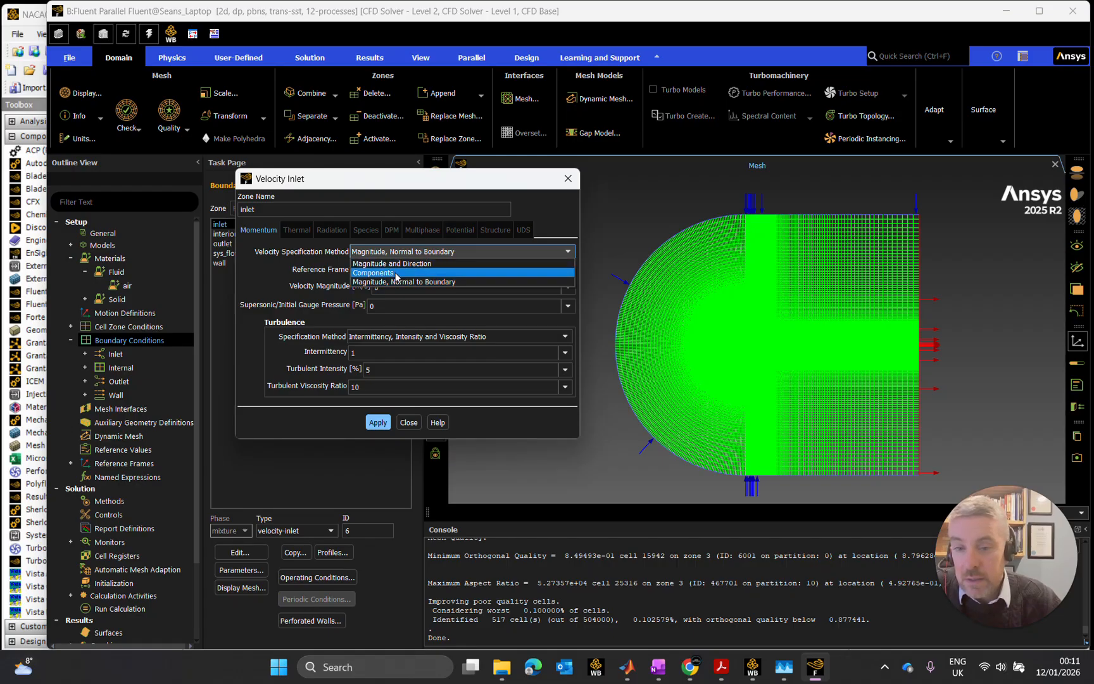
{"action": "left_click", "coordinate": [399, 272]}
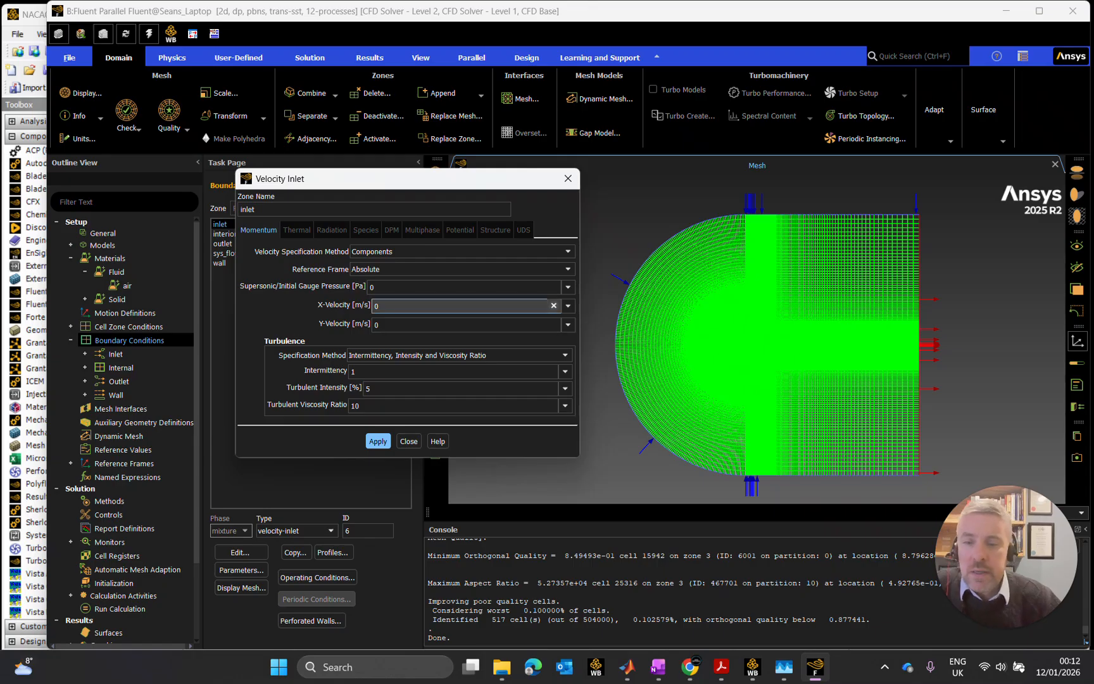
{"action": "left_click", "coordinate": [394, 251]}
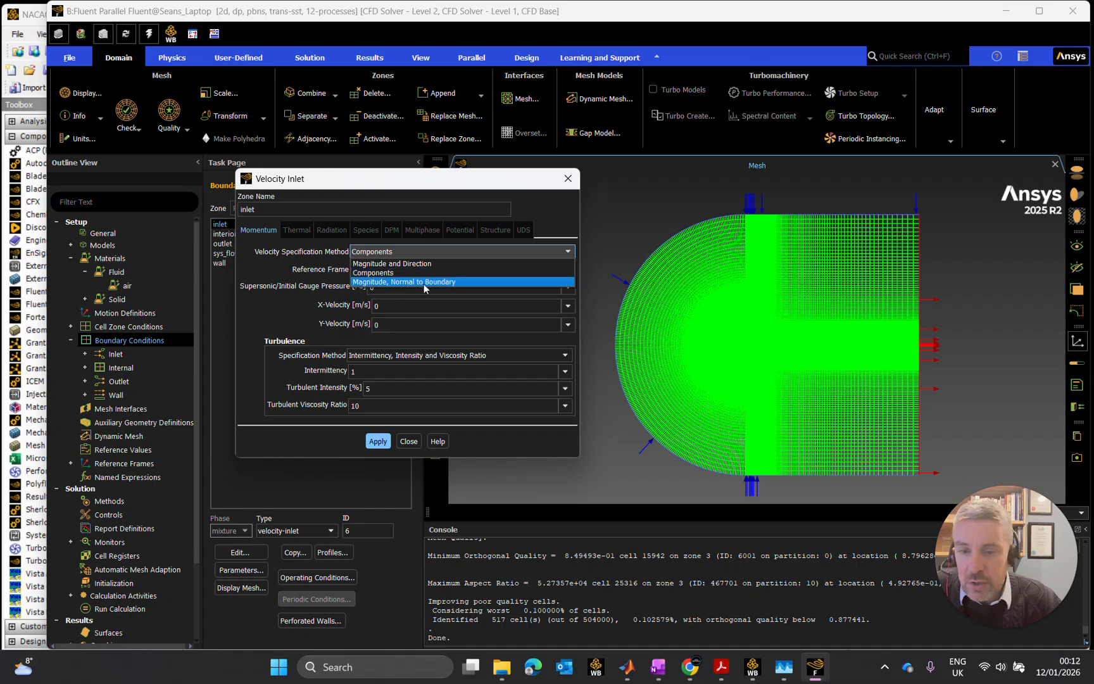
{"action": "left_click", "coordinate": [405, 264]}
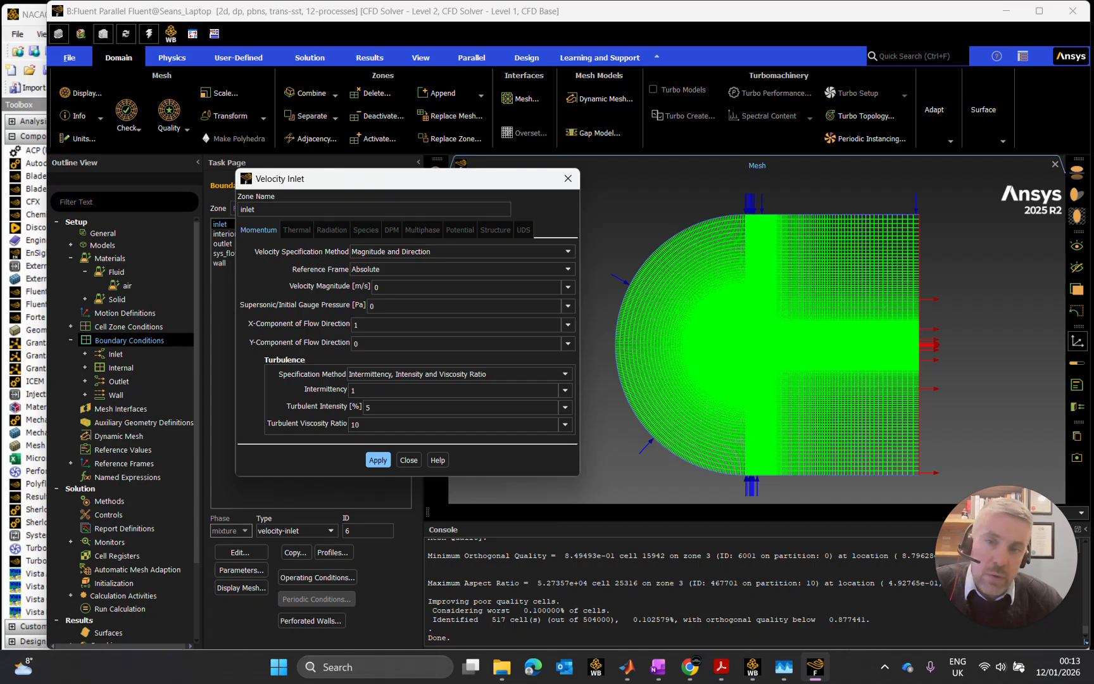
- Switch to MATLAB and evaluate 50000*1.8e-5/(1.225*0.025) in the Command Window to calculate the inlet velocity
{"action": "left_click", "coordinate": [626, 676]}
{"action": "left_click", "coordinate": [221, 582]}
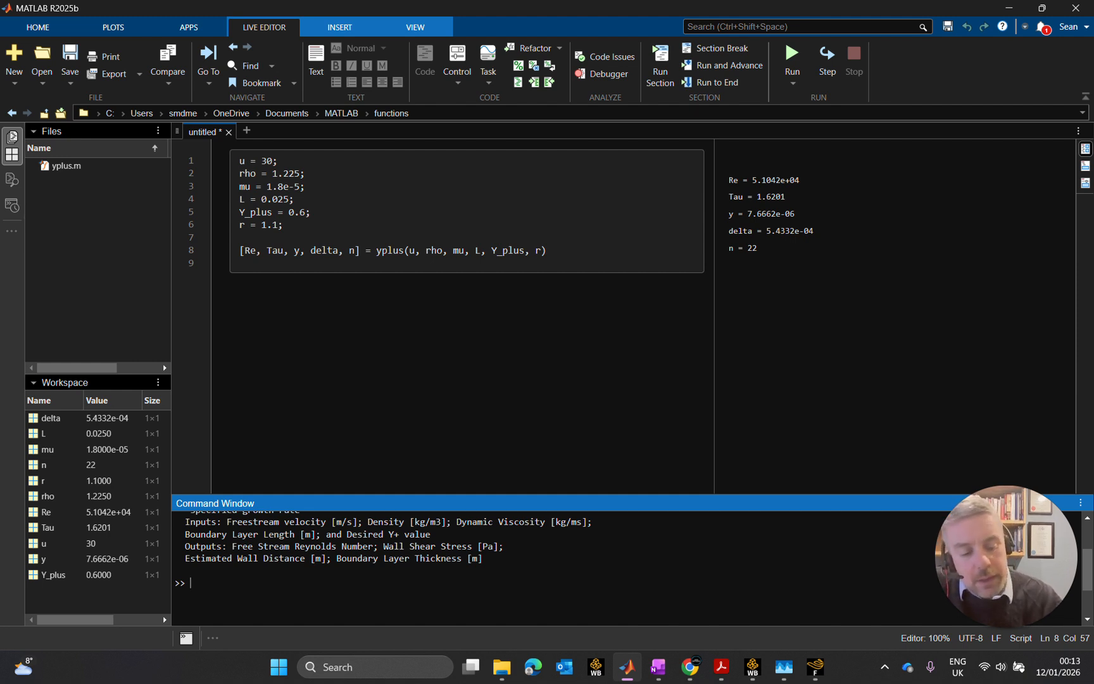
{"action": "type", "text": "5000"}
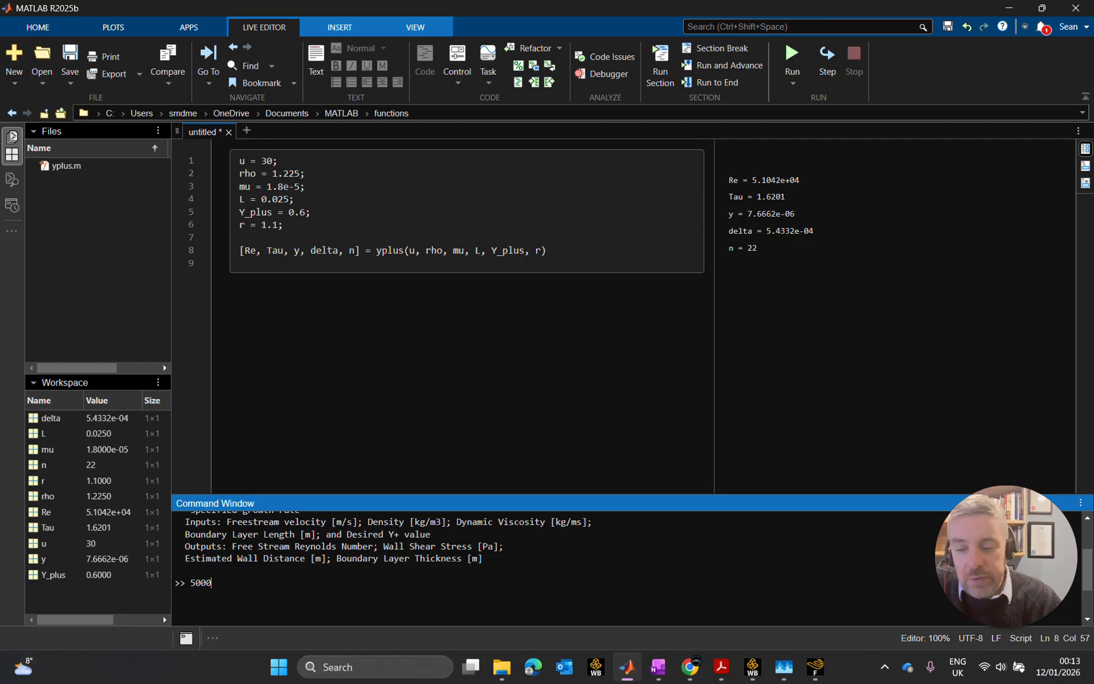
{"action": "type", "text": "0*"}
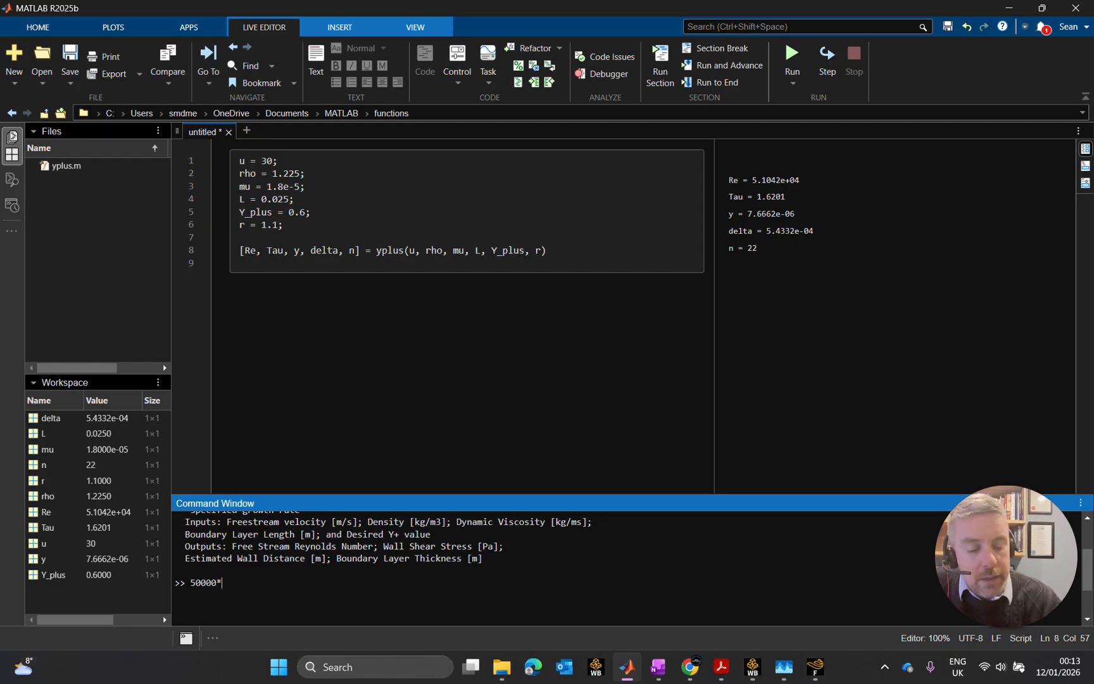
{"action": "type", "text": "1"}
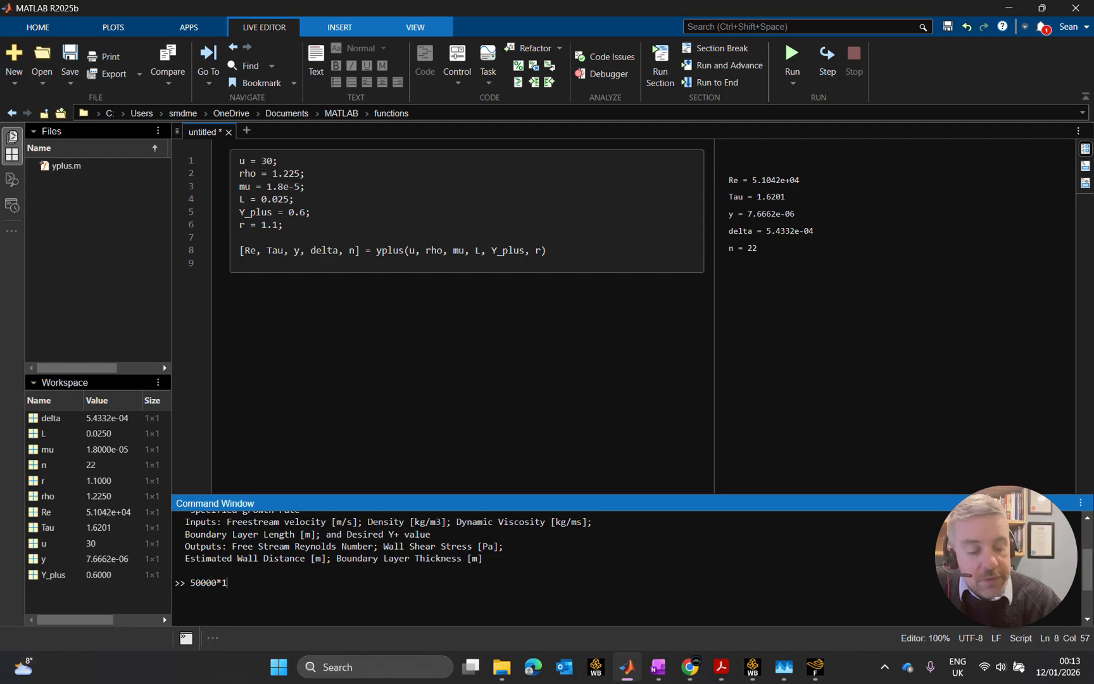
{"action": "type", "text": ".8"}
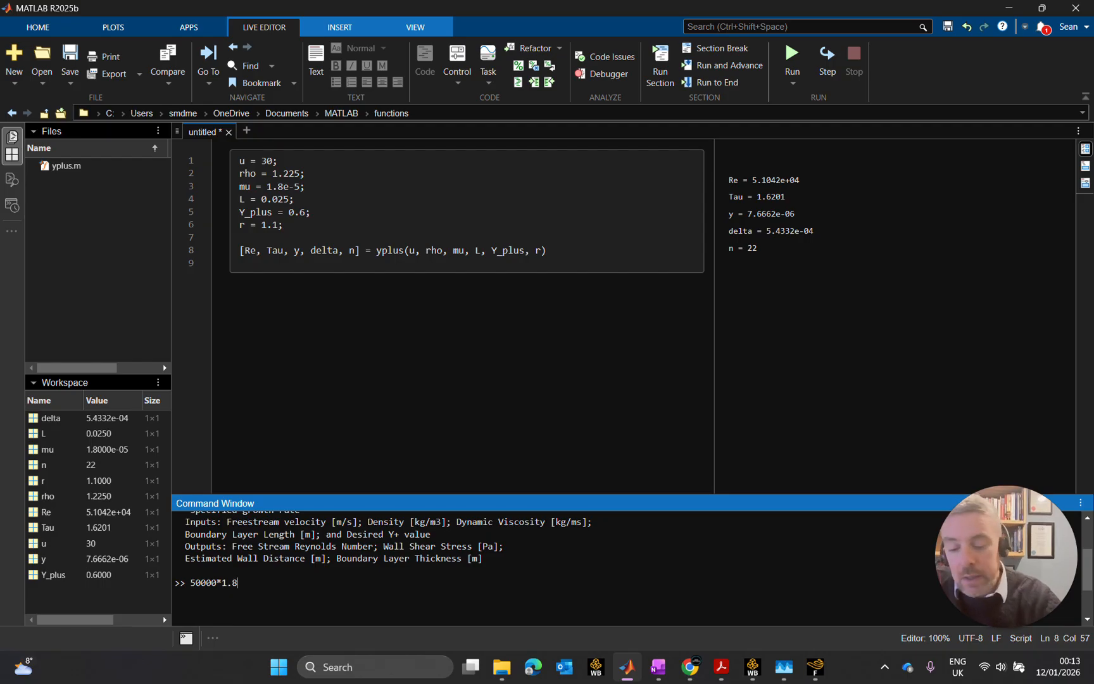
{"action": "type", "text": "e-5/"}
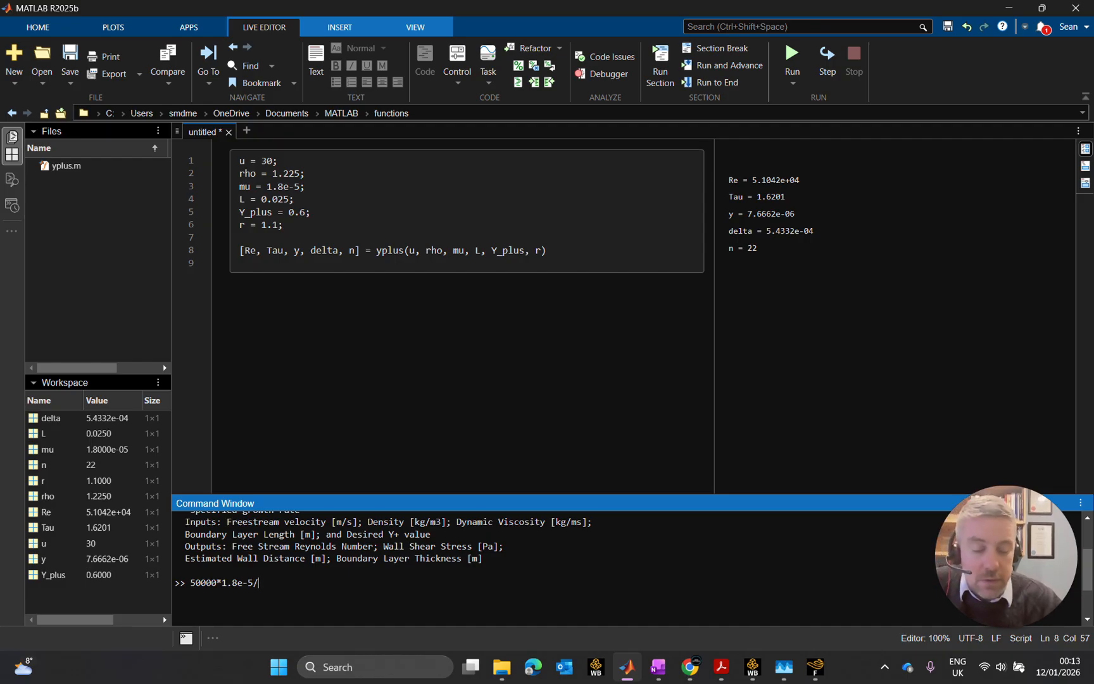
{"action": "type", "text": "(1.225*"}
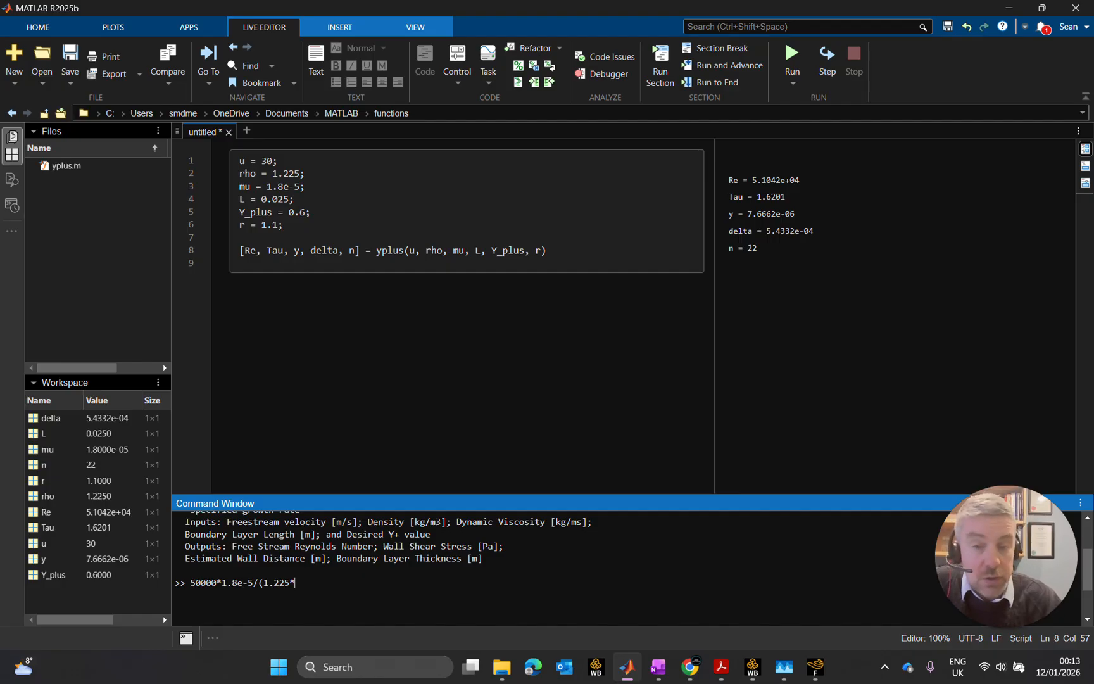
{"action": "type", "text": "0.05"}
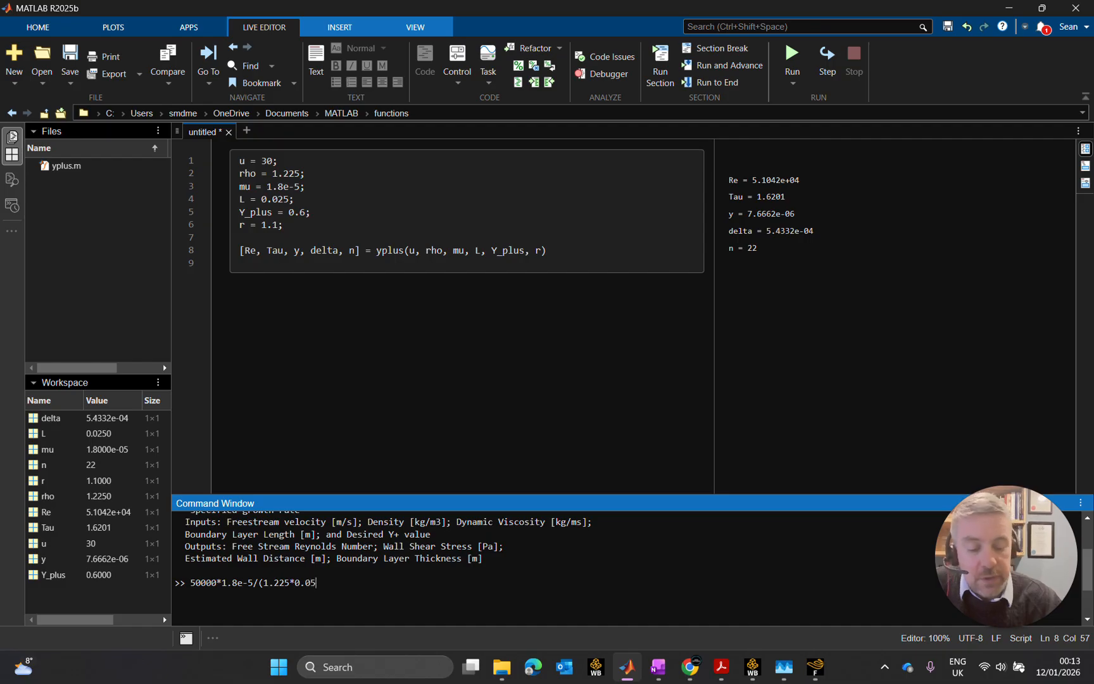
{"action": "key", "text": "BackSpace"}
{"action": "type", "text": "25"}
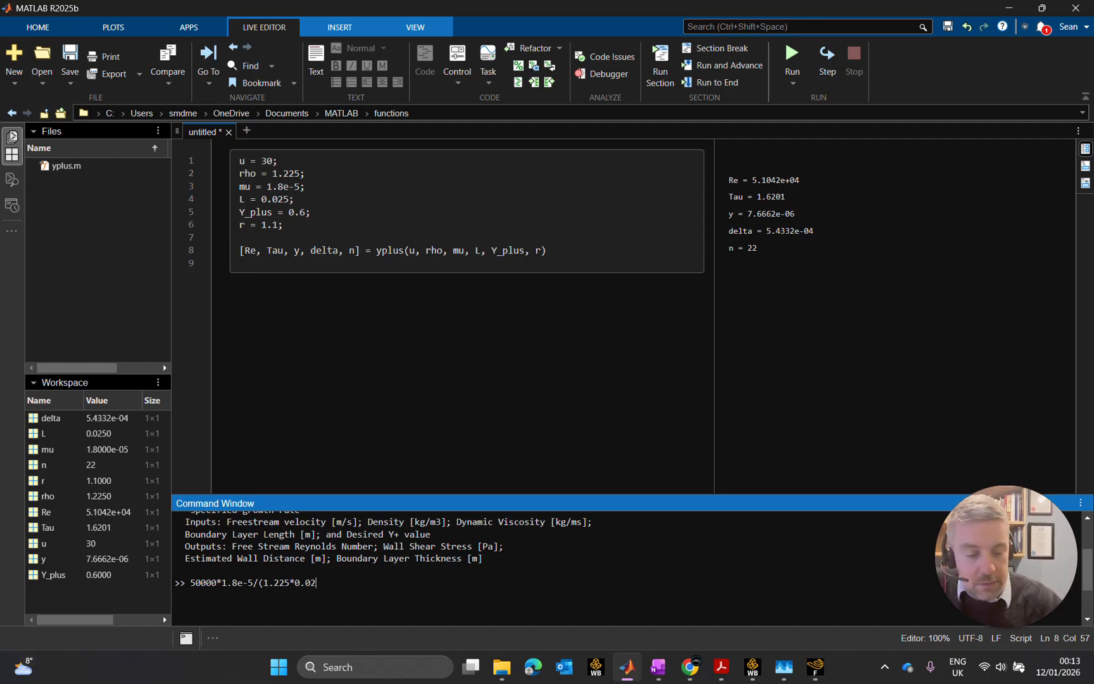
{"action": "type", "text": ")"}
{"action": "key", "text": "Return"}
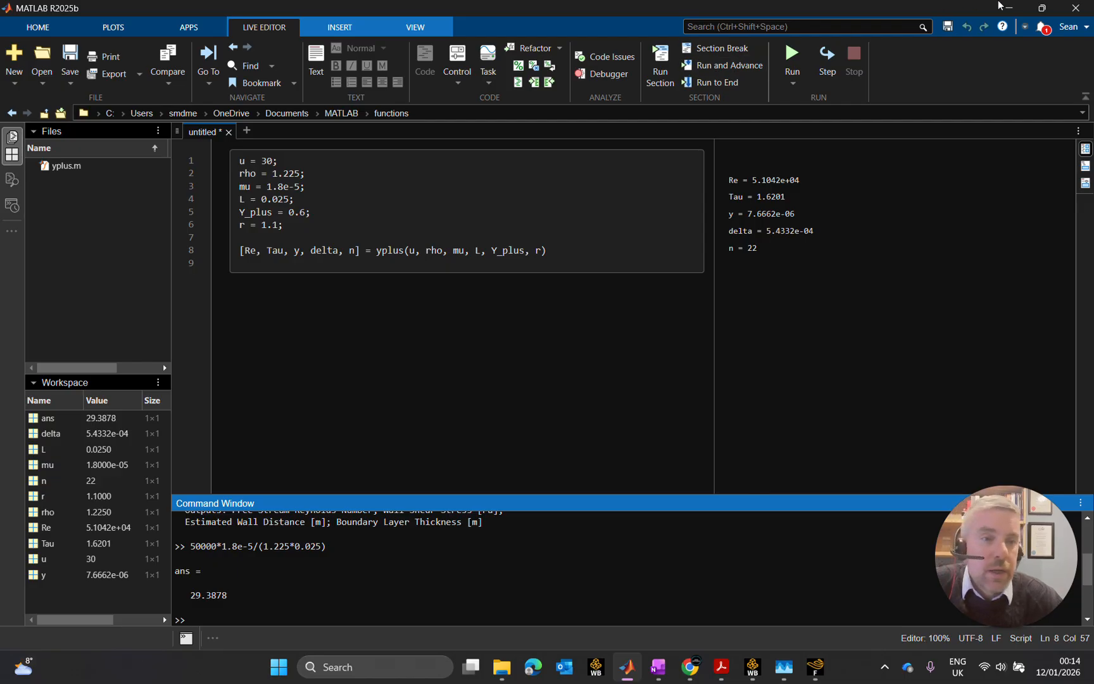
- Return to Fluent, set the inlet's velocity magnitude to 29 m/s, and apply and close the velocity inlet settings
{"action": "left_click", "coordinate": [1008, 8]}
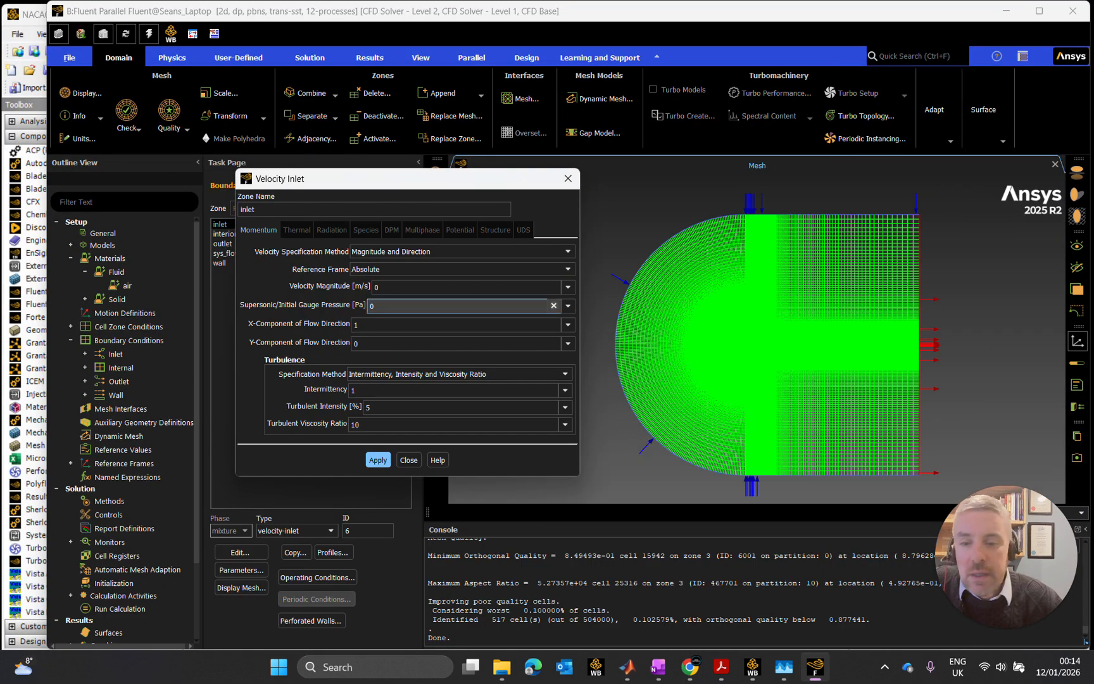
{"action": "left_click", "coordinate": [406, 286]}
{"action": "type", "text": "29"}
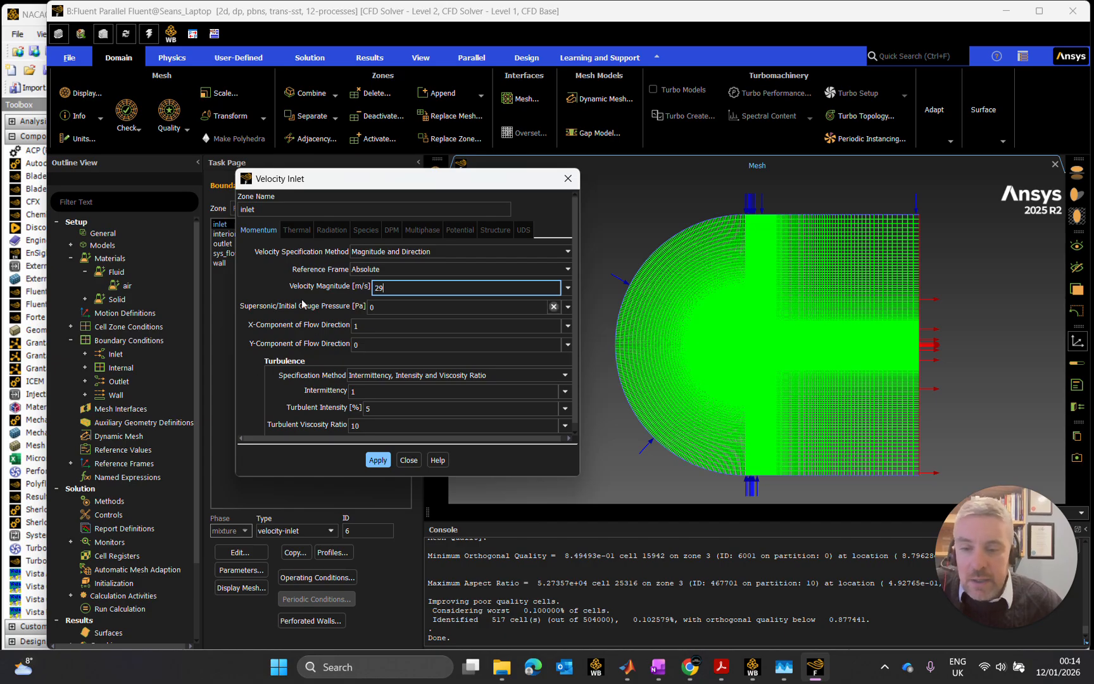
{"action": "left_click", "coordinate": [377, 328]}
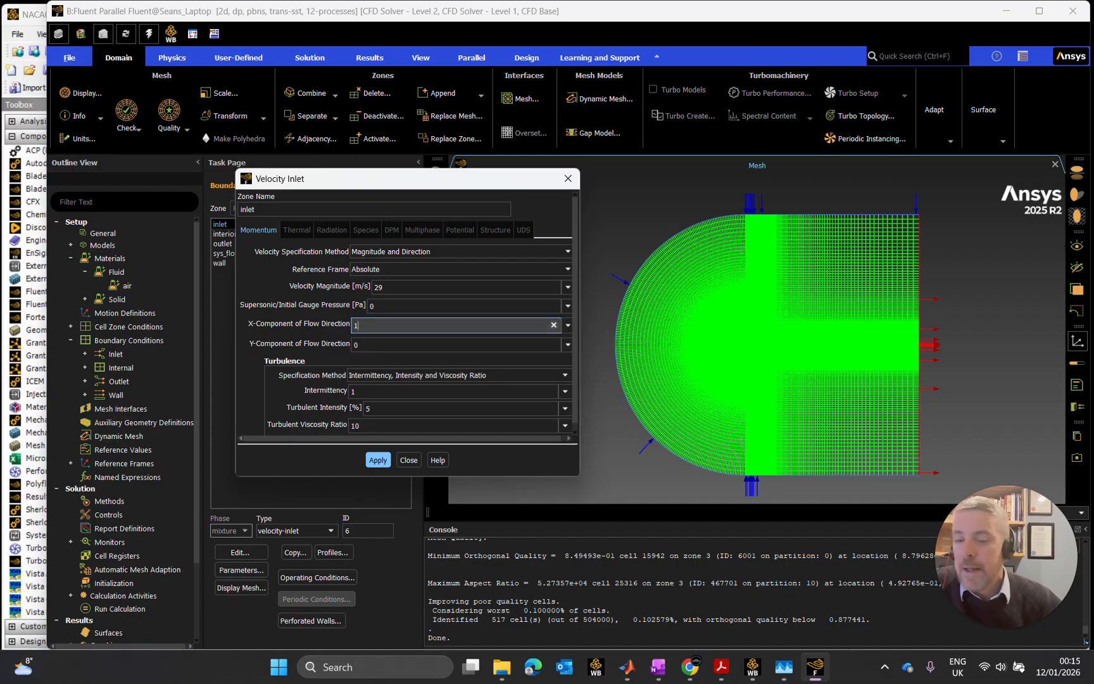
{"action": "left_click", "coordinate": [380, 460]}
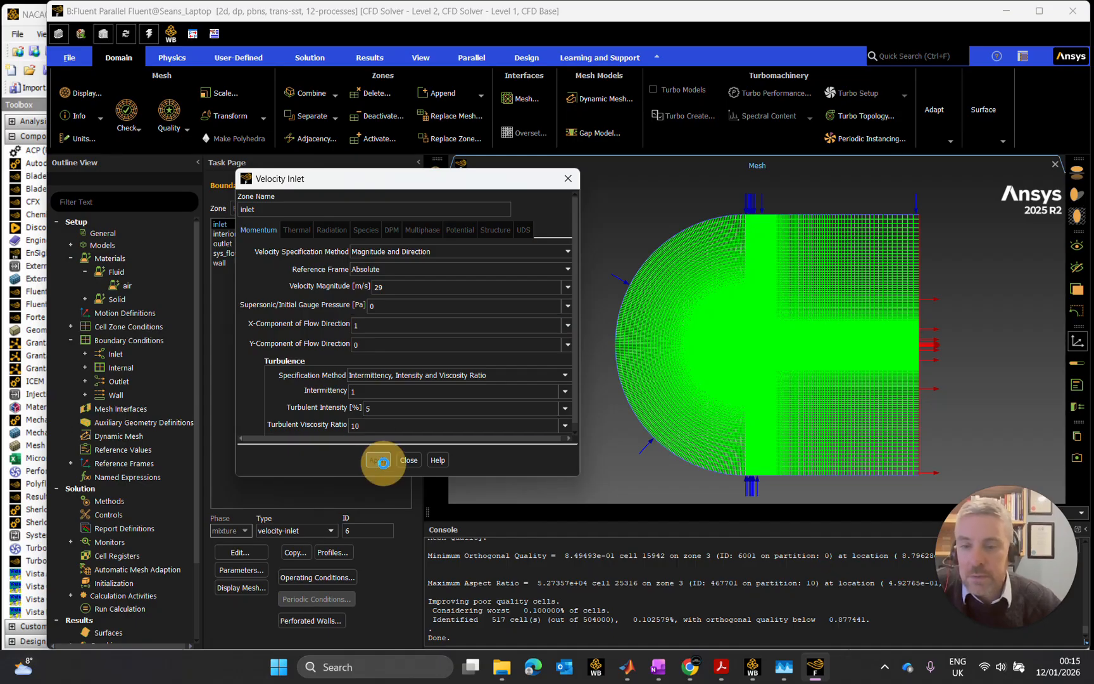
{"action": "left_click", "coordinate": [416, 461]}
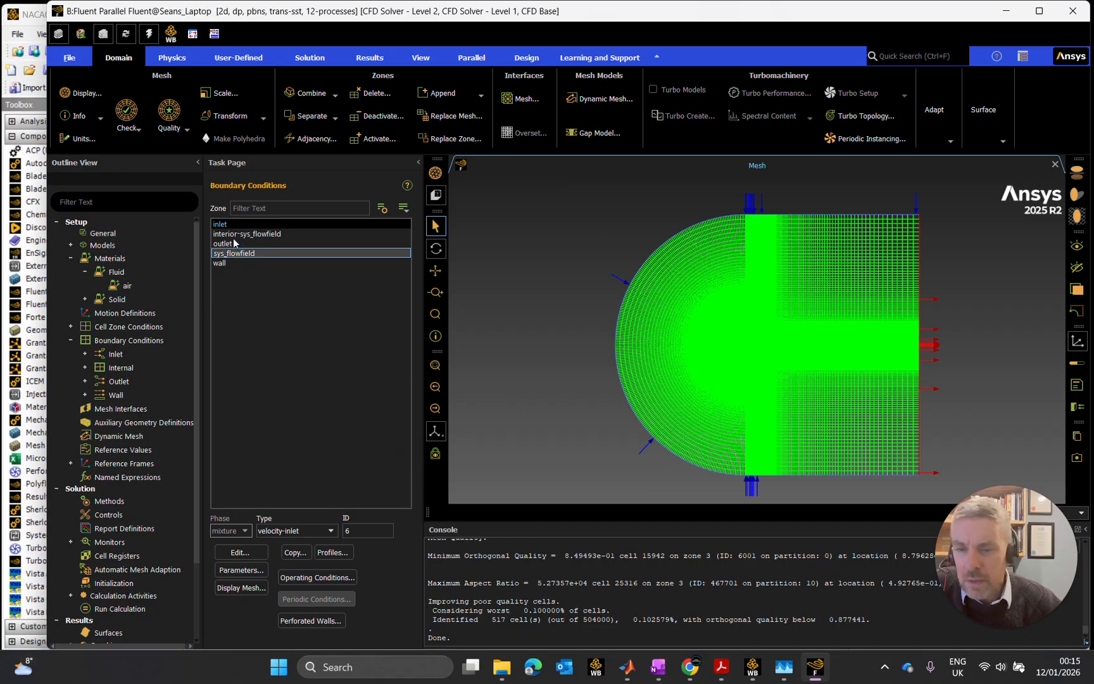
- Inspect the settings of the interior-sys_flowfield boundary zone and close them without changes
{"action": "left_click", "coordinate": [246, 234]}
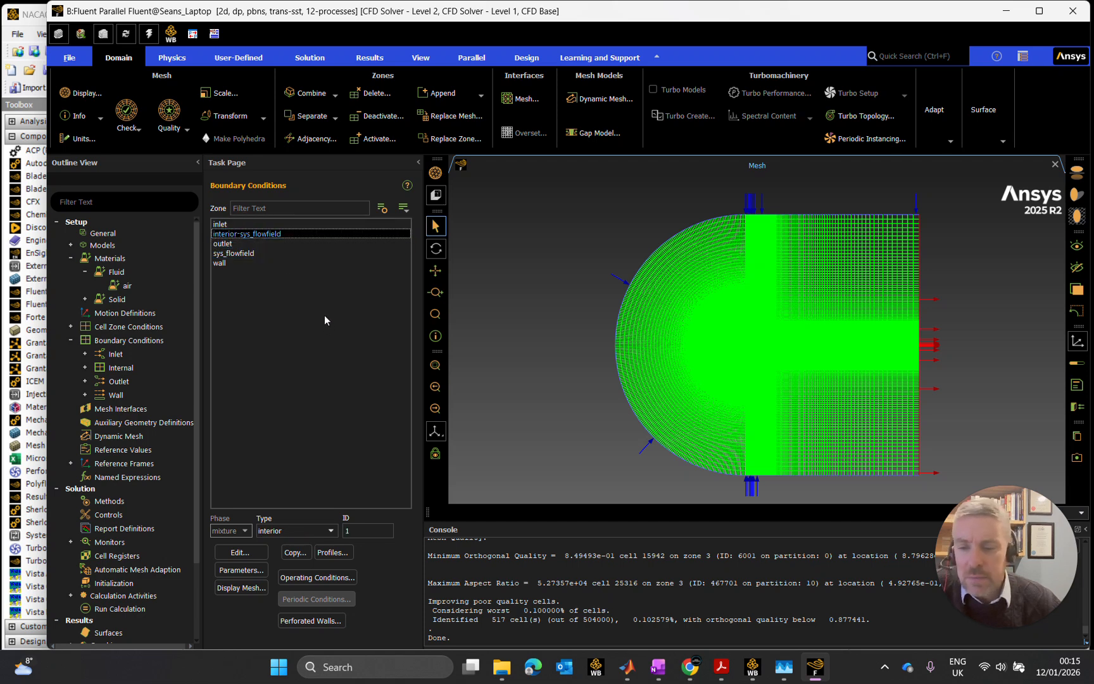
{"action": "left_click", "coordinate": [236, 247]}
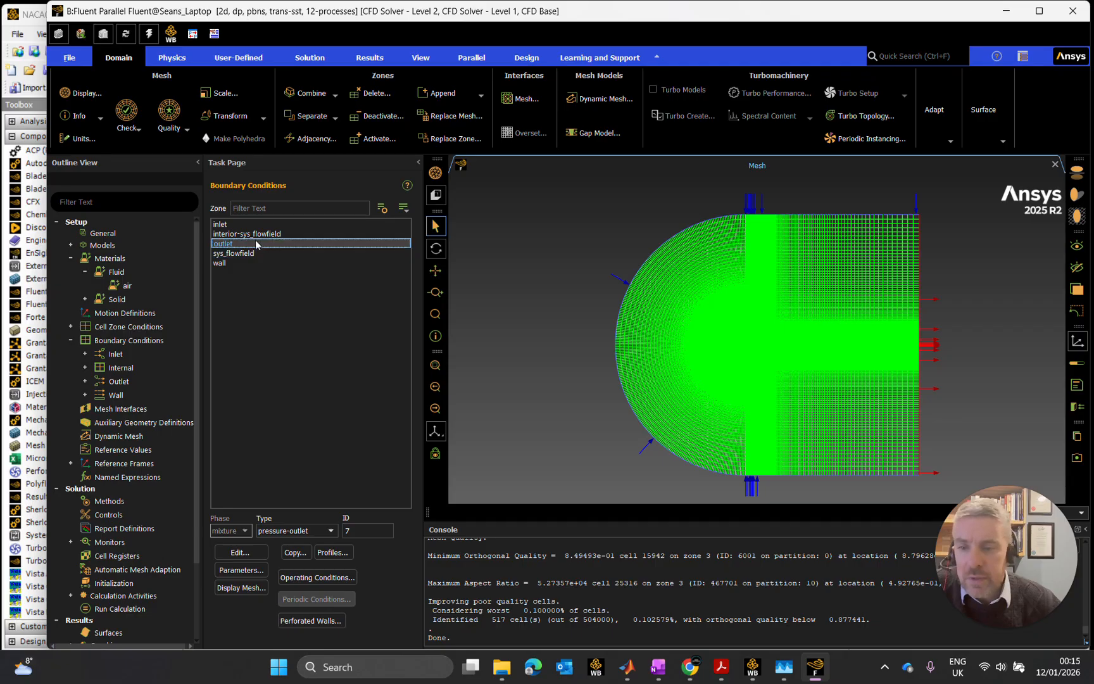
{"action": "left_click", "coordinate": [262, 234]}
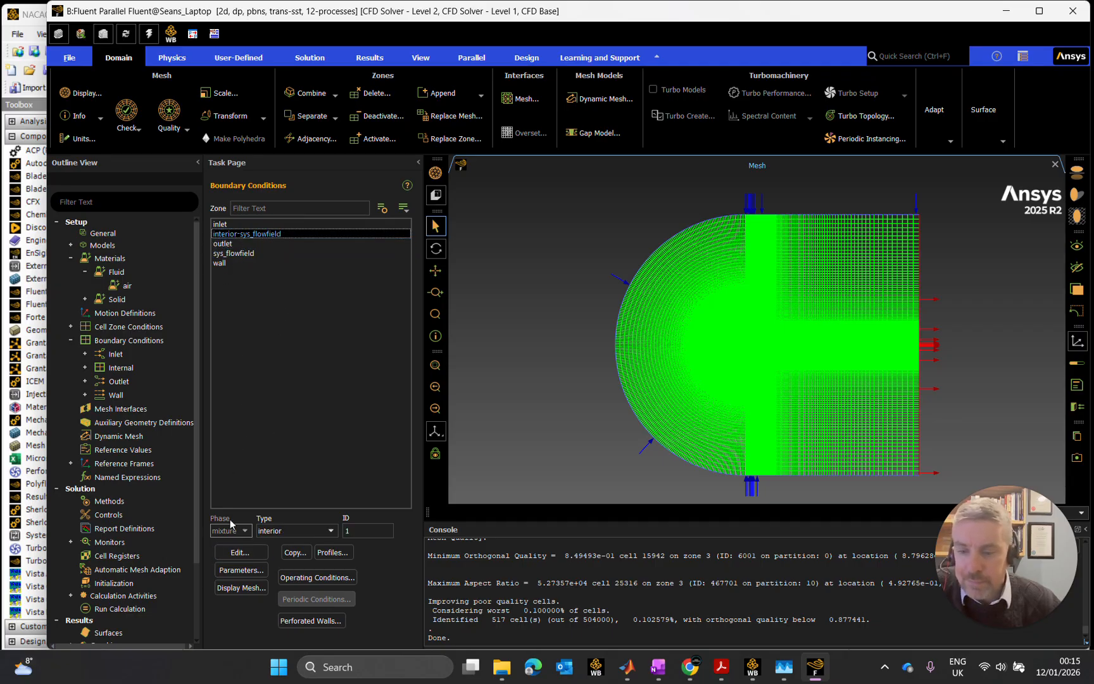
{"action": "left_click", "coordinate": [240, 552]}
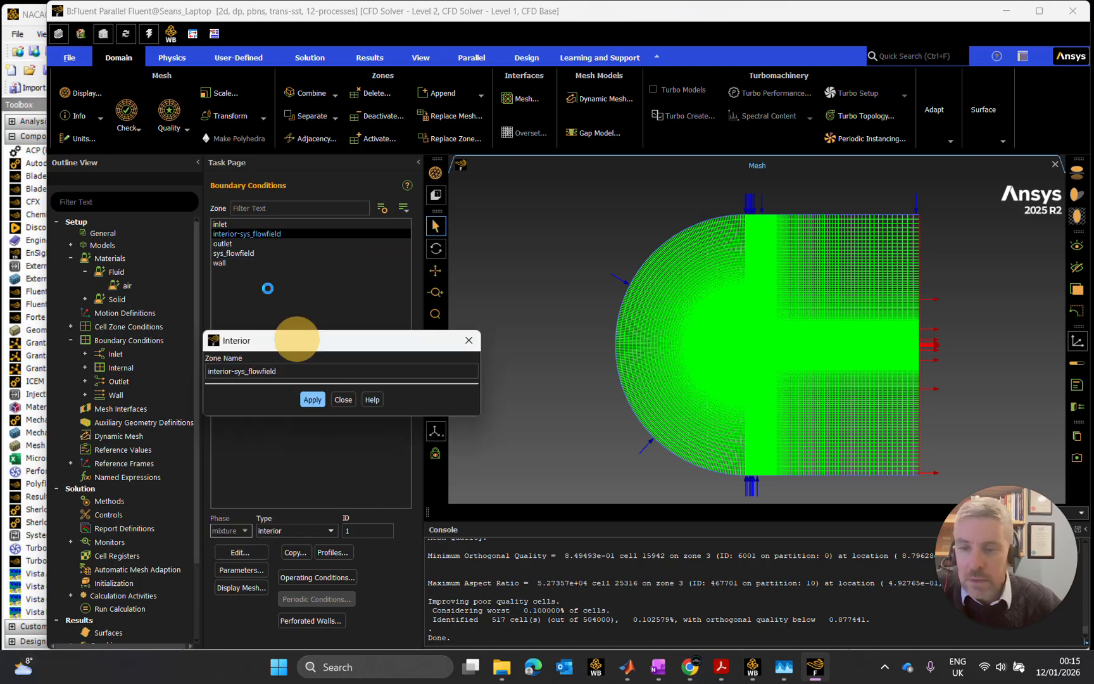
{"action": "left_click", "coordinate": [343, 400]}
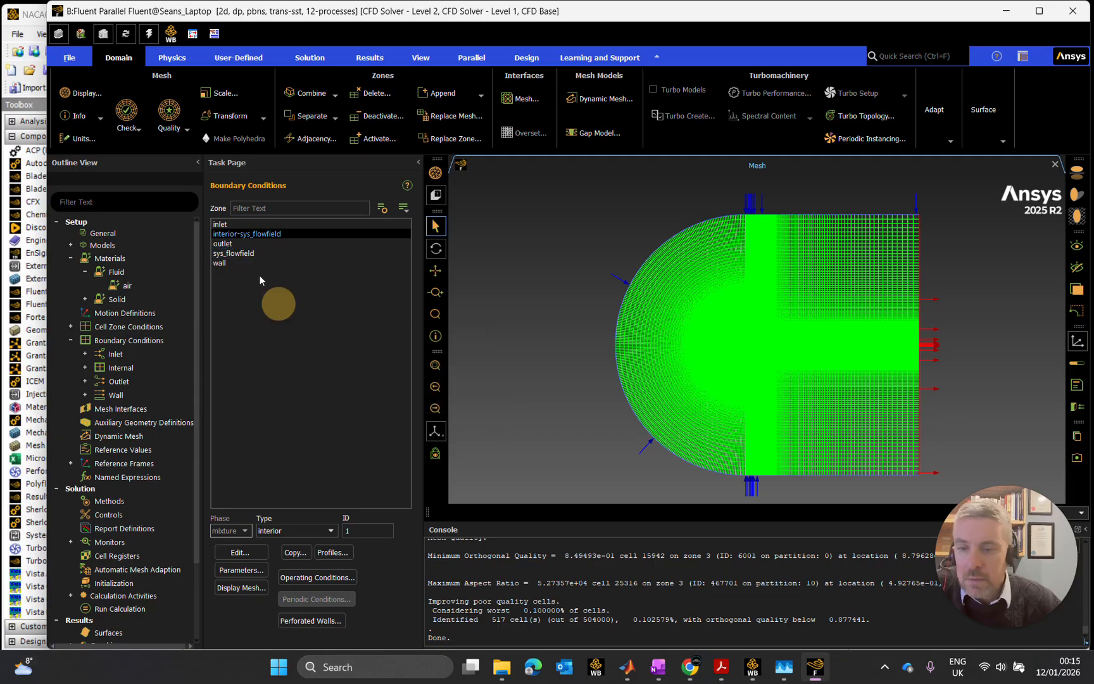
- Apply the outlet's pressure-outlet settings with a gauge pressure of 0 Pa and close them
{"action": "left_click", "coordinate": [241, 244]}
{"action": "left_click", "coordinate": [240, 552]}
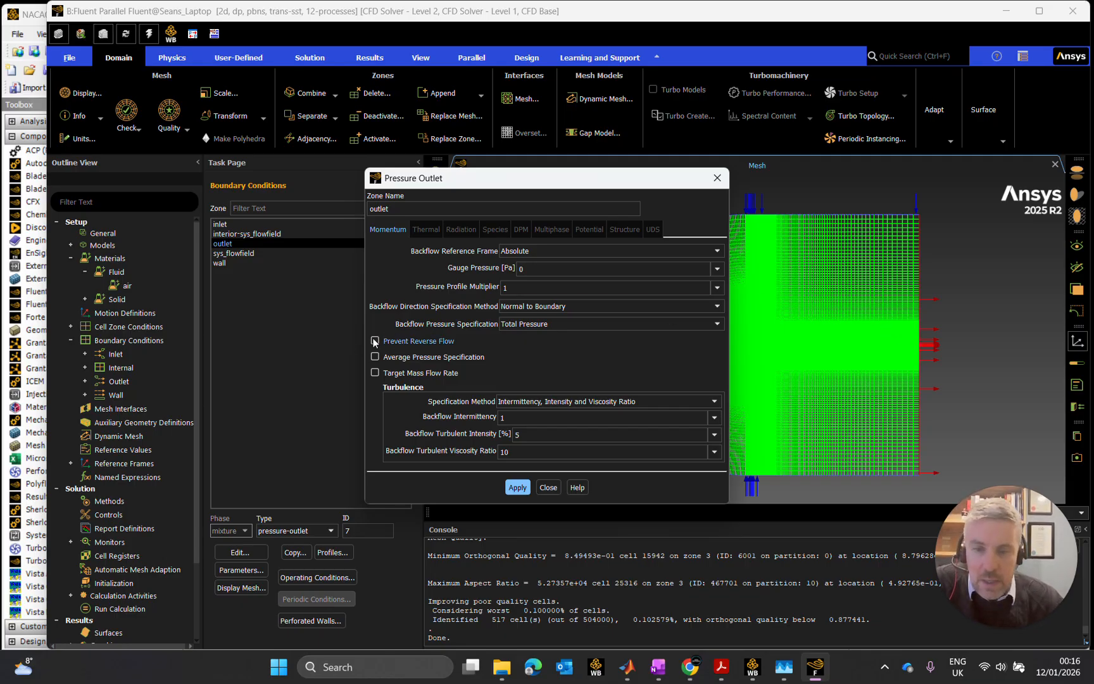
{"action": "left_click", "coordinate": [527, 488]}
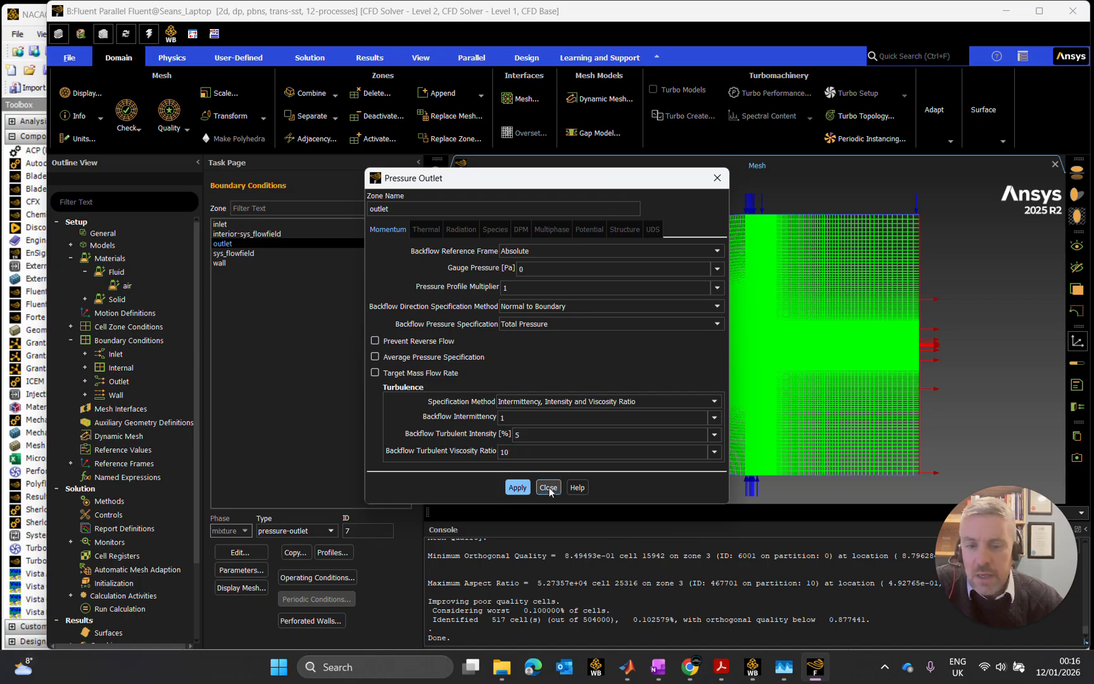
{"action": "left_click", "coordinate": [549, 487]}
- Inspect the settings of the sys_flowfield interior zone and close them without changes
{"action": "left_click", "coordinate": [231, 253]}
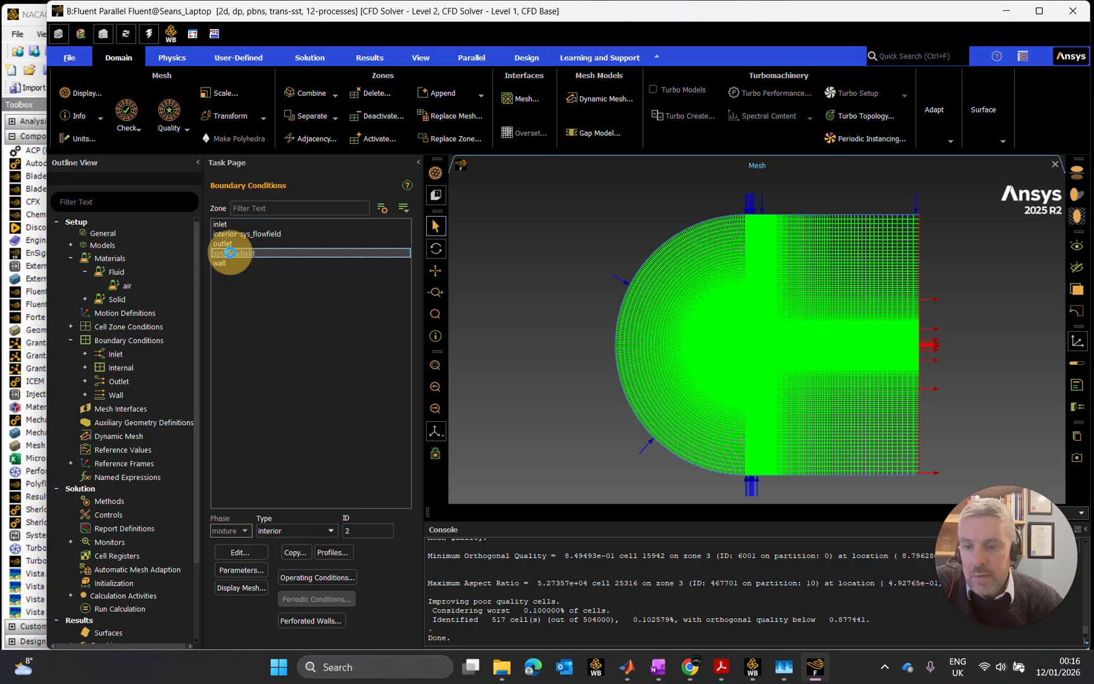
{"action": "left_click", "coordinate": [239, 552]}
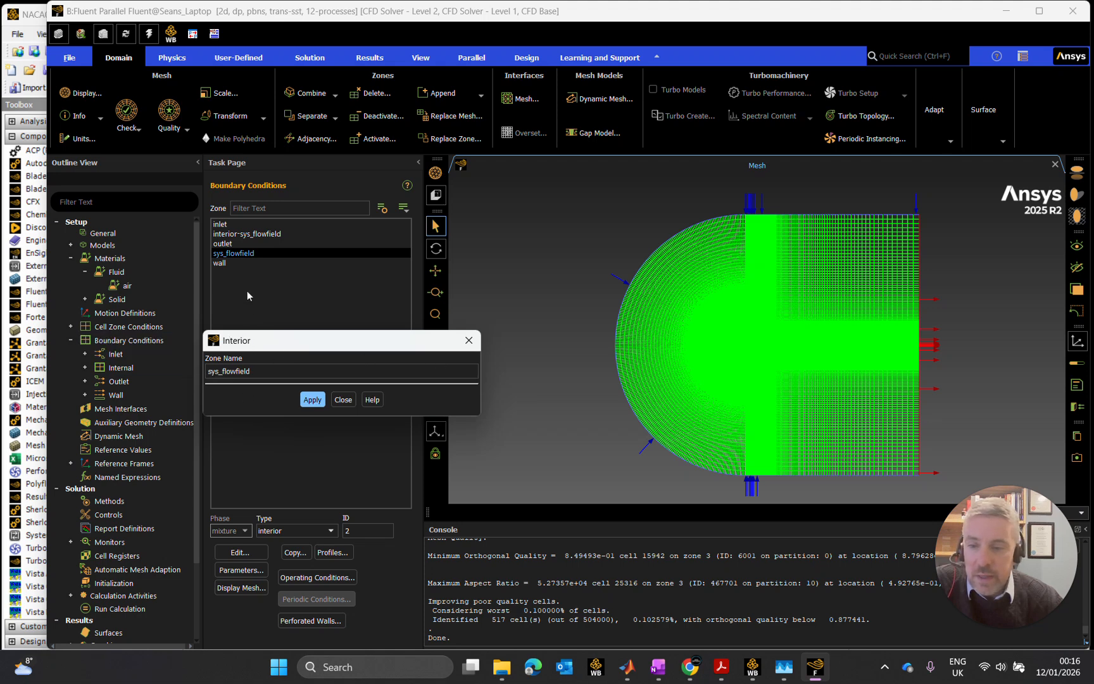
{"action": "left_click", "coordinate": [342, 399]}
- Apply the wall zone's settings as a stationary, no-slip wall with standard roughness and 0 m roughness height, and close them
{"action": "left_click", "coordinate": [264, 262]}
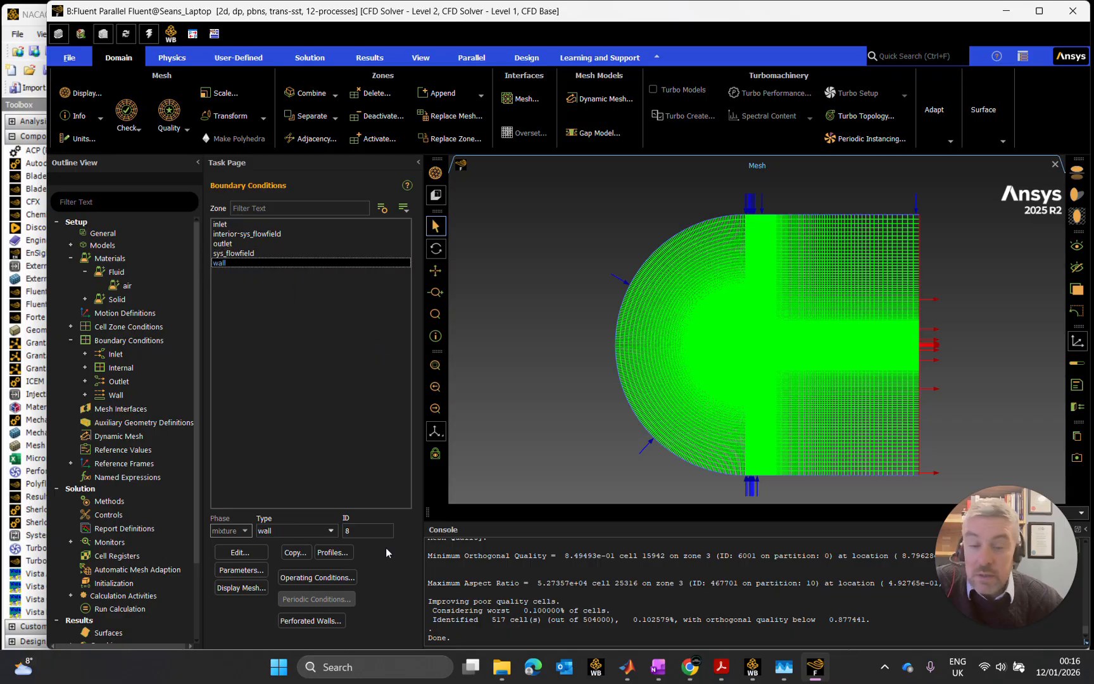
{"action": "left_click", "coordinate": [259, 549]}
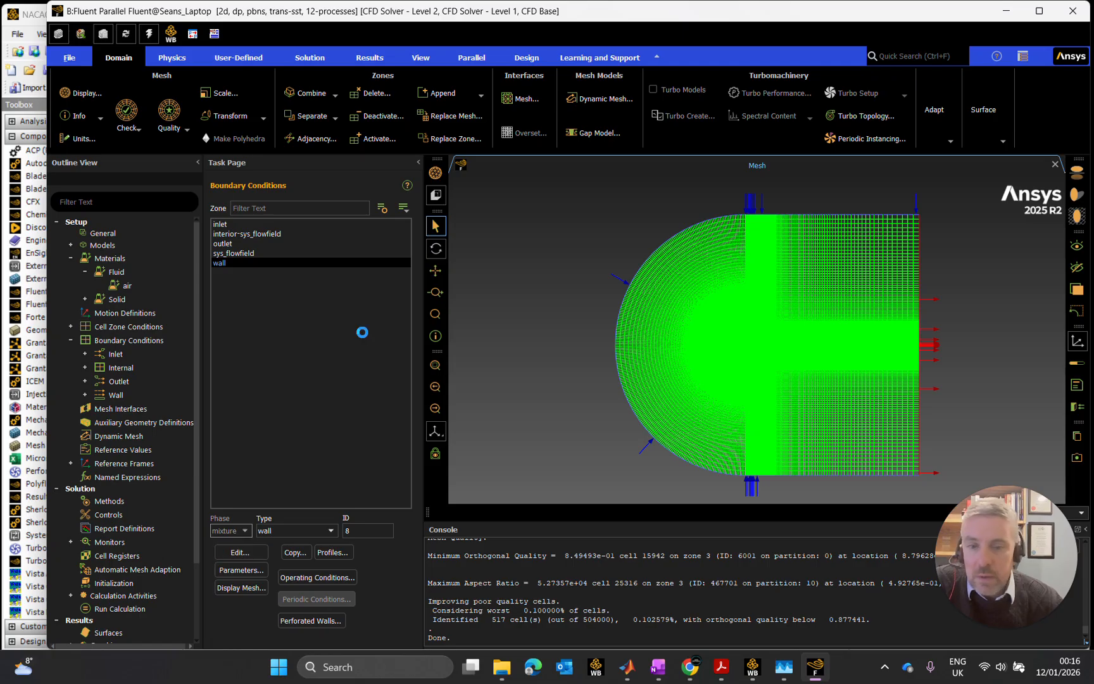
{"action": "left_click_drag", "start_coordinate": [421, 184], "coordinate": [375, 167]}
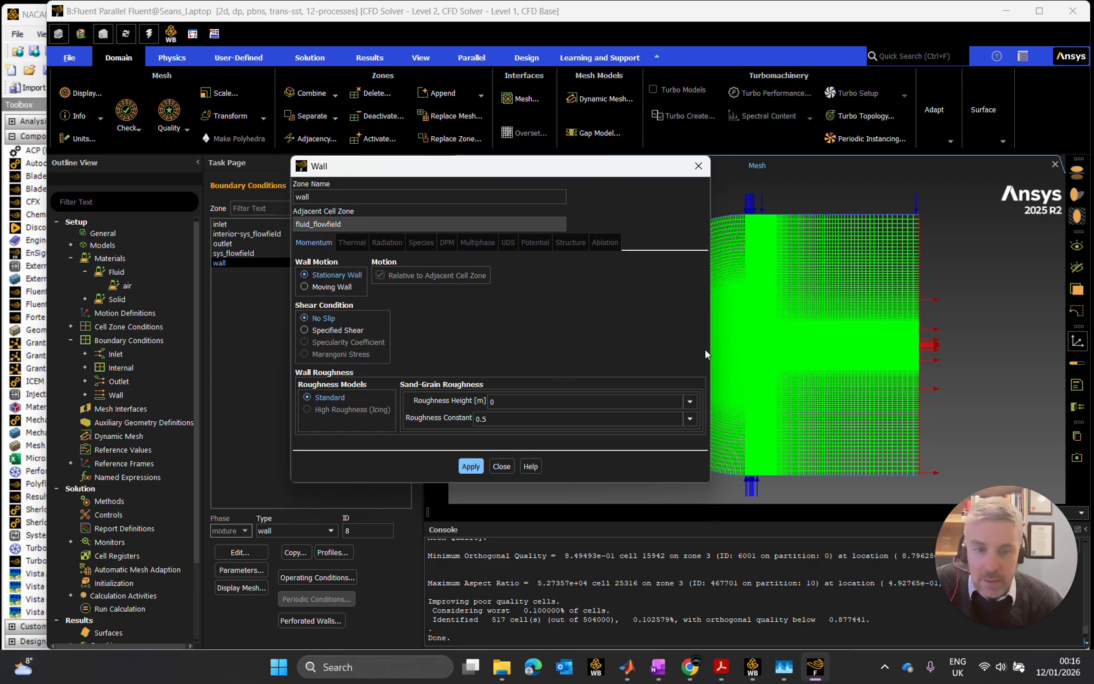
{"action": "left_click", "coordinate": [506, 402]}
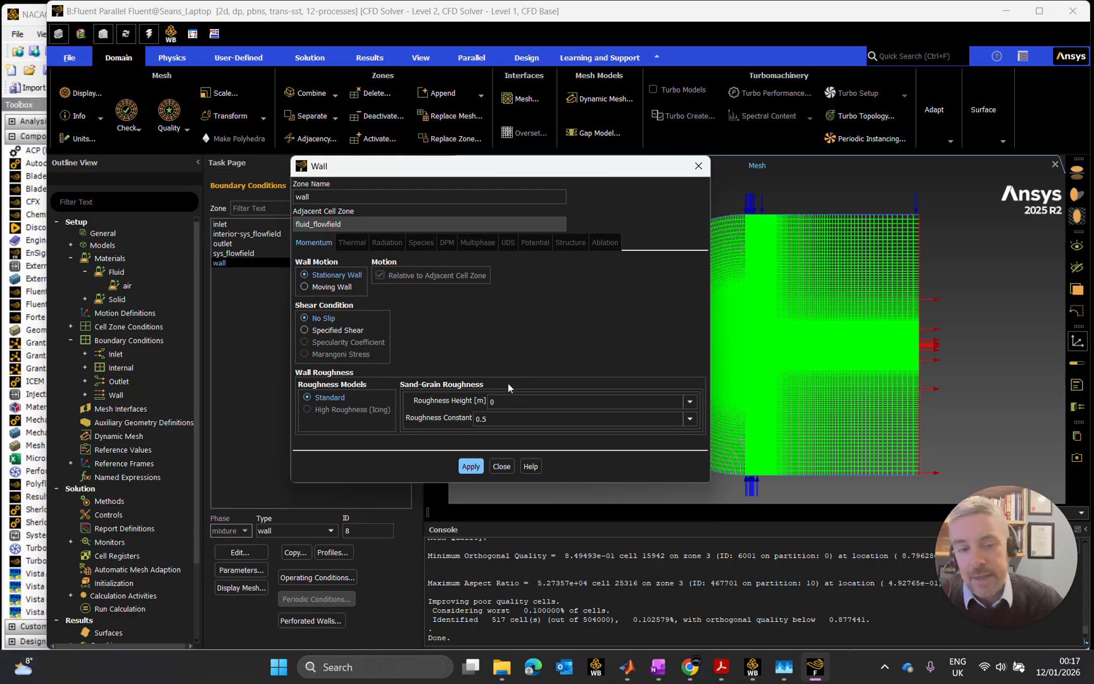
{"action": "left_click", "coordinate": [481, 467]}
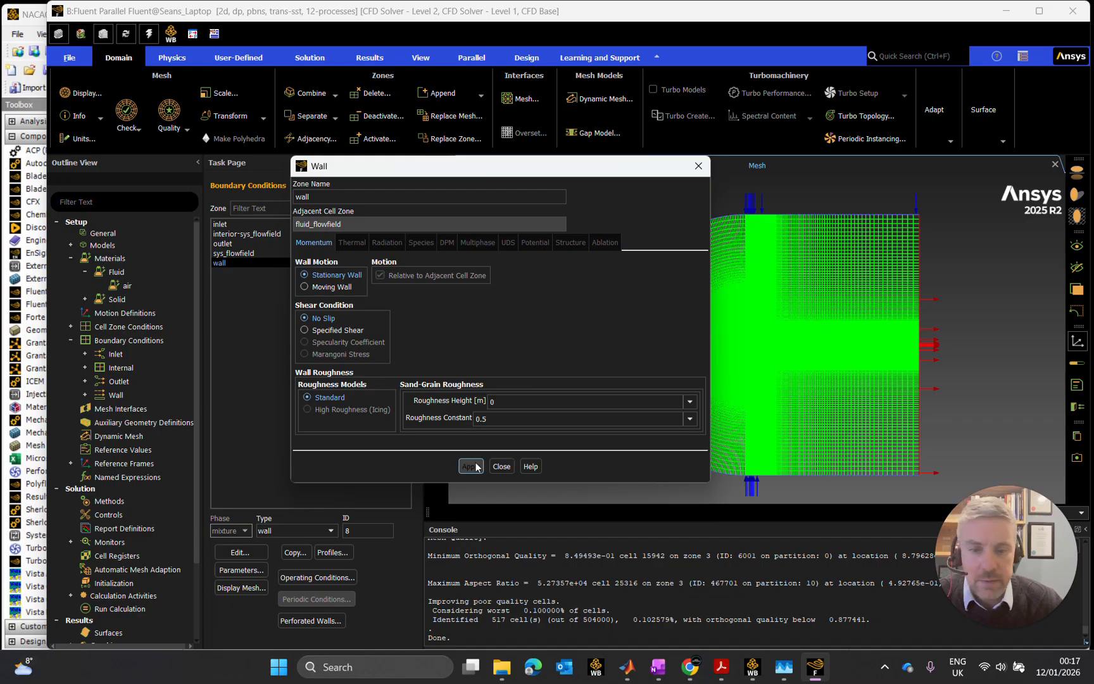
{"action": "left_click", "coordinate": [503, 467]}
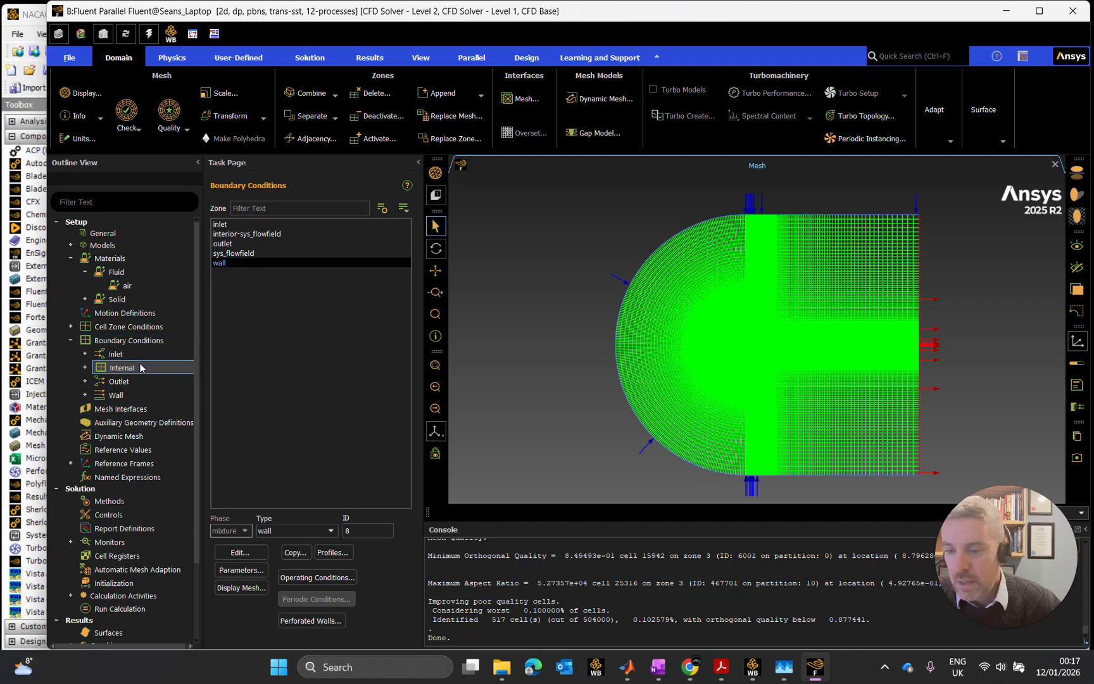
- Collapse the boundary conditions in the outline and look over the user-defined function tools
{"action": "left_click", "coordinate": [70, 339]}
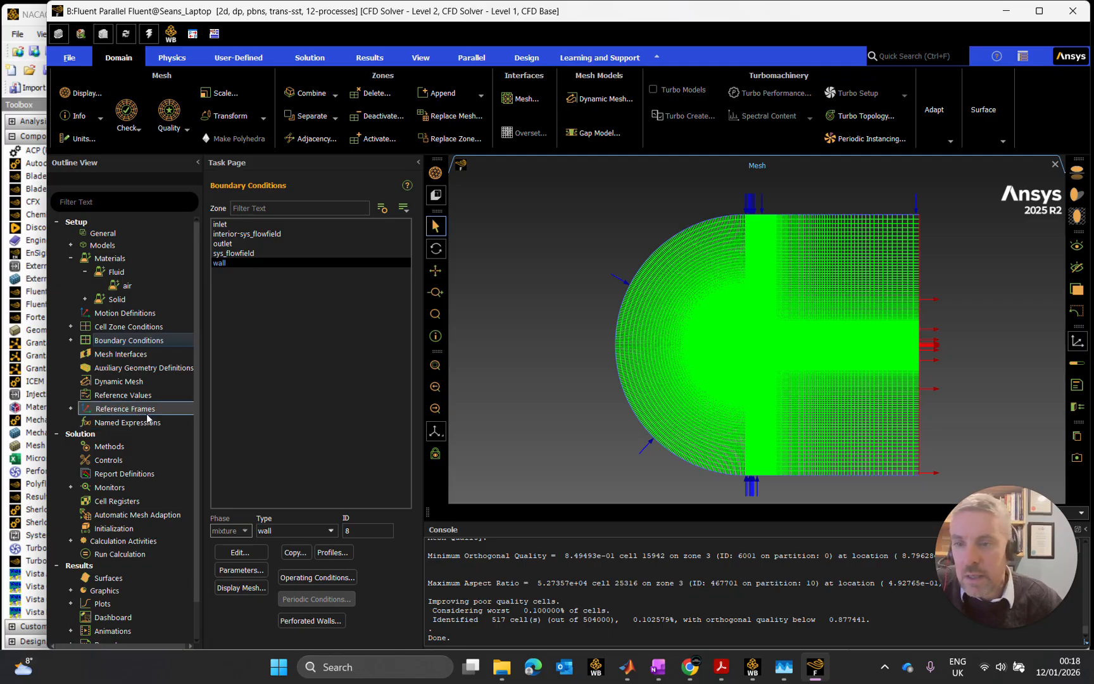
{"action": "left_click", "coordinate": [248, 56]}
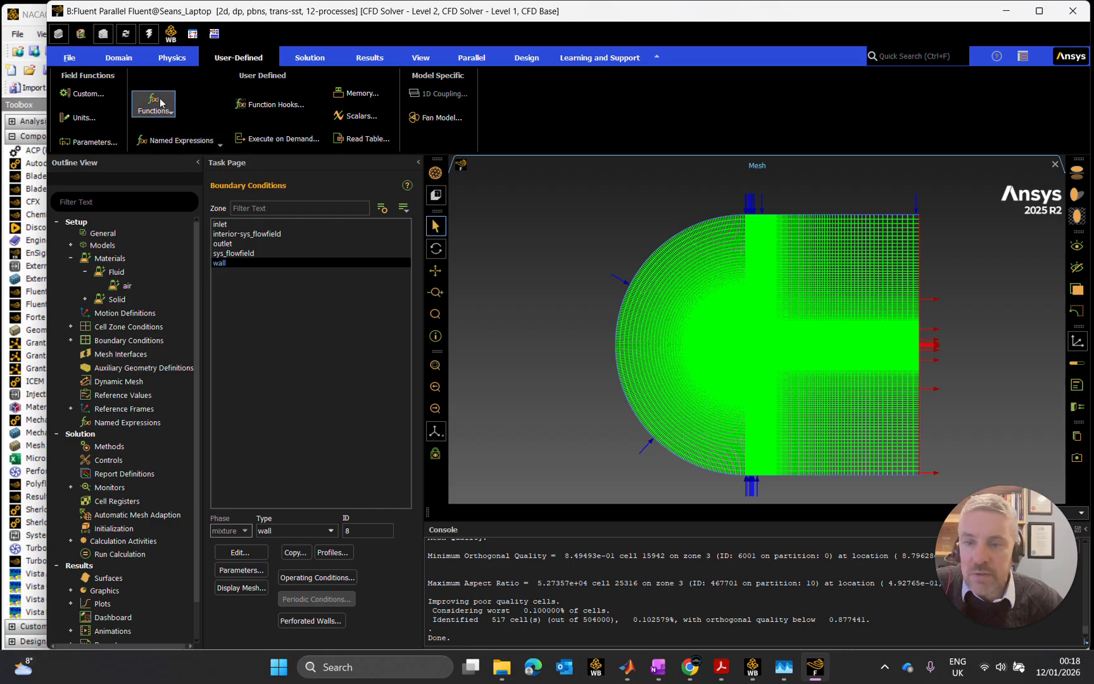
{"action": "left_click", "coordinate": [127, 395]}
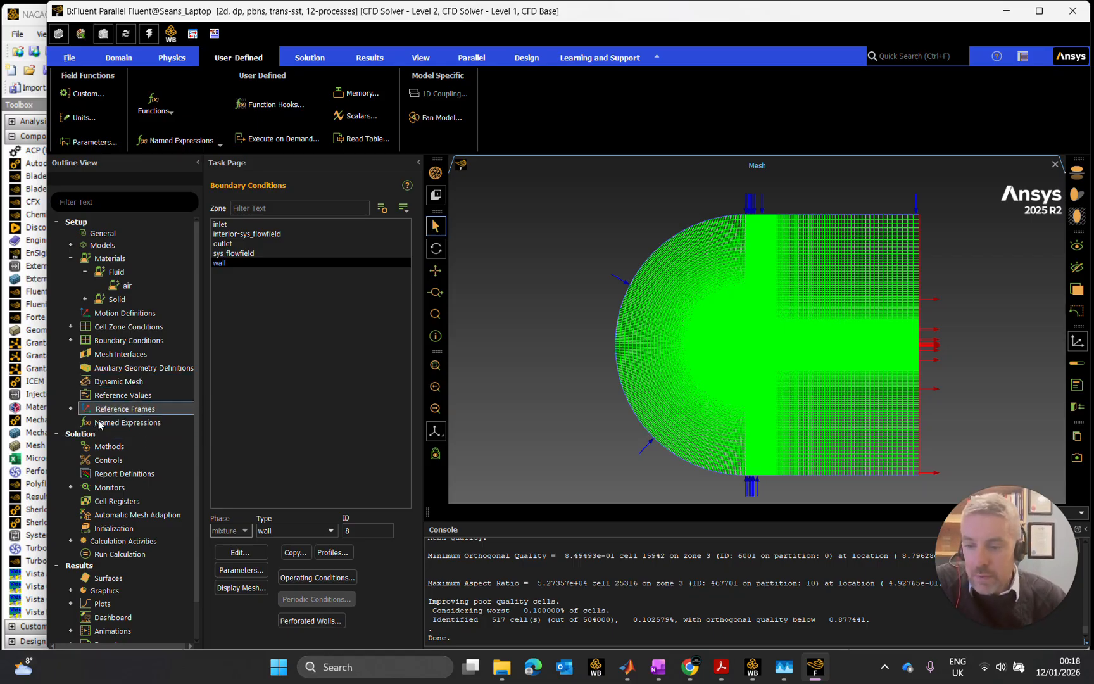
- Open the solution methods and choose Coupled as the pressure-velocity coupling scheme
{"action": "left_click", "coordinate": [121, 446]}
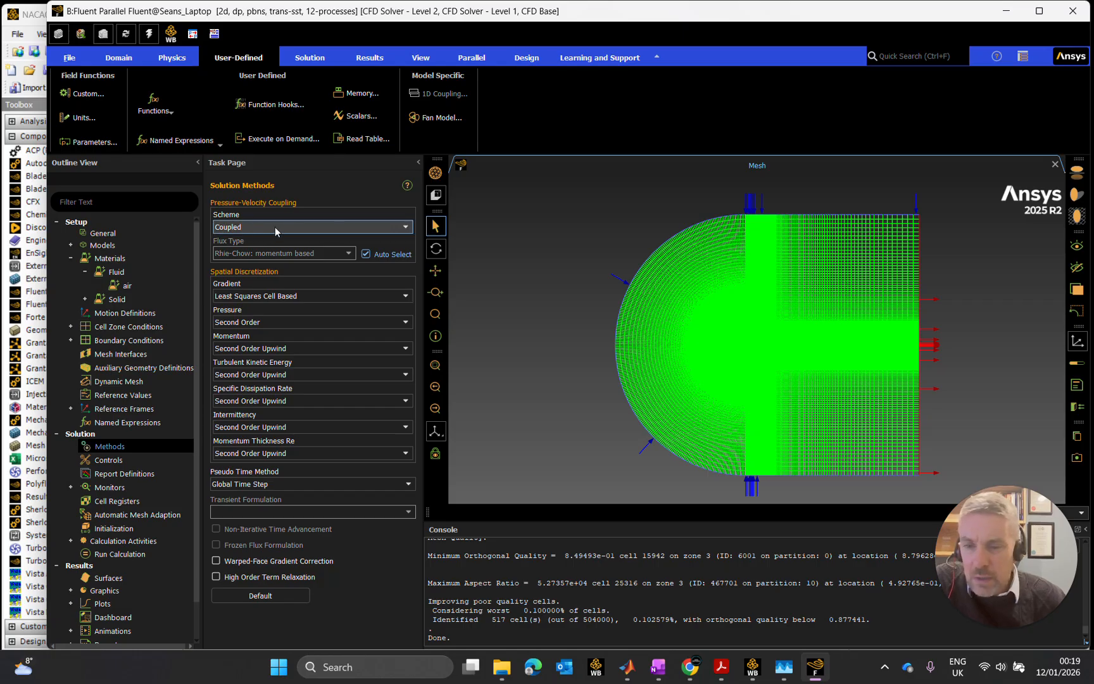
{"action": "left_click", "coordinate": [342, 226]}
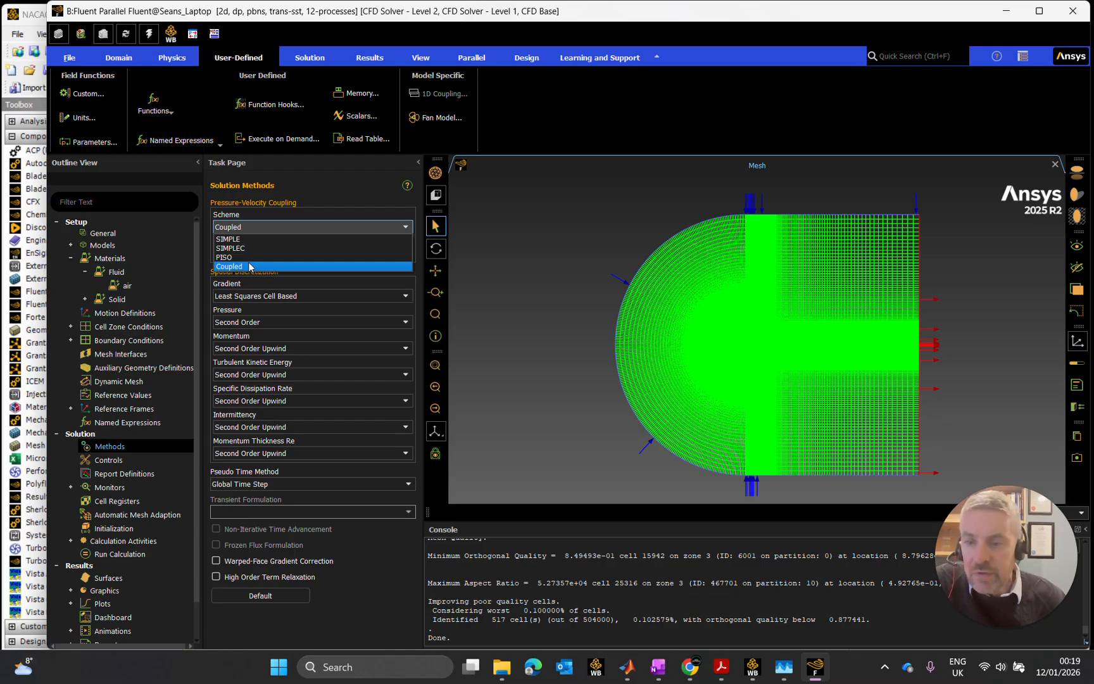
{"action": "left_click", "coordinate": [250, 266]}
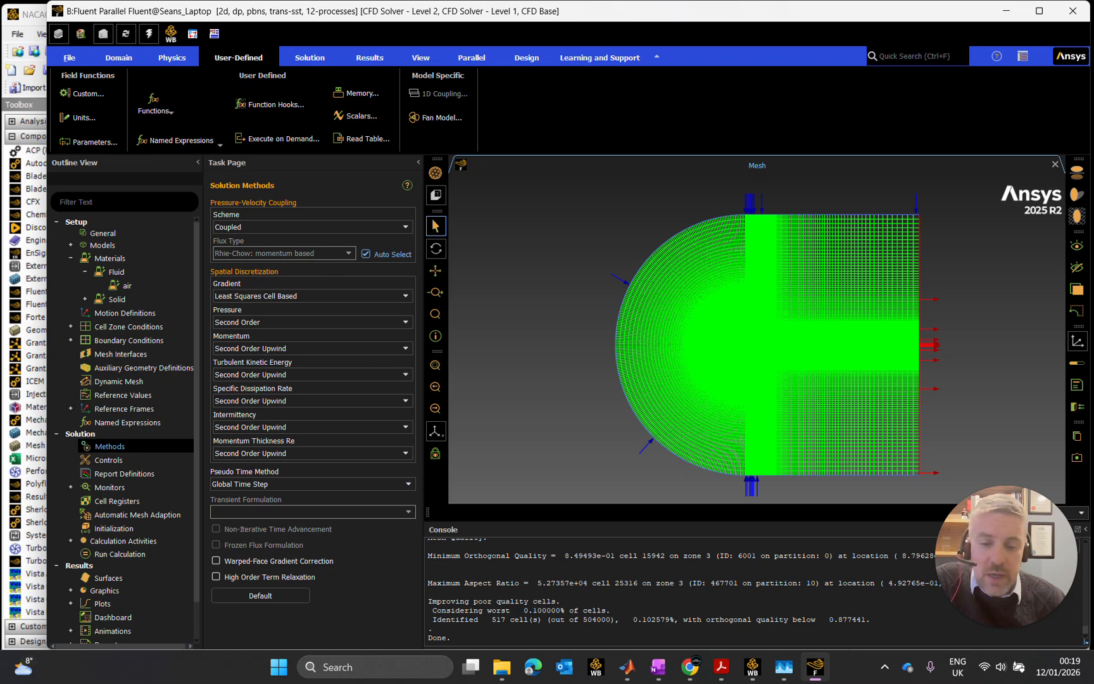
- Open the paper Sadhana(2019).pdf from the Airfoils research folder in Adobe Acrobat and hide its bookmarks
{"action": "left_click", "coordinate": [723, 671]}
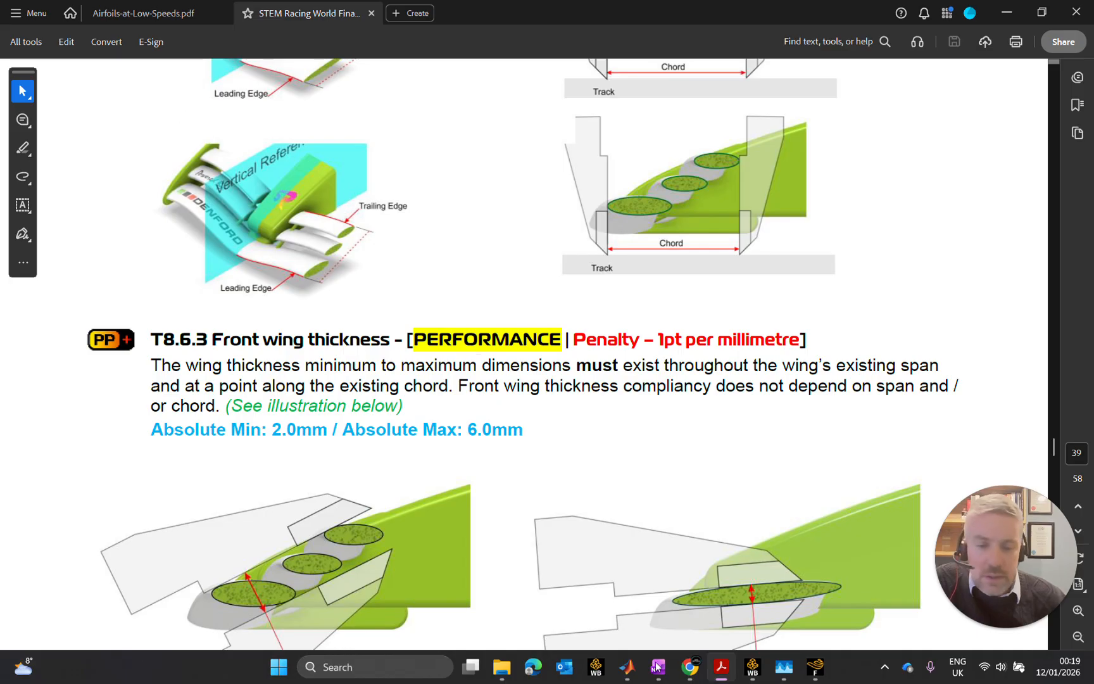
{"action": "left_click", "coordinate": [501, 667]}
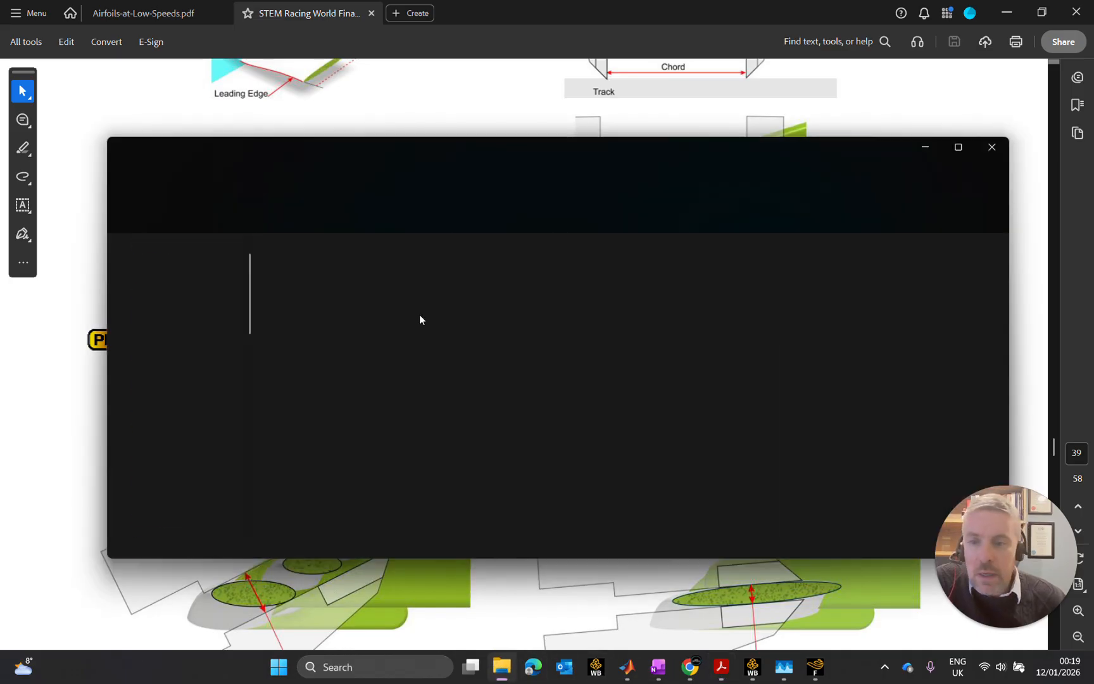
{"action": "left_click", "coordinate": [320, 308]}
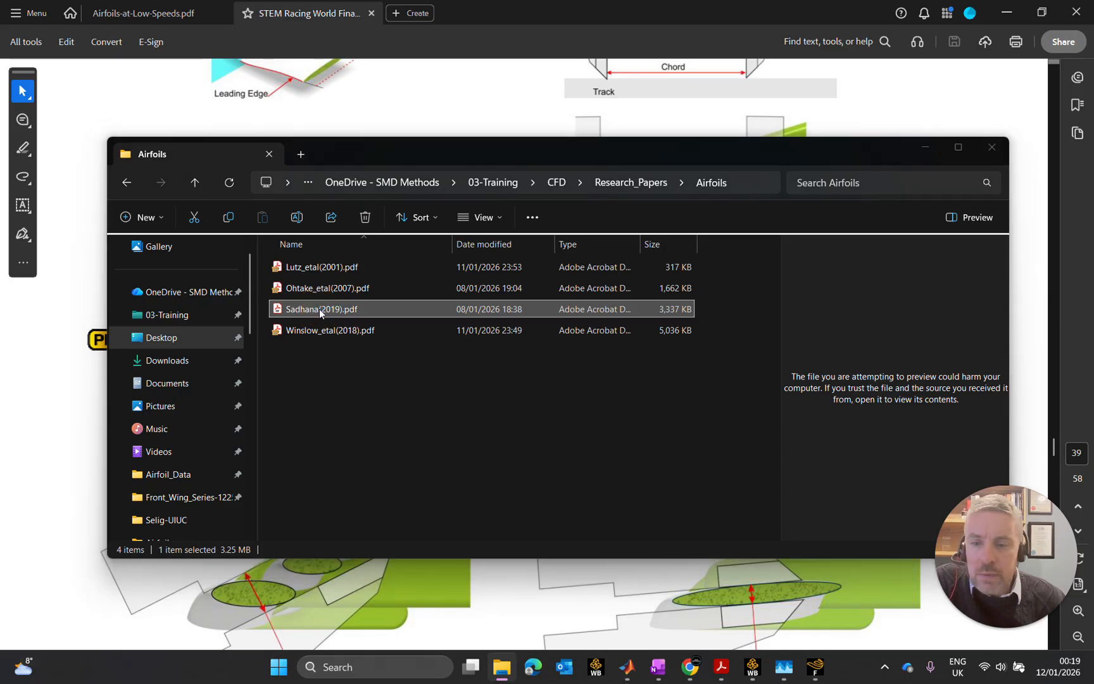
{"action": "double_click", "coordinate": [319, 308]}
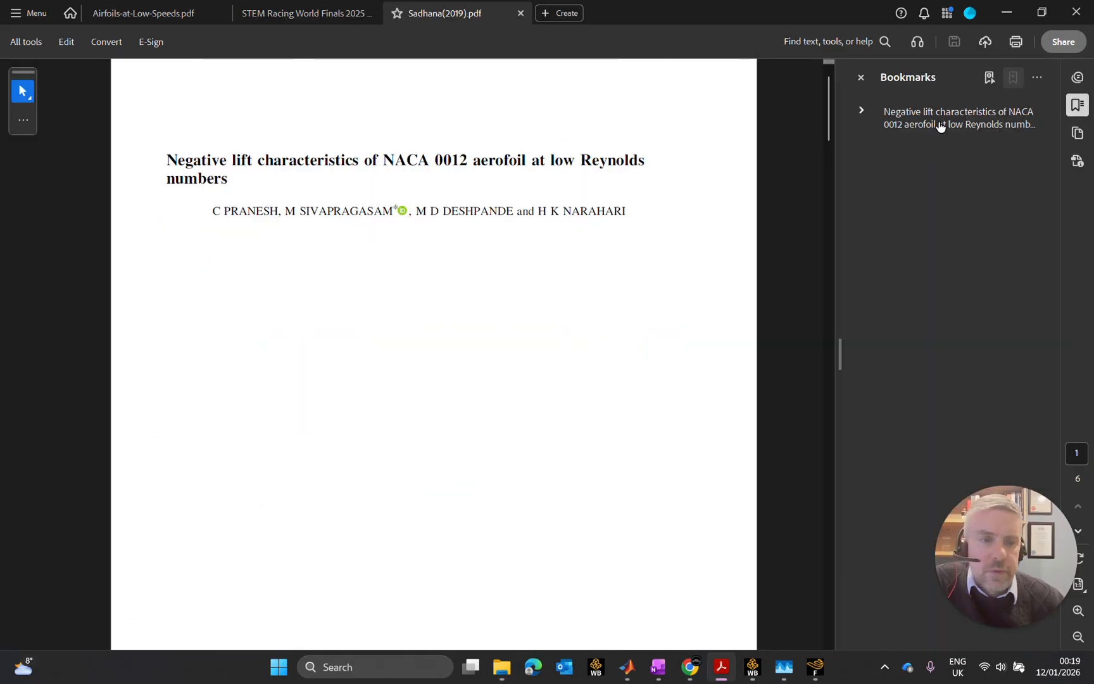
{"action": "left_click", "coordinate": [860, 77]}
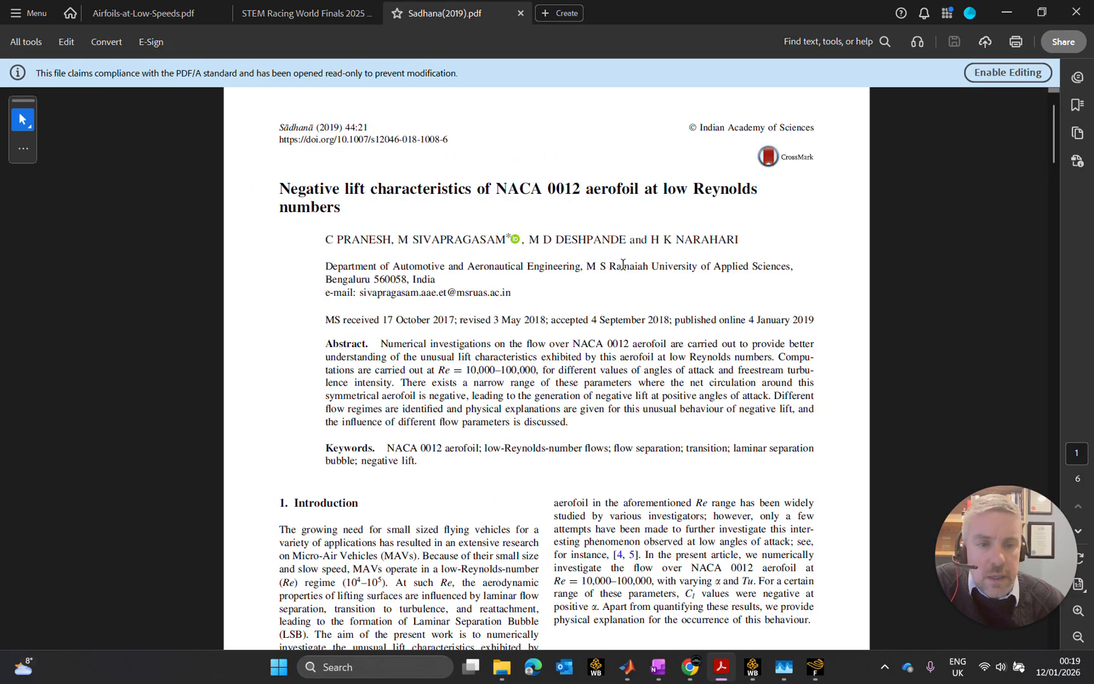
- Read the paper's computational procedure section for solver, turbulence model, domain and boundary condition details, and minimize the document
{"action": "scroll", "coordinate": [671, 316], "scroll_direction": "down", "scroll_amount": 5}
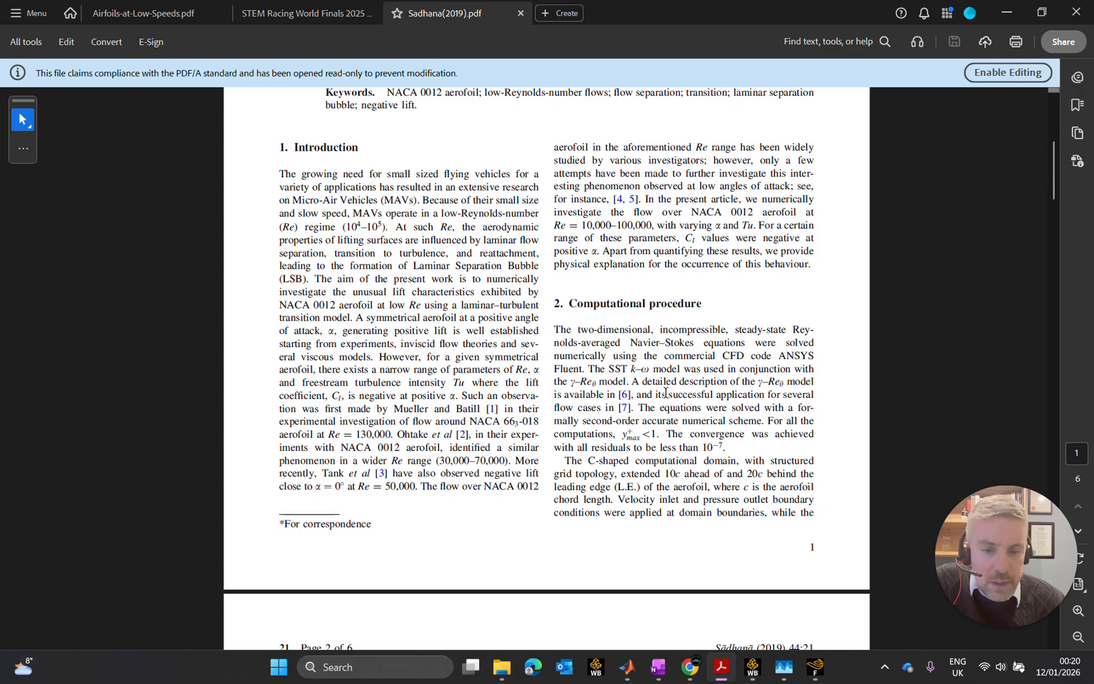
{"action": "scroll", "coordinate": [669, 399], "scroll_direction": "down", "scroll_amount": 2}
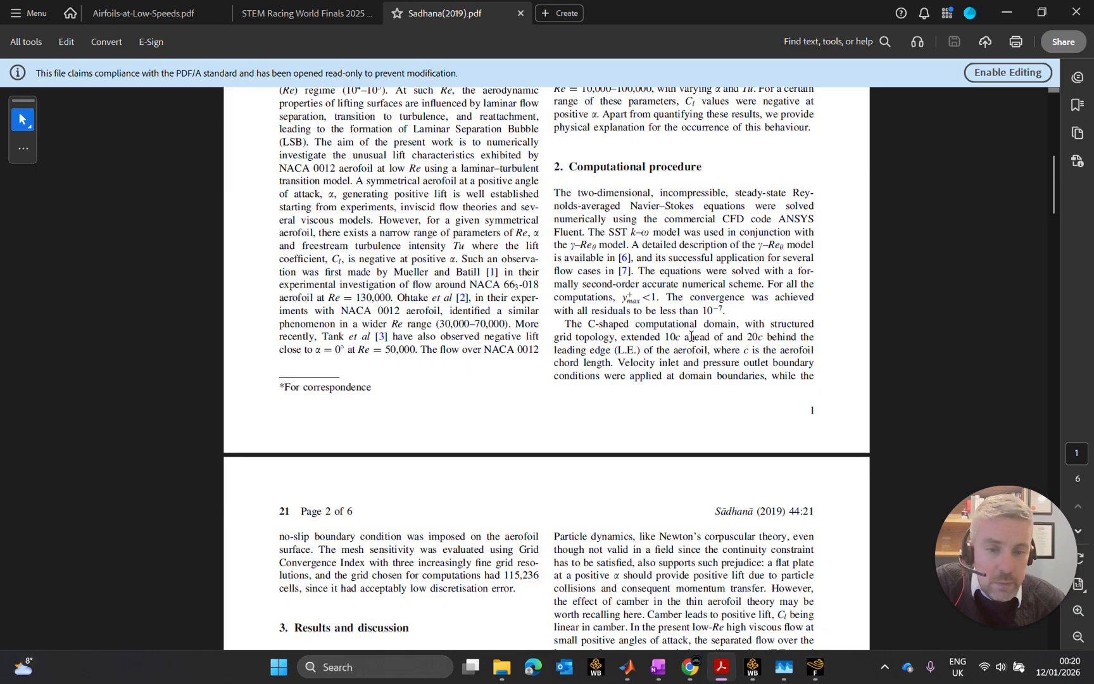
{"action": "scroll", "coordinate": [737, 336], "scroll_direction": "down", "scroll_amount": 1}
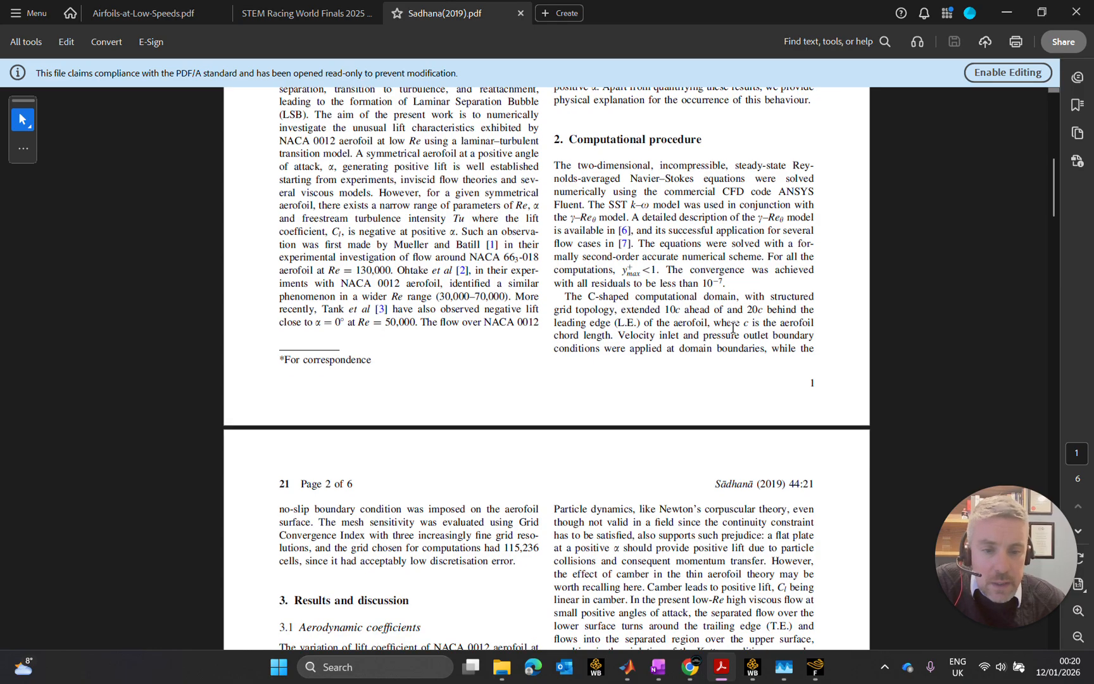
{"action": "scroll", "coordinate": [733, 329], "scroll_direction": "down", "scroll_amount": 1}
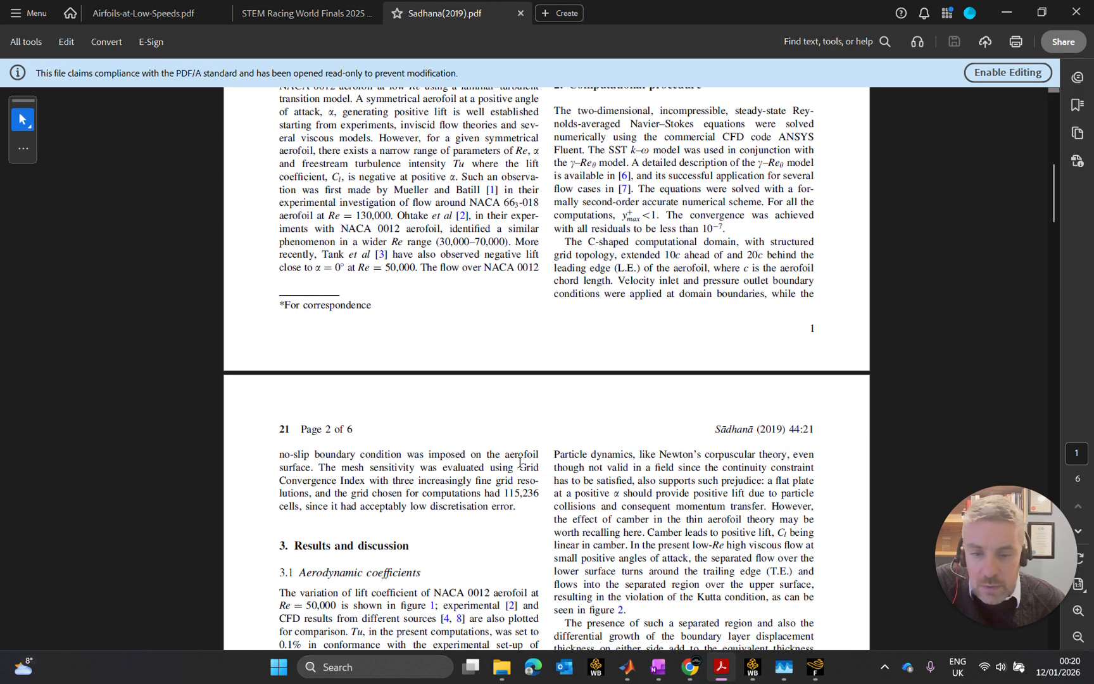
{"action": "scroll", "coordinate": [389, 470], "scroll_direction": "down", "scroll_amount": 1}
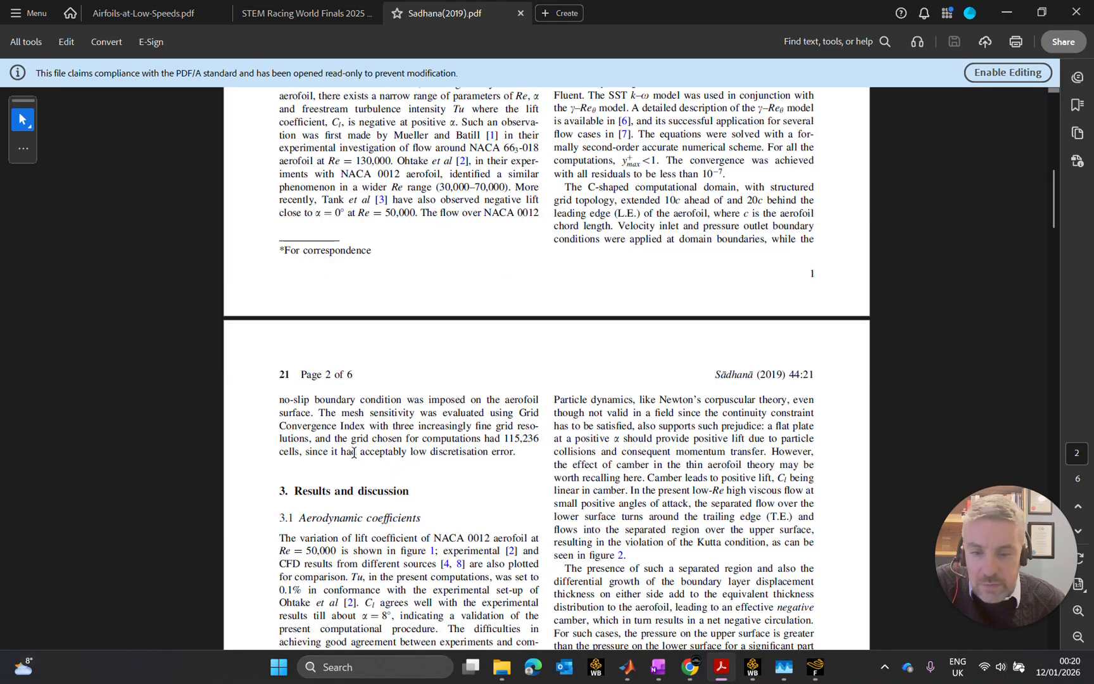
{"action": "scroll", "coordinate": [351, 437], "scroll_direction": "down", "scroll_amount": 1}
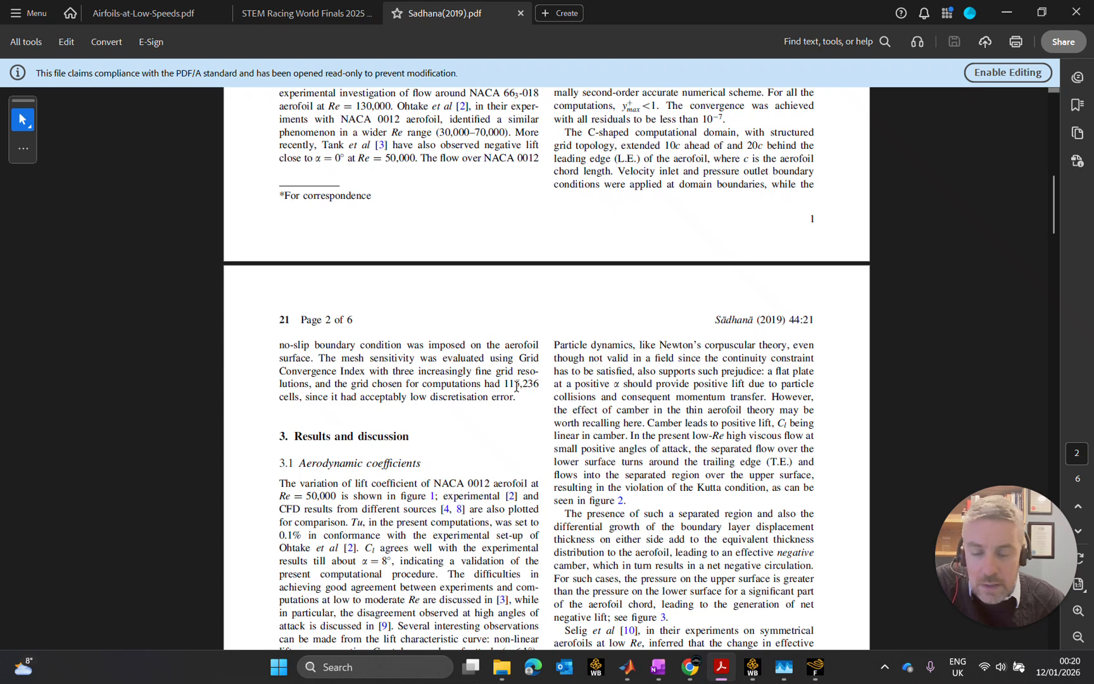
{"action": "scroll", "coordinate": [501, 383], "scroll_direction": "down", "scroll_amount": 1}
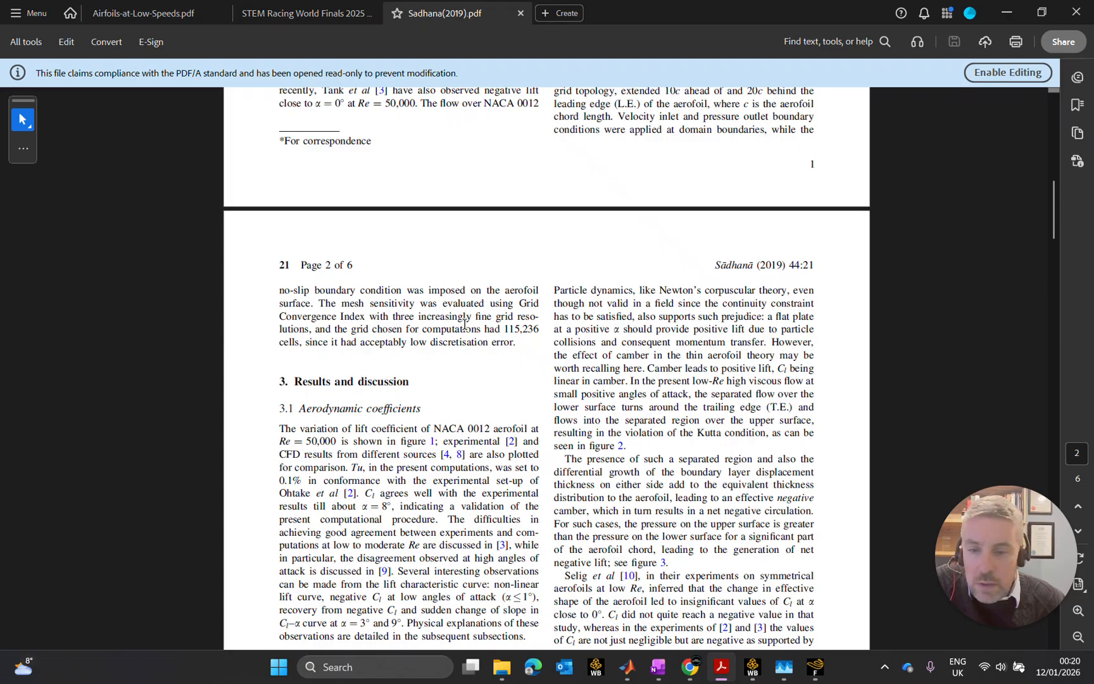
{"action": "scroll", "coordinate": [473, 328], "scroll_direction": "up", "scroll_amount": 3}
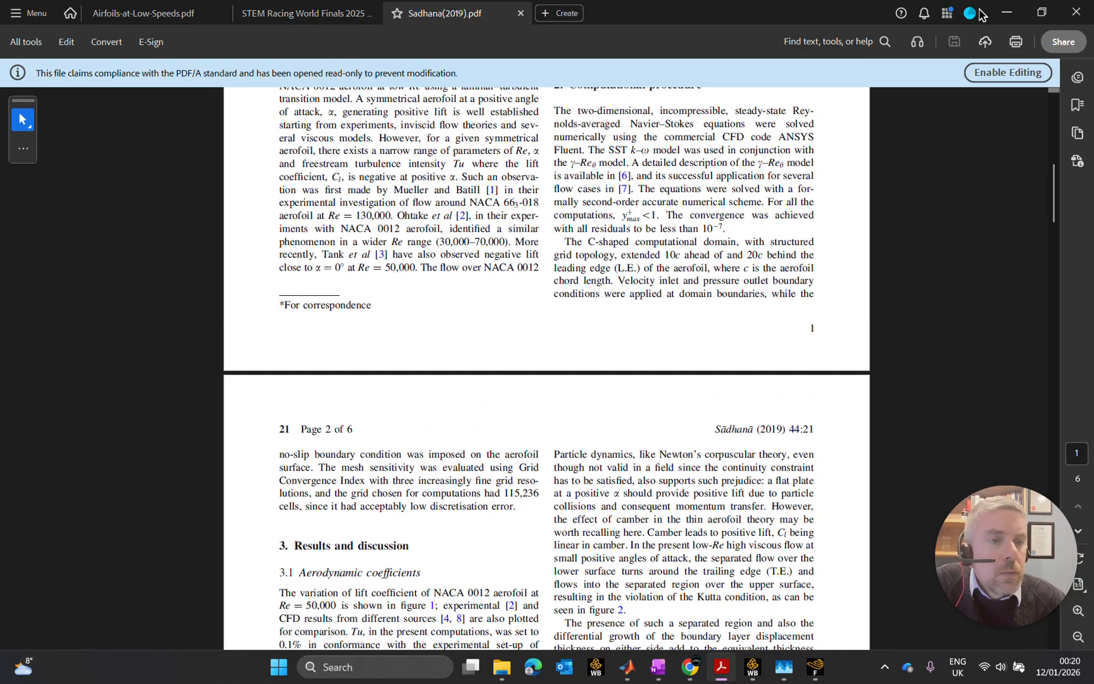
{"action": "left_click", "coordinate": [1000, 10]}
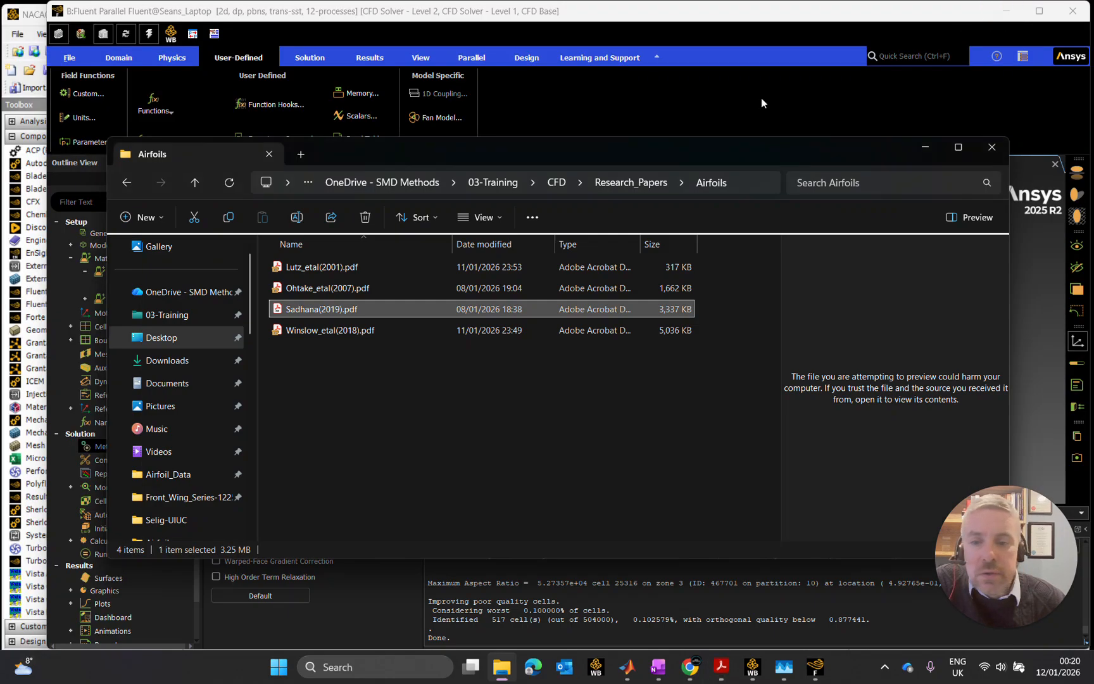
- Minimize the Airfoils folder window and open the solution controls to review the pseudo time explicit relaxation factors
{"action": "left_click", "coordinate": [928, 150]}
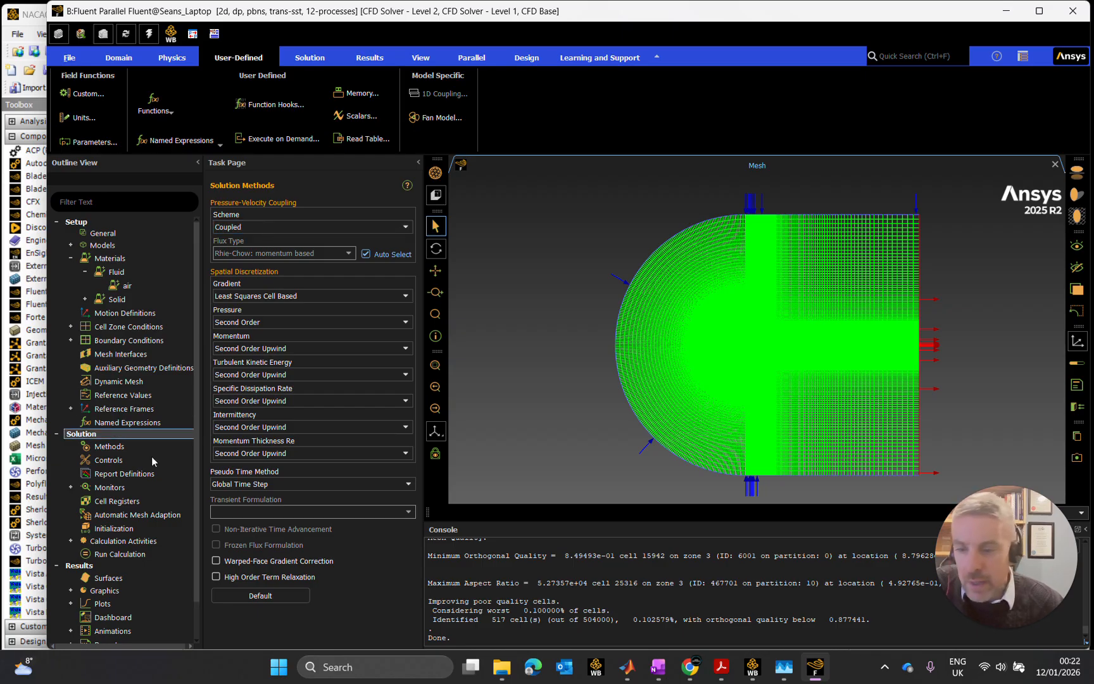
{"action": "left_click", "coordinate": [111, 462]}
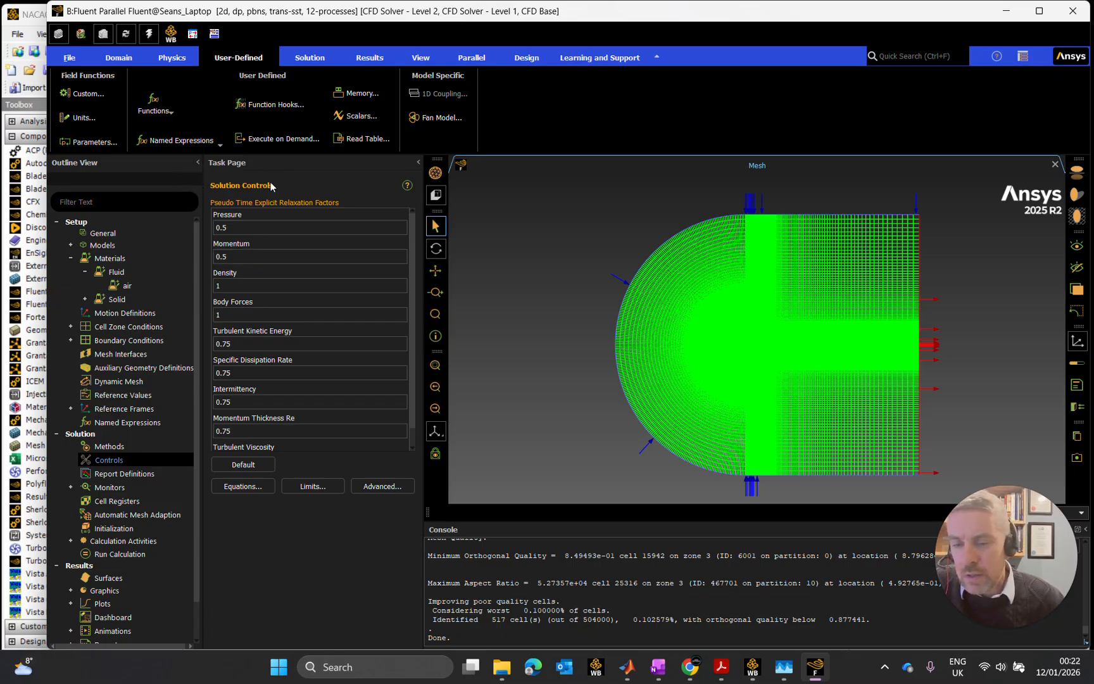
- Open the report definitions dialog, enlarge it and reposition it over the workspace
{"action": "left_click", "coordinate": [134, 472]}
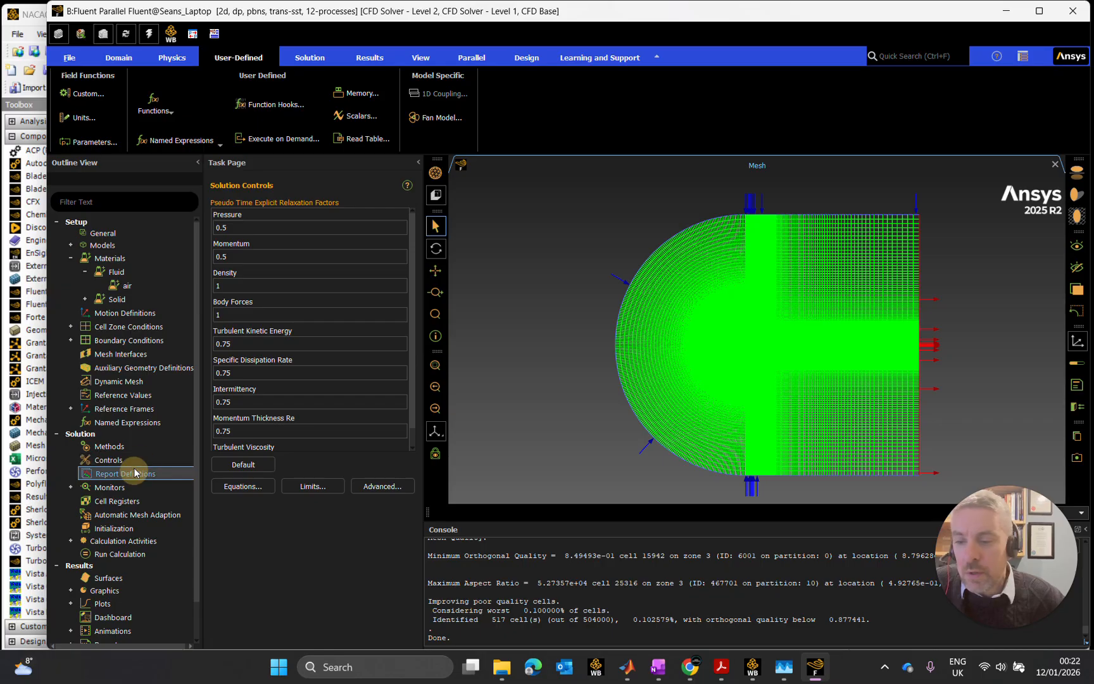
{"action": "left_click_drag", "start_coordinate": [491, 188], "coordinate": [392, 119]}
{"action": "left_click", "coordinate": [480, 265]}
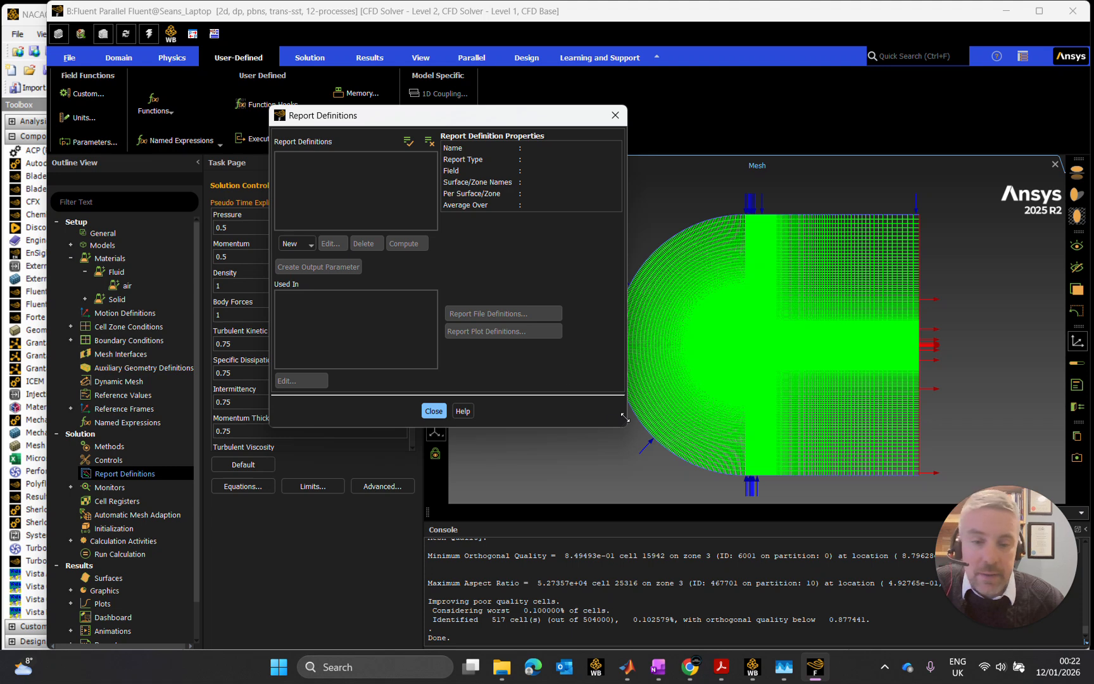
{"action": "left_click_drag", "start_coordinate": [624, 416], "coordinate": [810, 507]}
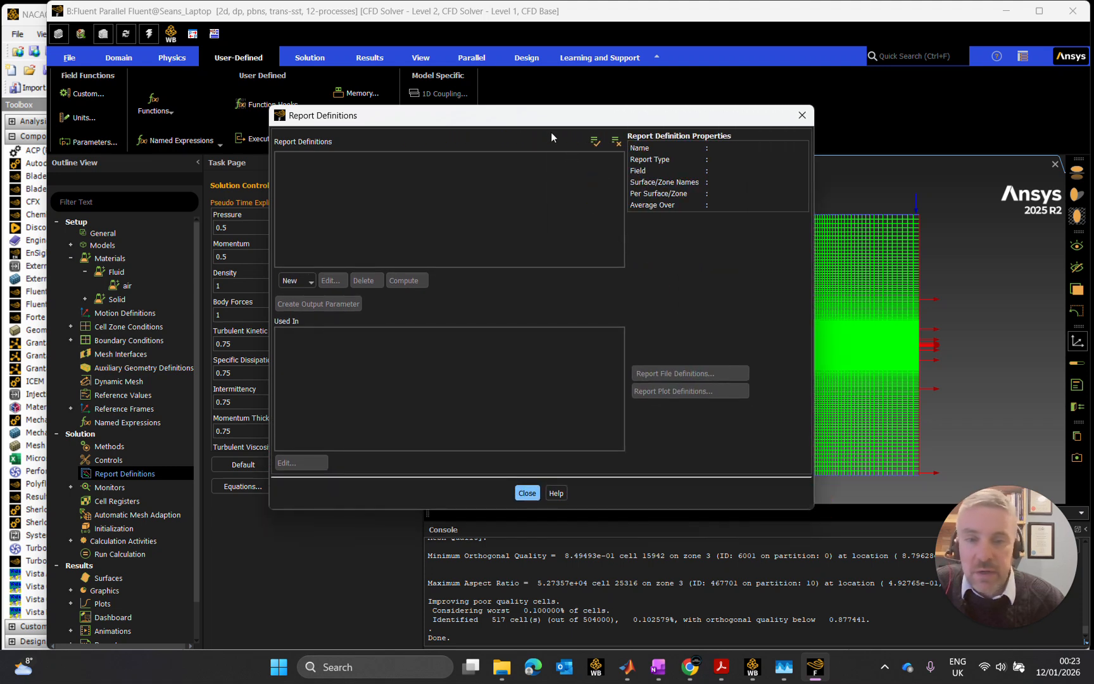
{"action": "mouse_move", "coordinate": [542, 117]}
{"action": "left_mouse_down"}
{"action": "mouse_move", "coordinate": [498, 117]}
{"action": "mouse_move", "coordinate": [533, 120]}
{"action": "left_mouse_up"}
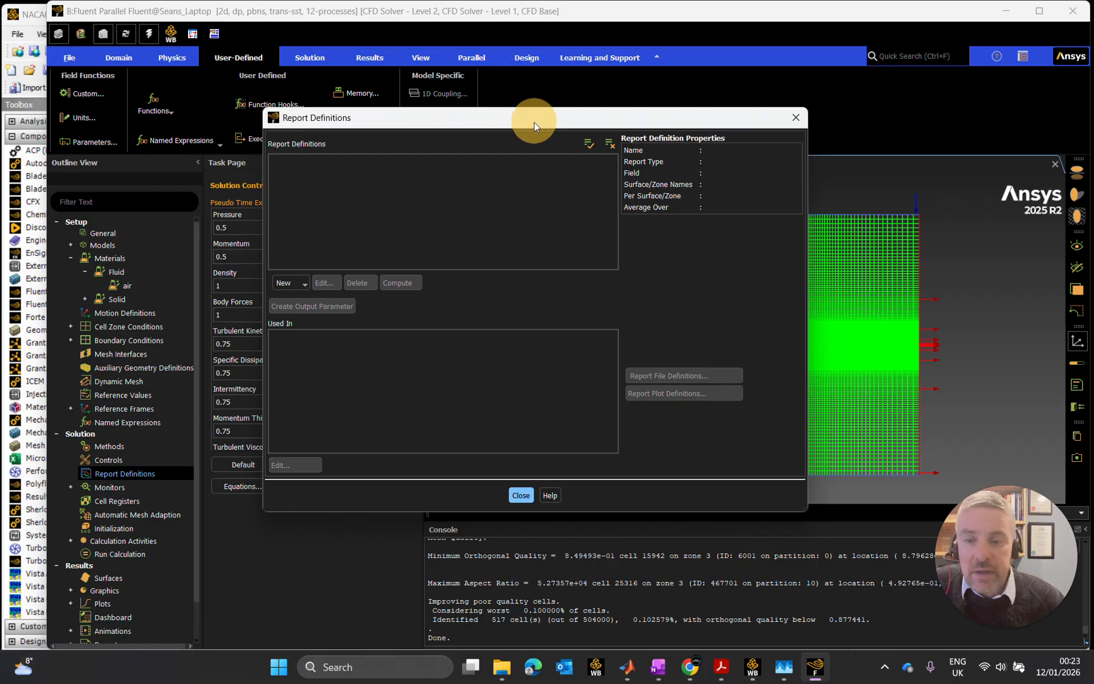
- Start a new drag force report definition, widen its dialog and name the report drag_coeff
{"action": "left_click", "coordinate": [307, 283]}
{"action": "mouse_move", "coordinate": [326, 325]}
{"action": "left_click", "coordinate": [380, 324]}
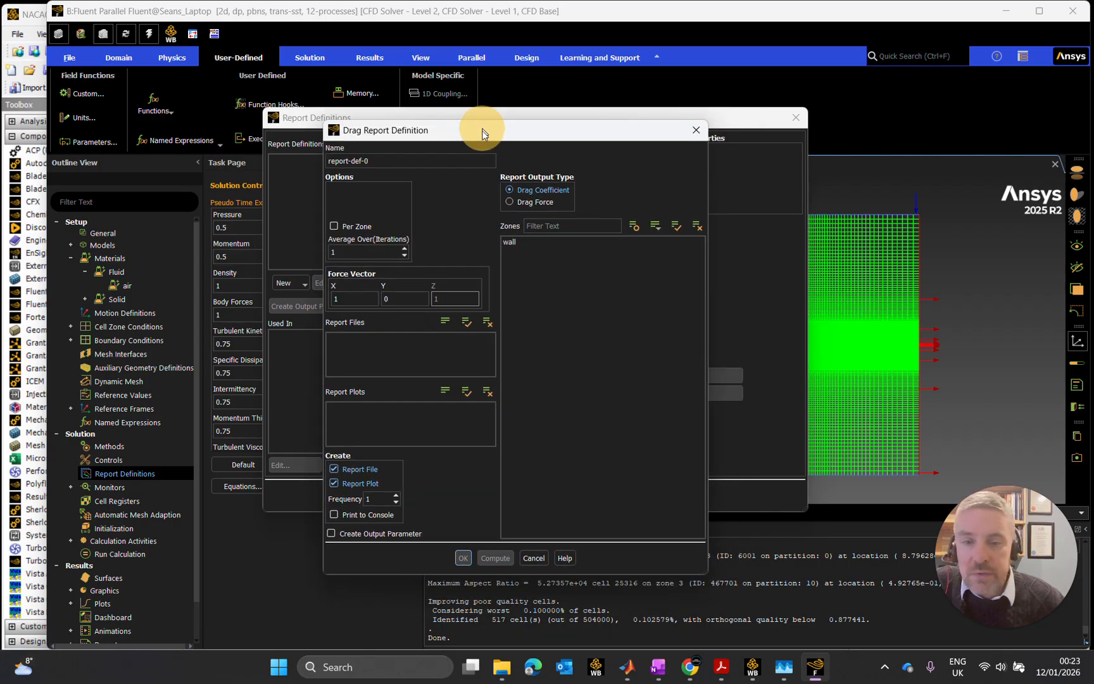
{"action": "left_click_drag", "start_coordinate": [713, 189], "coordinate": [903, 190]}
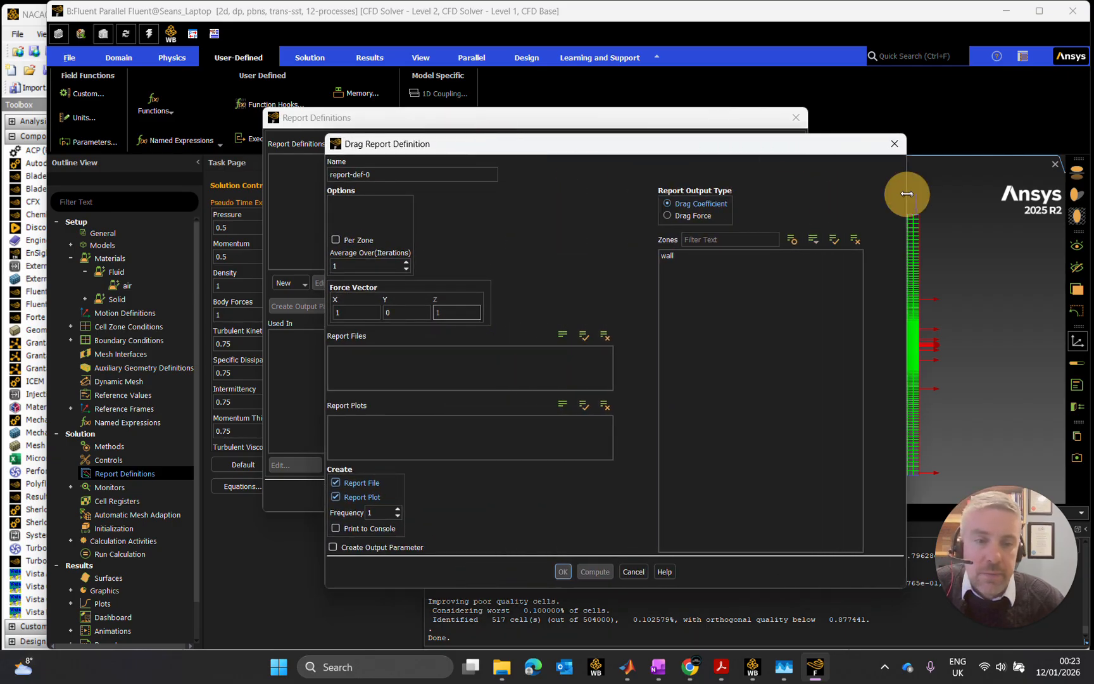
{"action": "left_click_drag", "start_coordinate": [796, 149], "coordinate": [713, 158]}
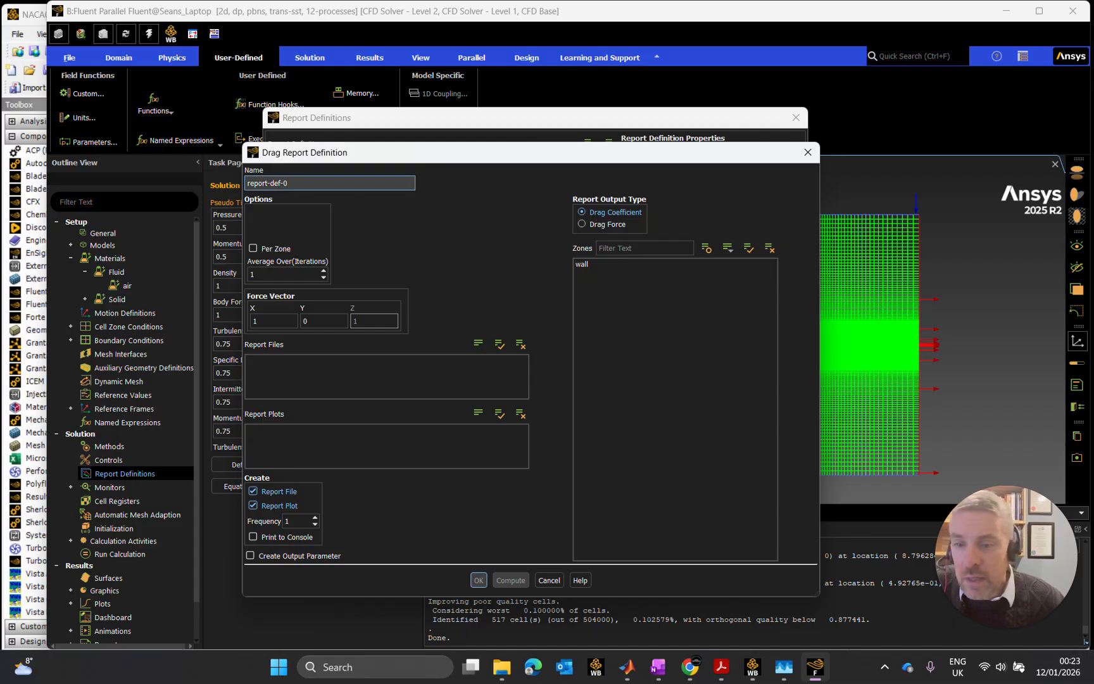
{"action": "left_click_drag", "start_coordinate": [300, 184], "coordinate": [240, 185]}
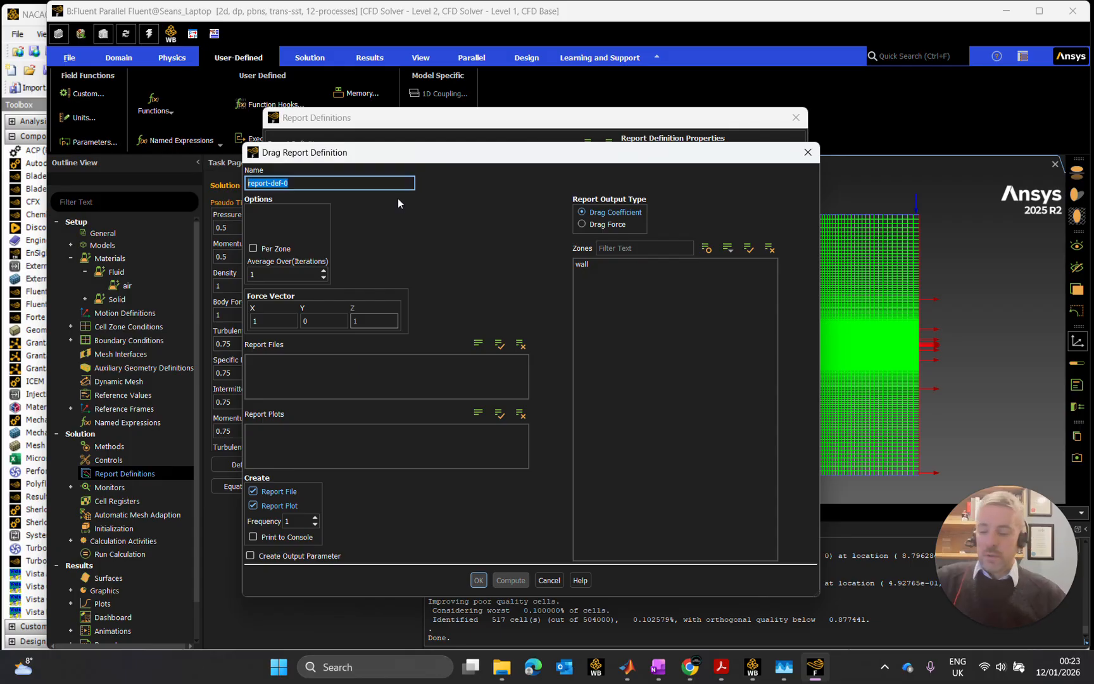
{"action": "type", "text": "drag"}
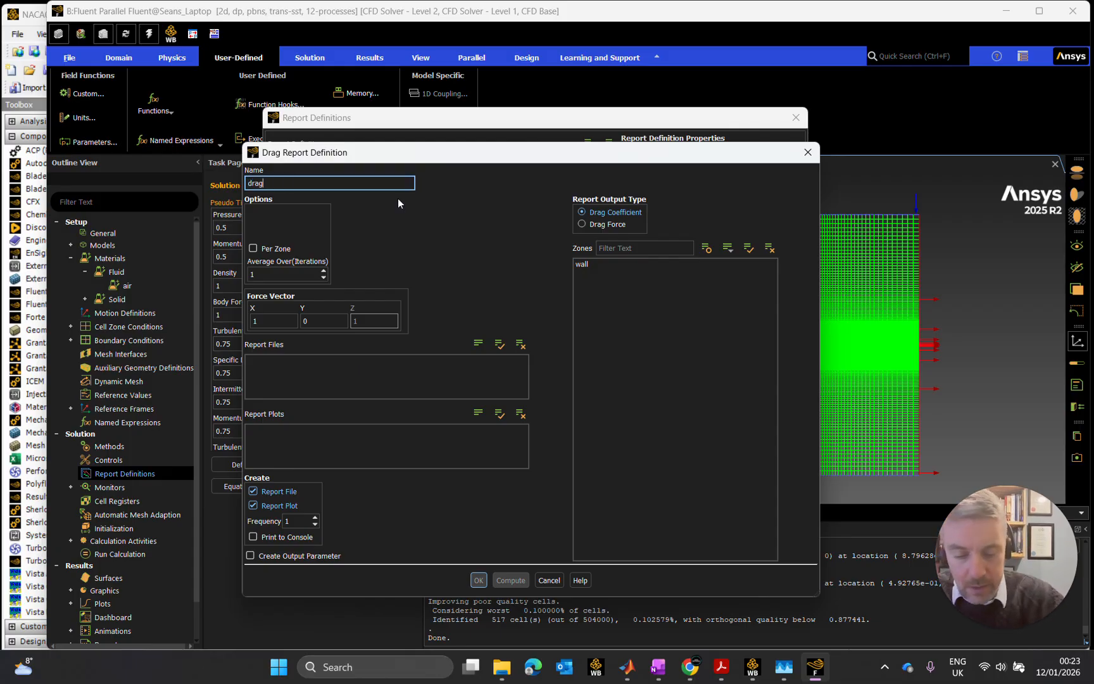
{"action": "type", "text": "_coeff"}
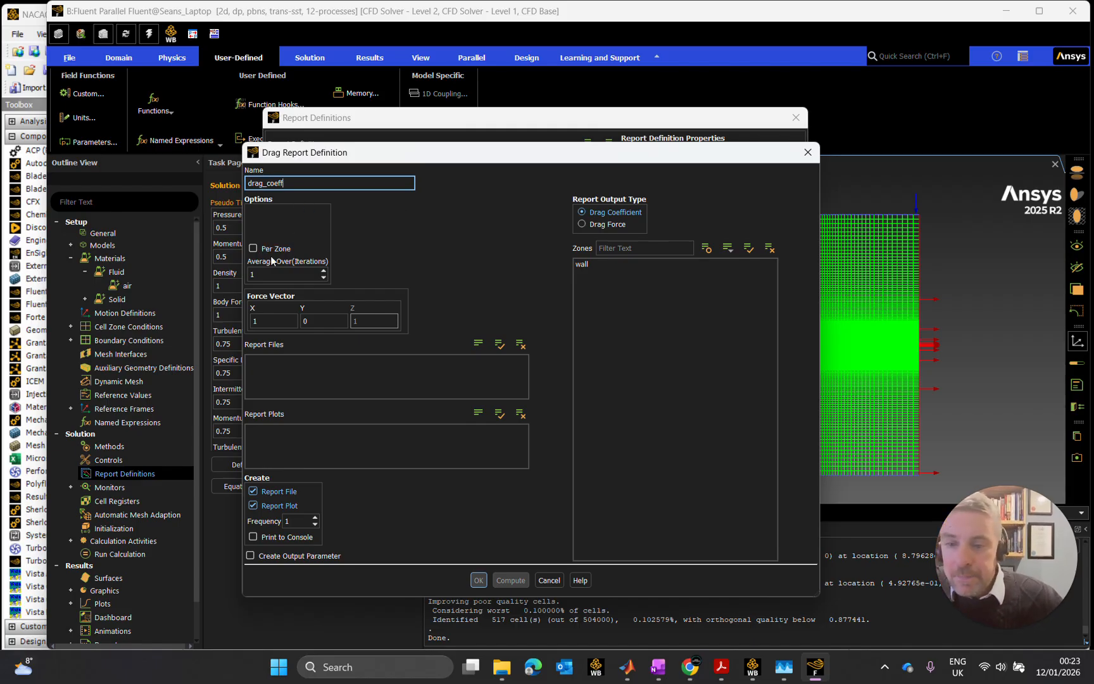
- Have the drag report create an output parameter, set its frequency to 12, assign it to the wall zone and accept it
{"action": "left_click", "coordinate": [262, 317]}
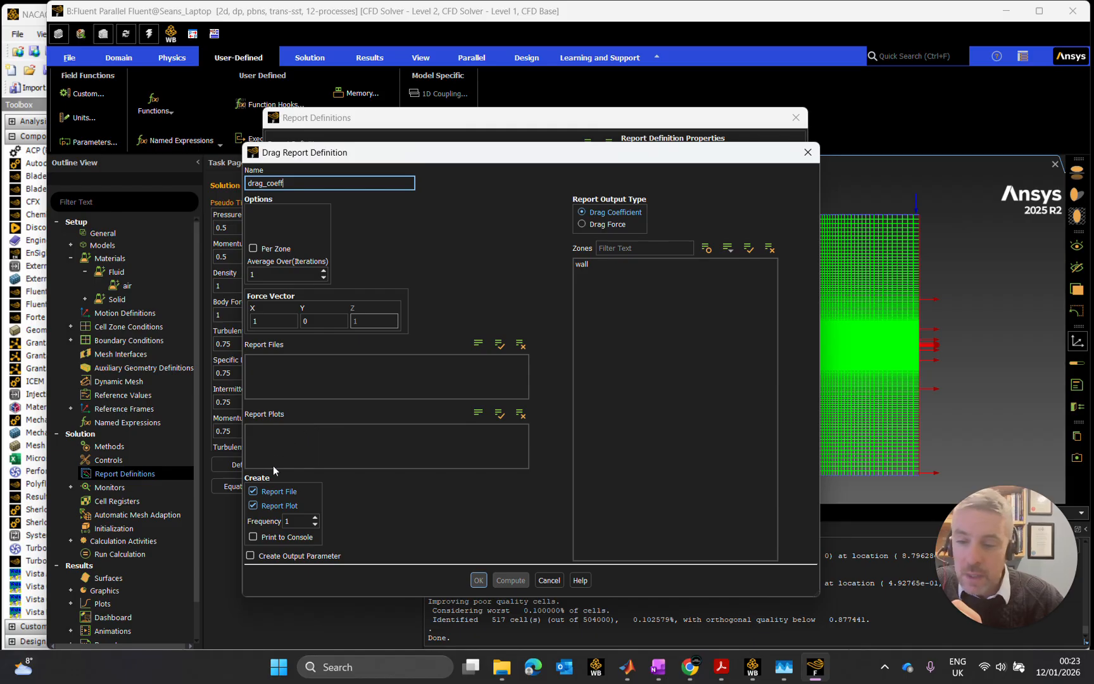
{"action": "left_click", "coordinate": [251, 556]}
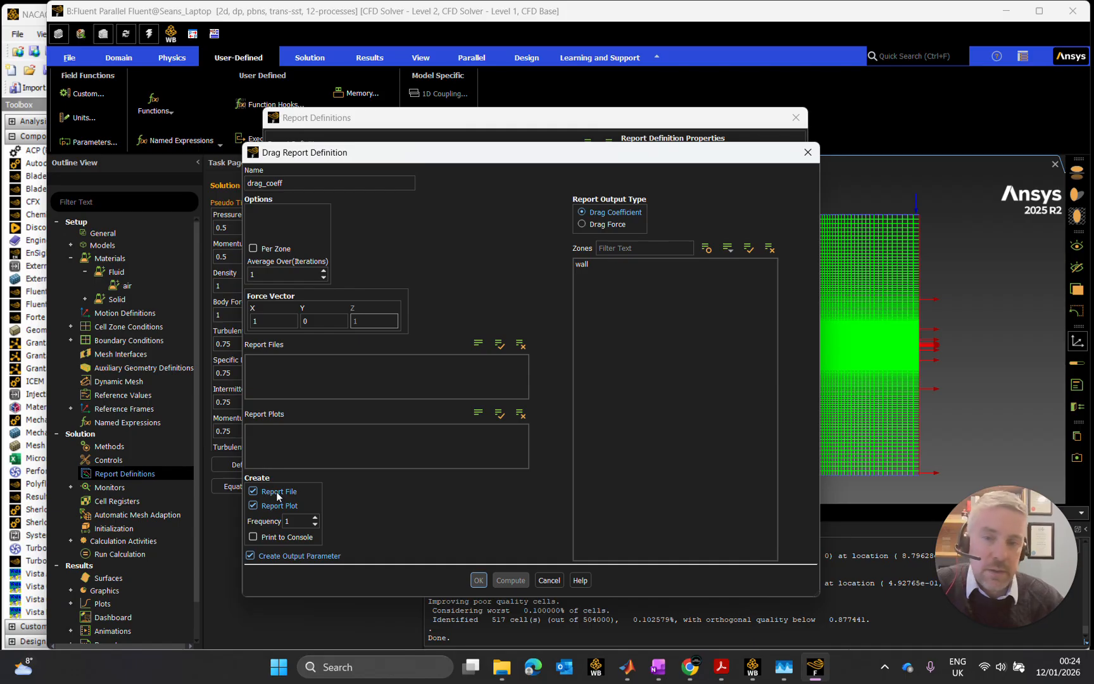
{"action": "left_click", "coordinate": [296, 520]}
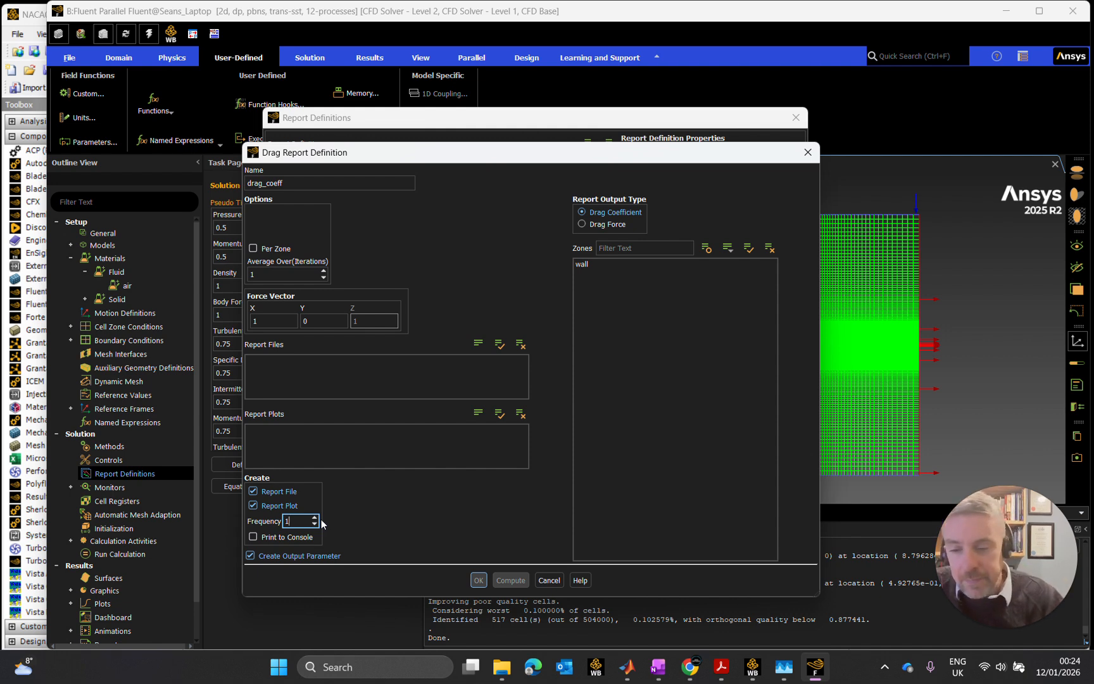
{"action": "key", "text": "BackSpace"}
{"action": "type", "text": "12"}
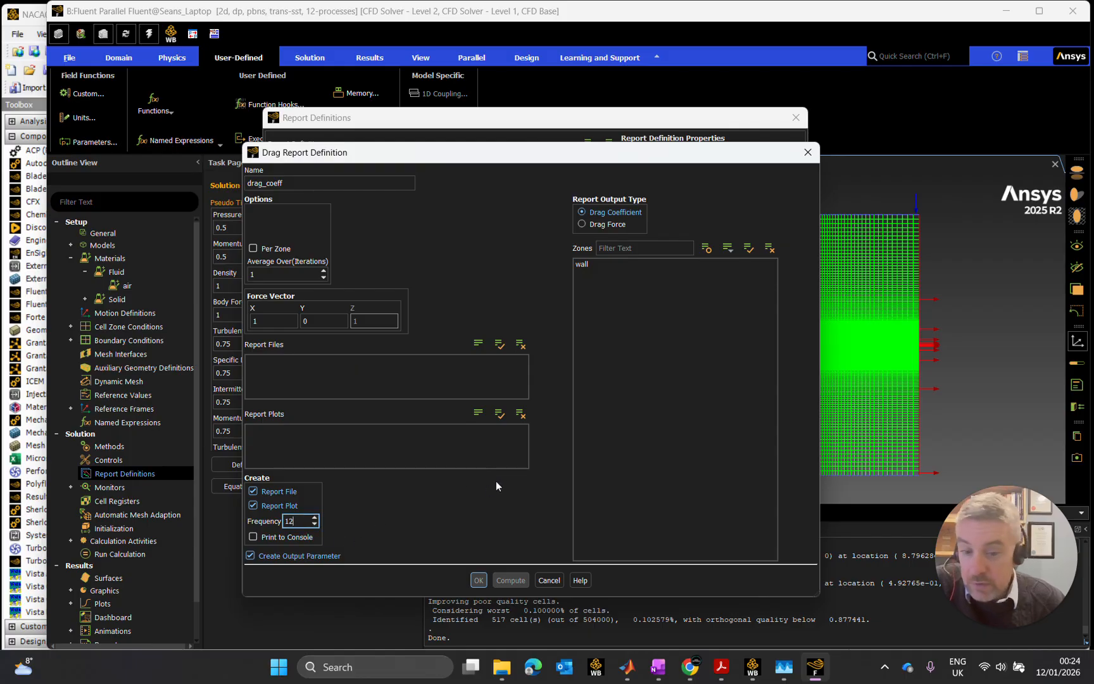
{"action": "left_click", "coordinate": [608, 263]}
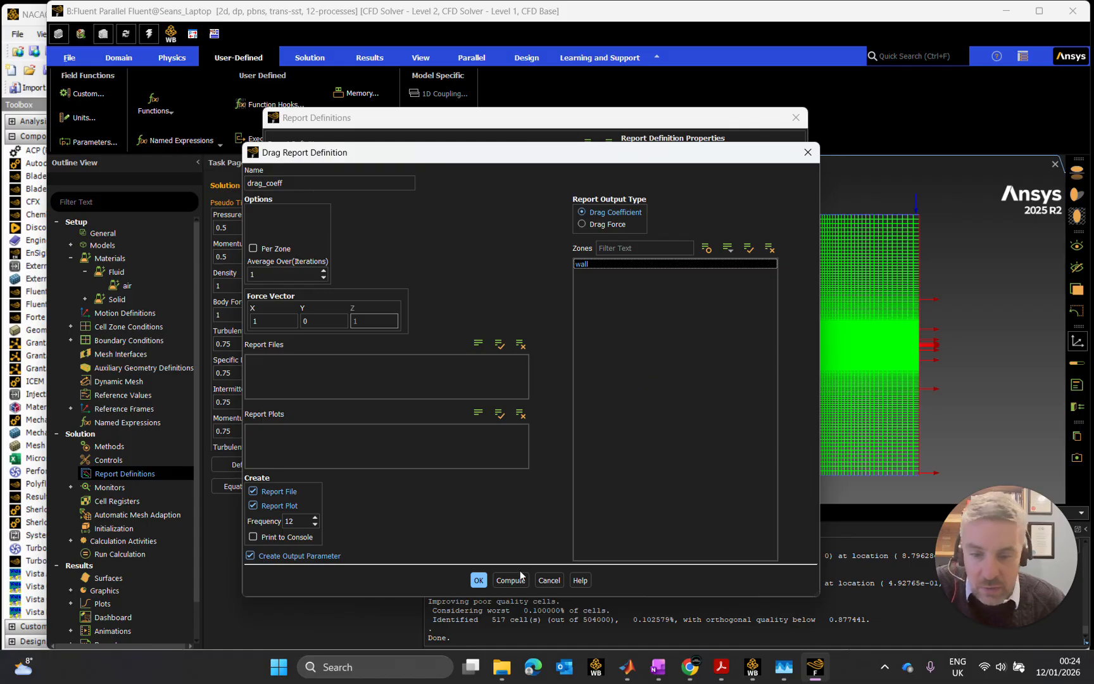
{"action": "left_click", "coordinate": [480, 580]}
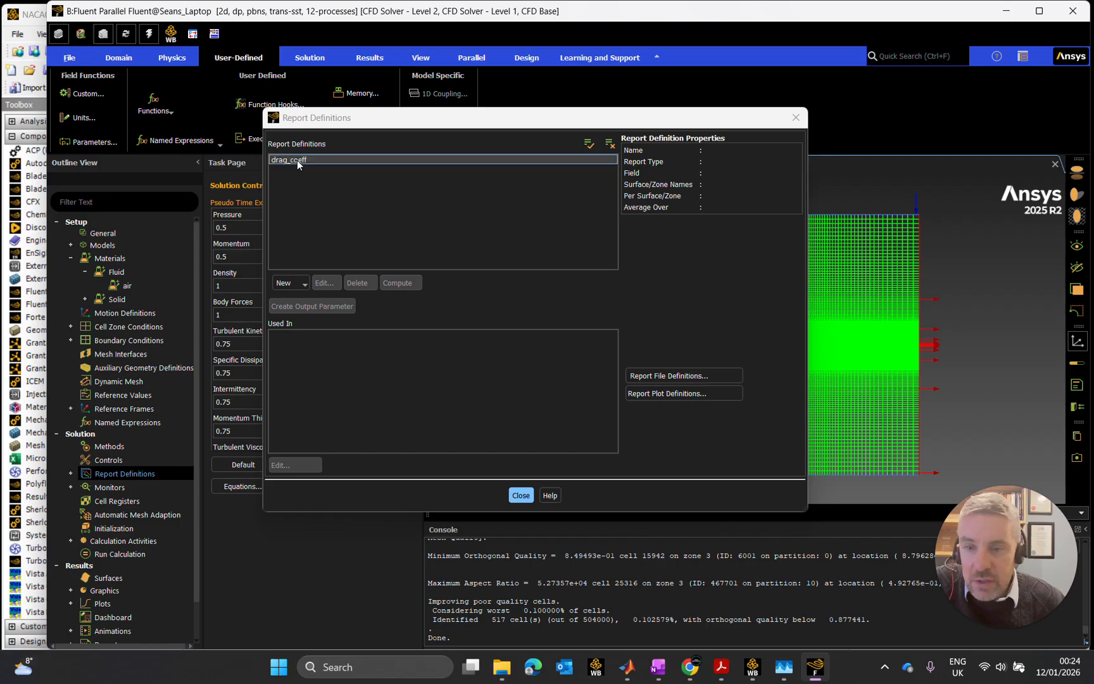
- Start a new lift force report definition and name it lift_coeff
{"action": "left_click", "coordinate": [296, 282]}
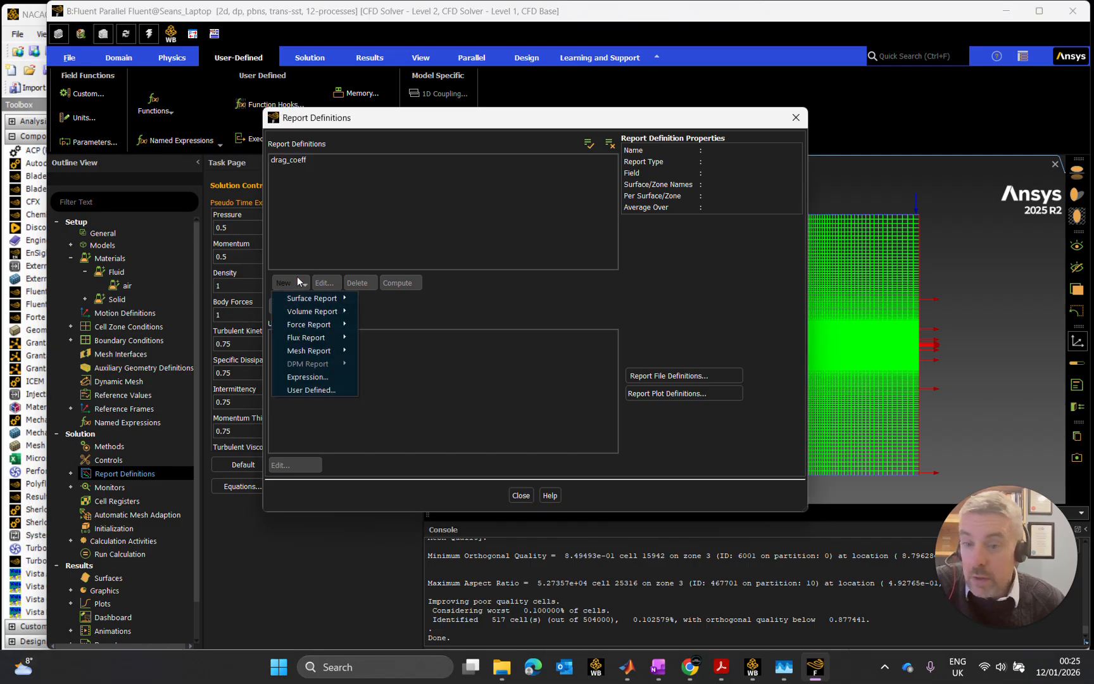
{"action": "mouse_move", "coordinate": [325, 324]}
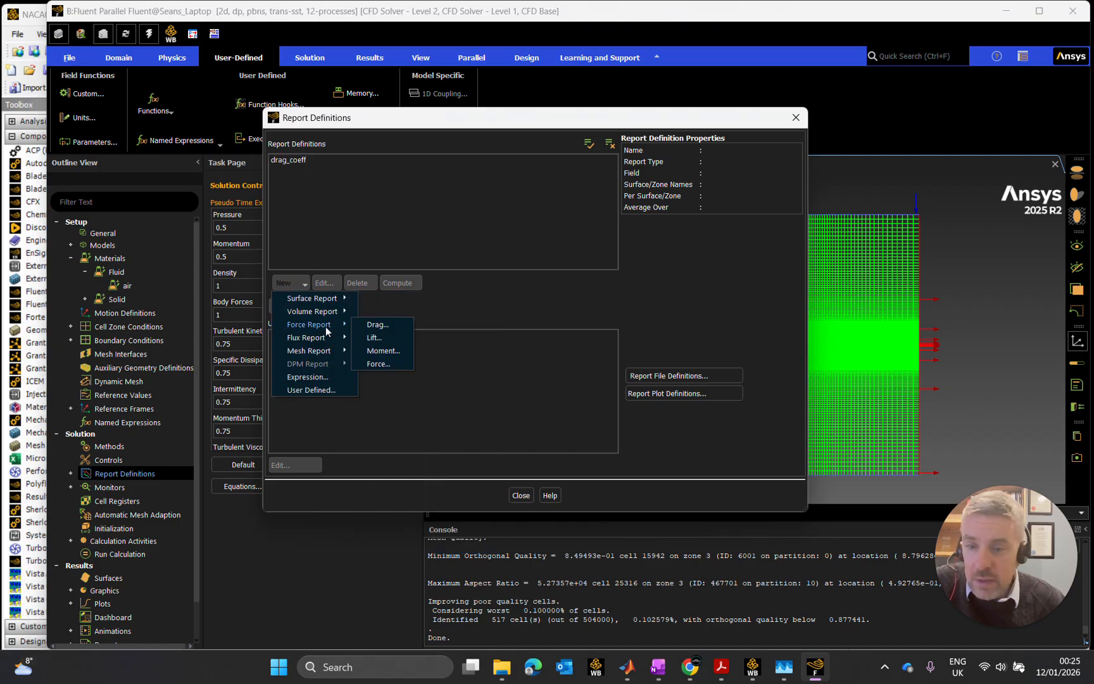
{"action": "left_click", "coordinate": [383, 337]}
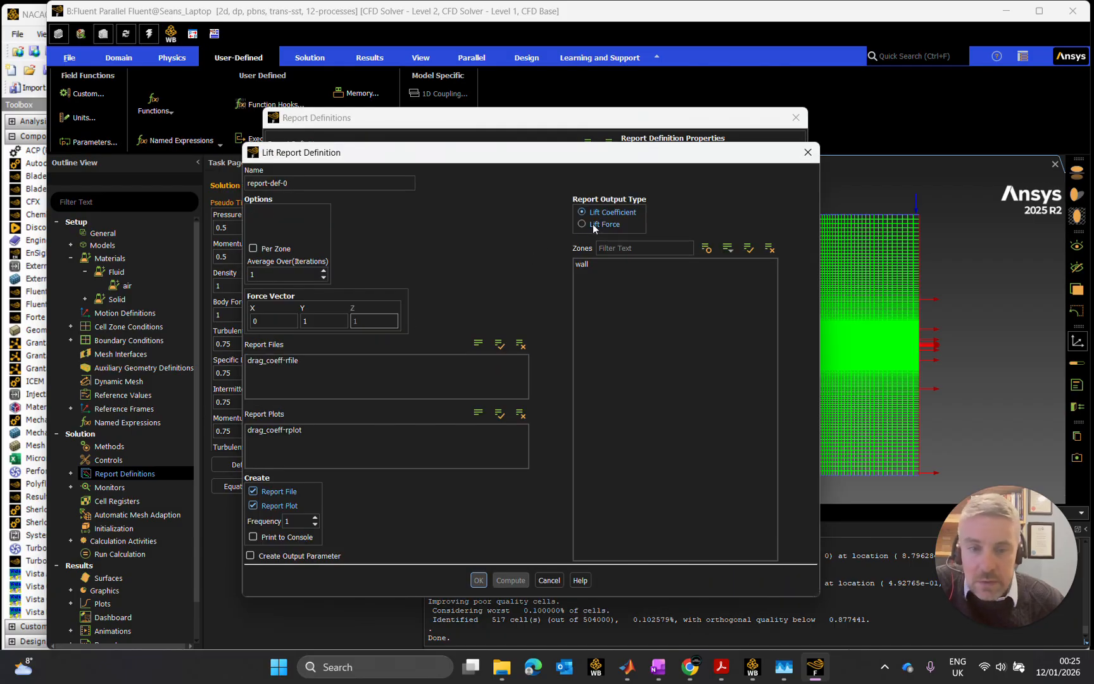
{"action": "left_click_drag", "start_coordinate": [291, 181], "coordinate": [230, 185]}
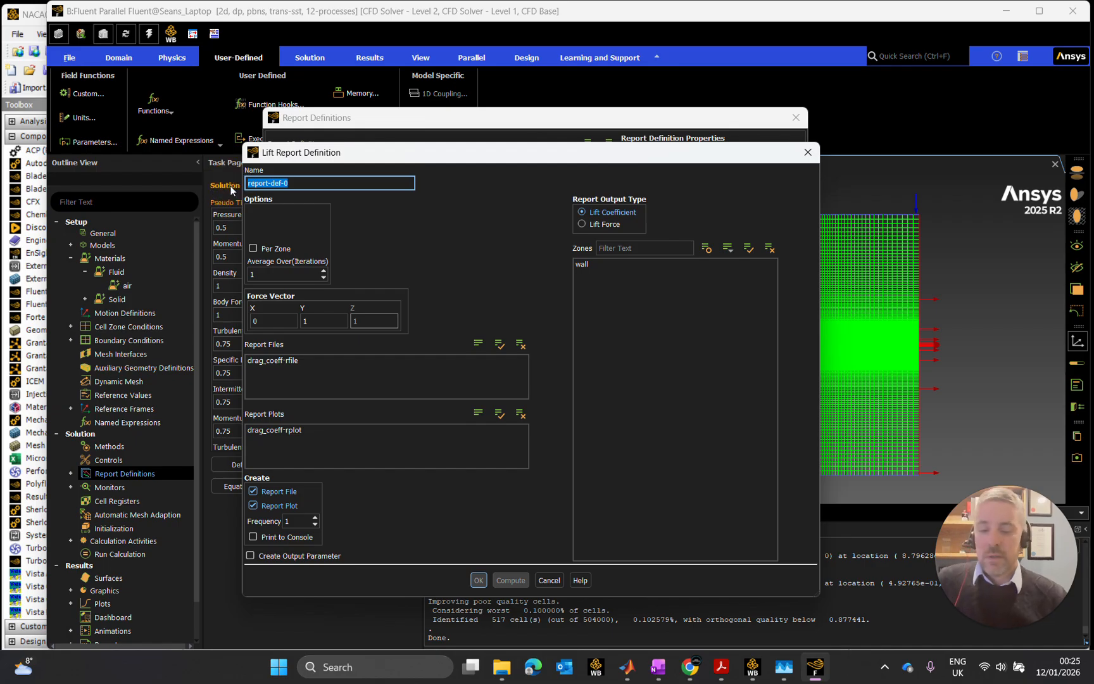
{"action": "type", "text": "lift_coeff"}
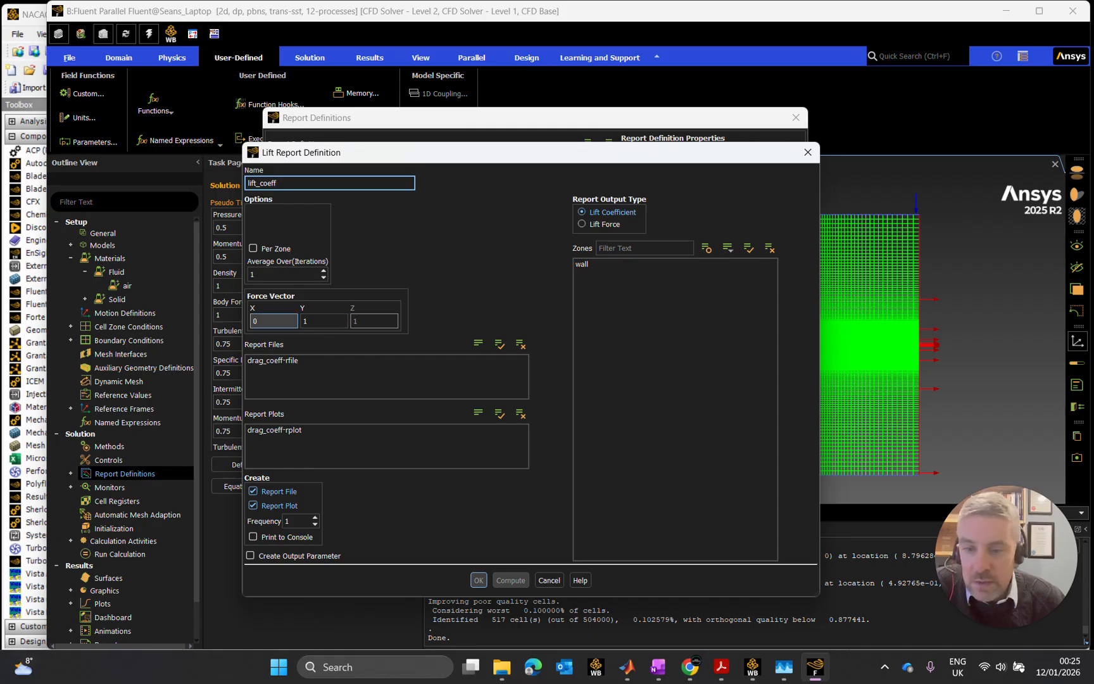
{"action": "left_click", "coordinate": [276, 361]}
{"action": "left_click", "coordinate": [275, 362]}
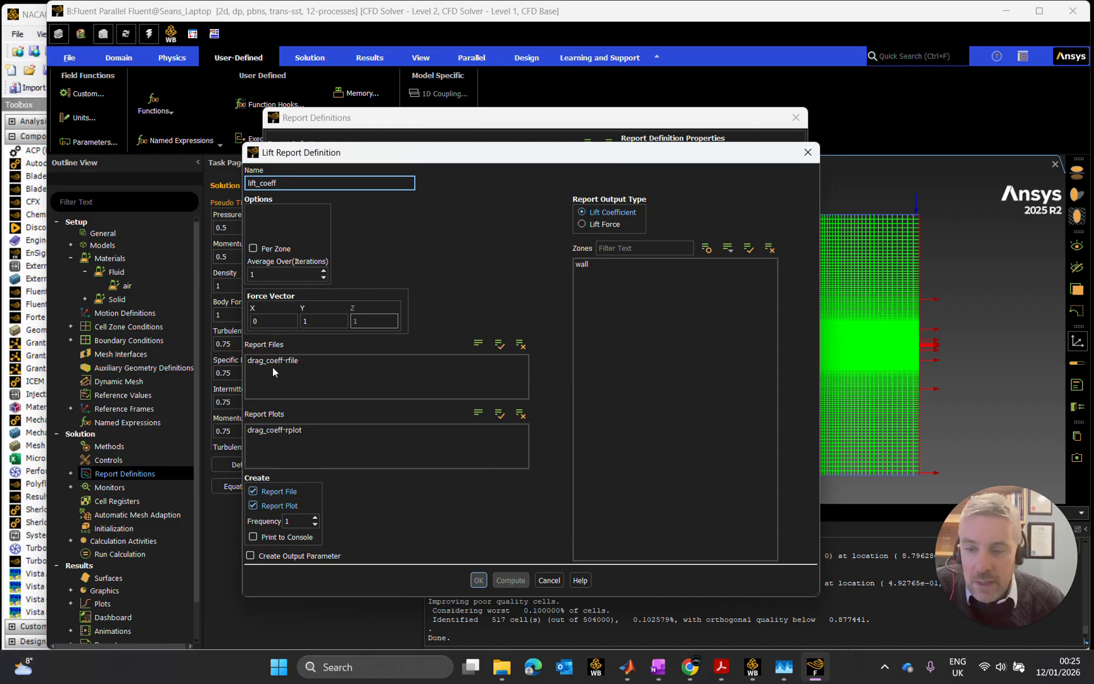
{"action": "left_click", "coordinate": [284, 360]}
{"action": "left_click", "coordinate": [274, 362]}
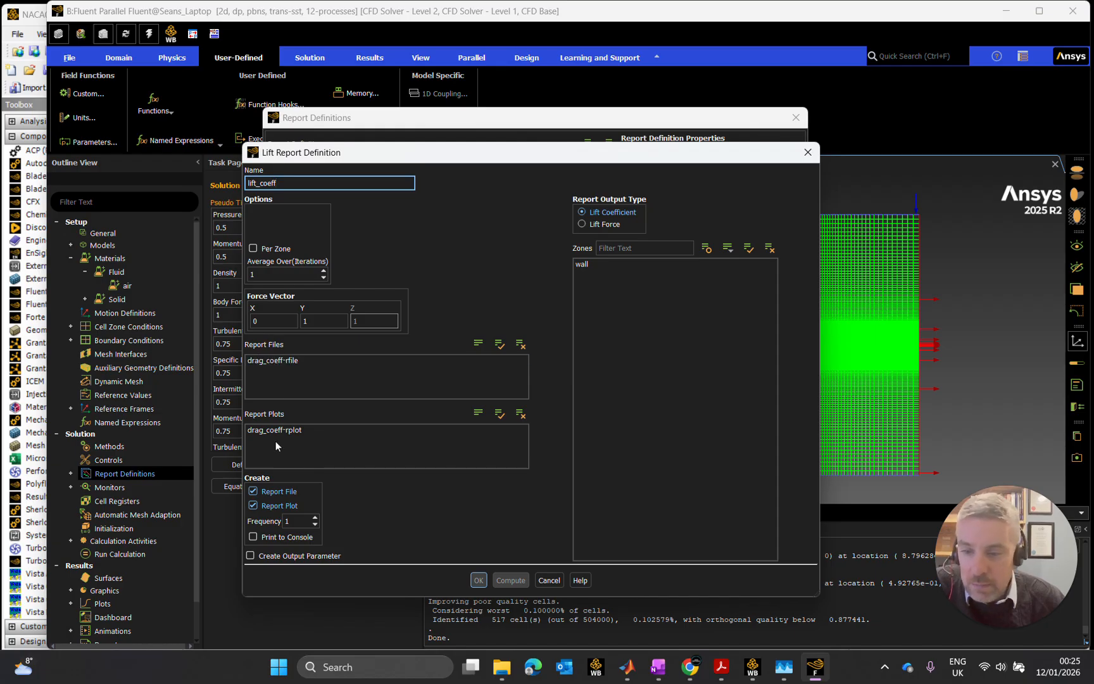
{"action": "left_click", "coordinate": [281, 430]}
{"action": "left_click", "coordinate": [270, 430]}
- Enable the lift report's console printing and output parameter, set frequency 12 and the wall zone, and accept it, closing the report definitions
{"action": "left_click", "coordinate": [261, 556]}
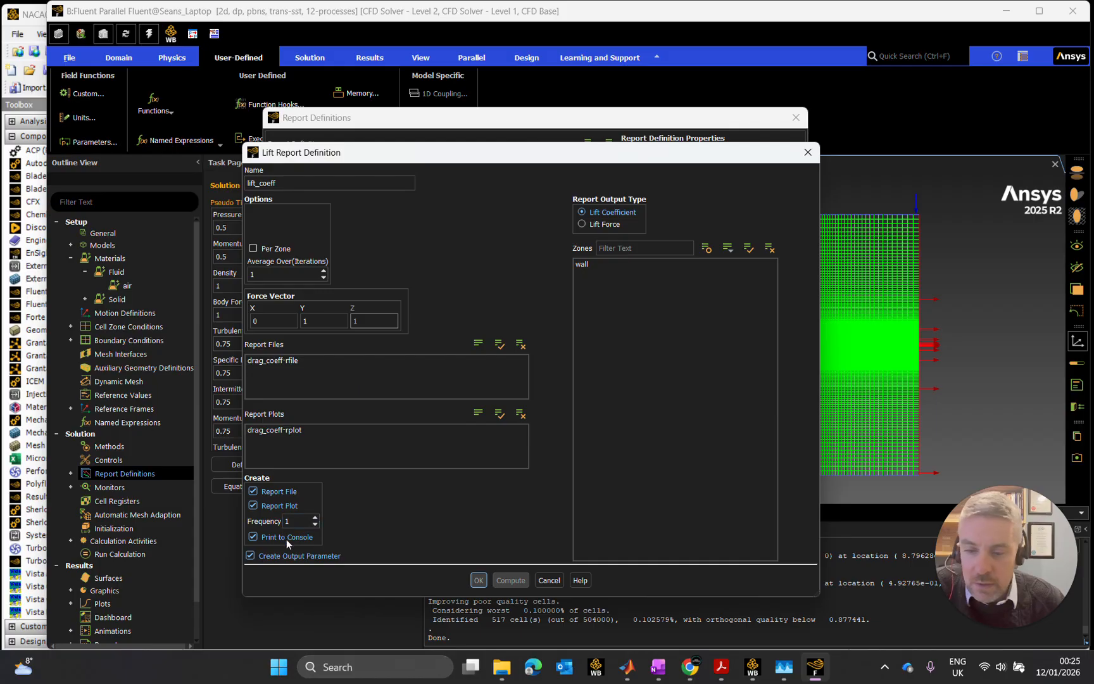
{"action": "left_click", "coordinate": [295, 521]}
{"action": "type", "text": "2"}
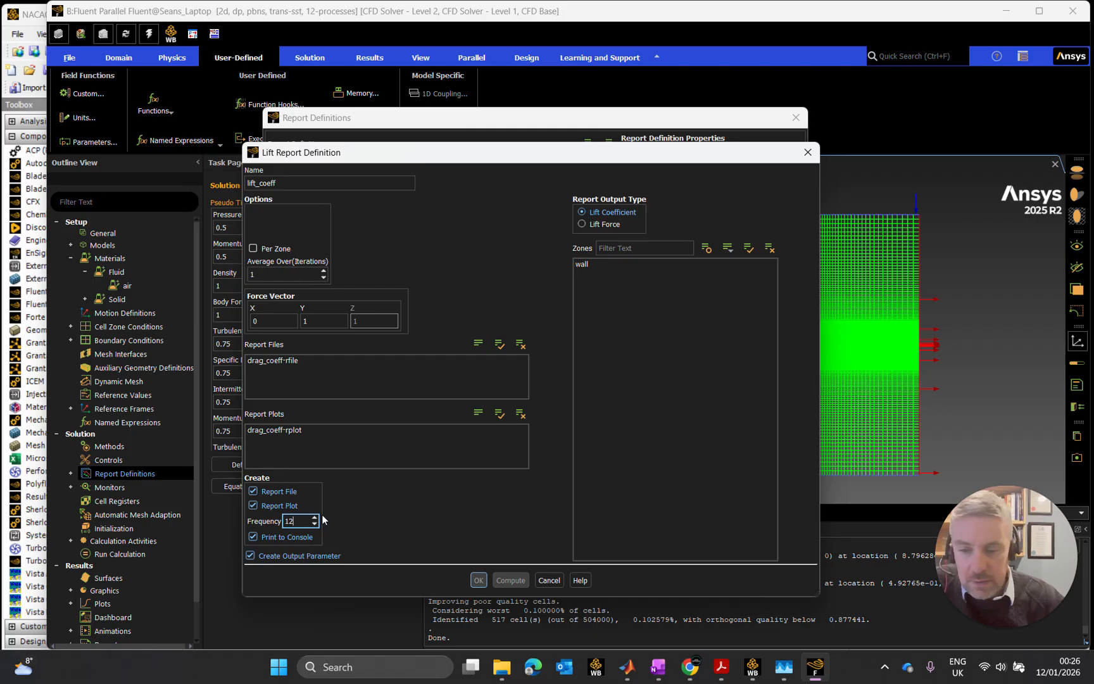
{"action": "left_click", "coordinate": [581, 264]}
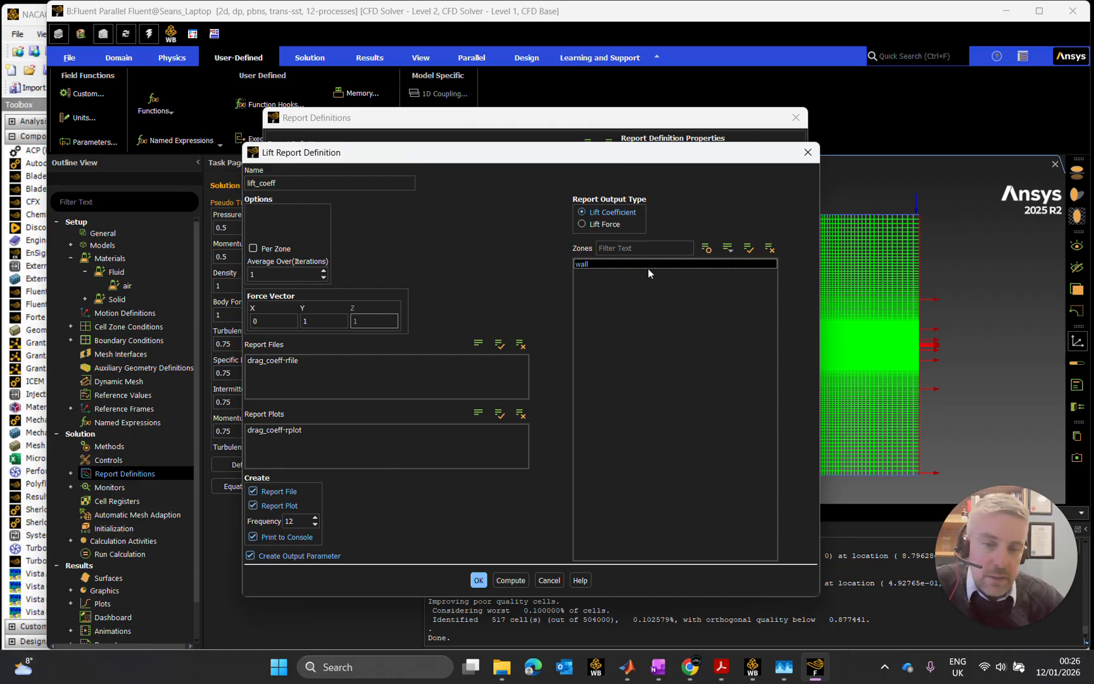
{"action": "left_click", "coordinate": [480, 577]}
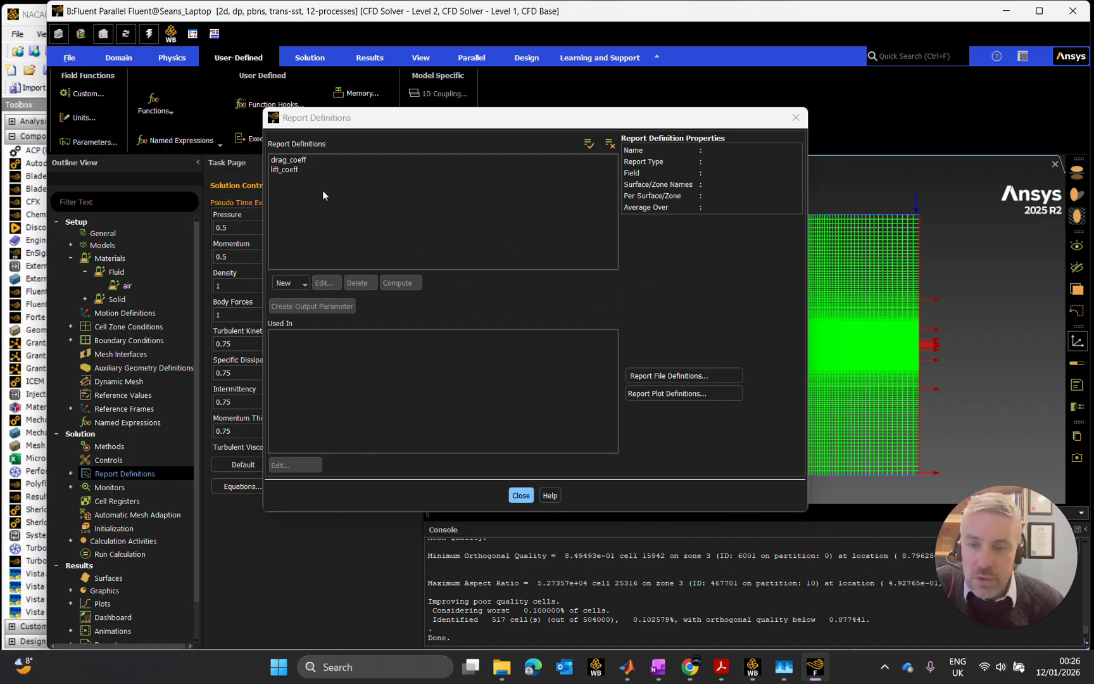
{"action": "left_click", "coordinate": [521, 495]}
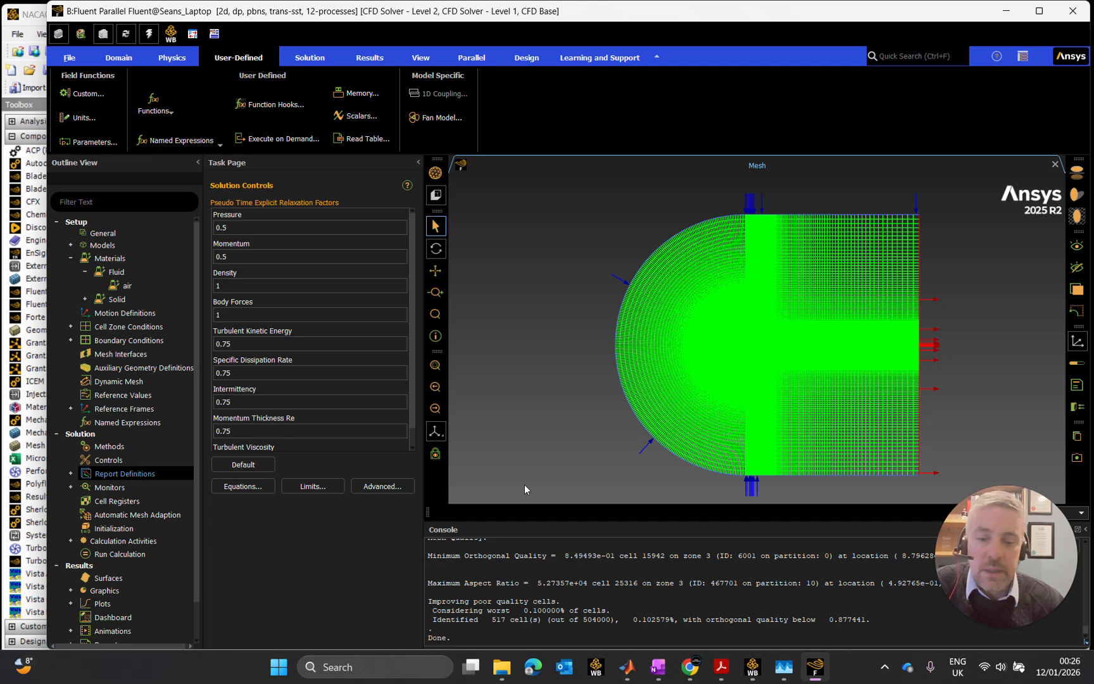
- Switch to MATLAB to check the flow inputs and the Reynolds number calculation, and return to Fluent
{"action": "left_click", "coordinate": [629, 672]}
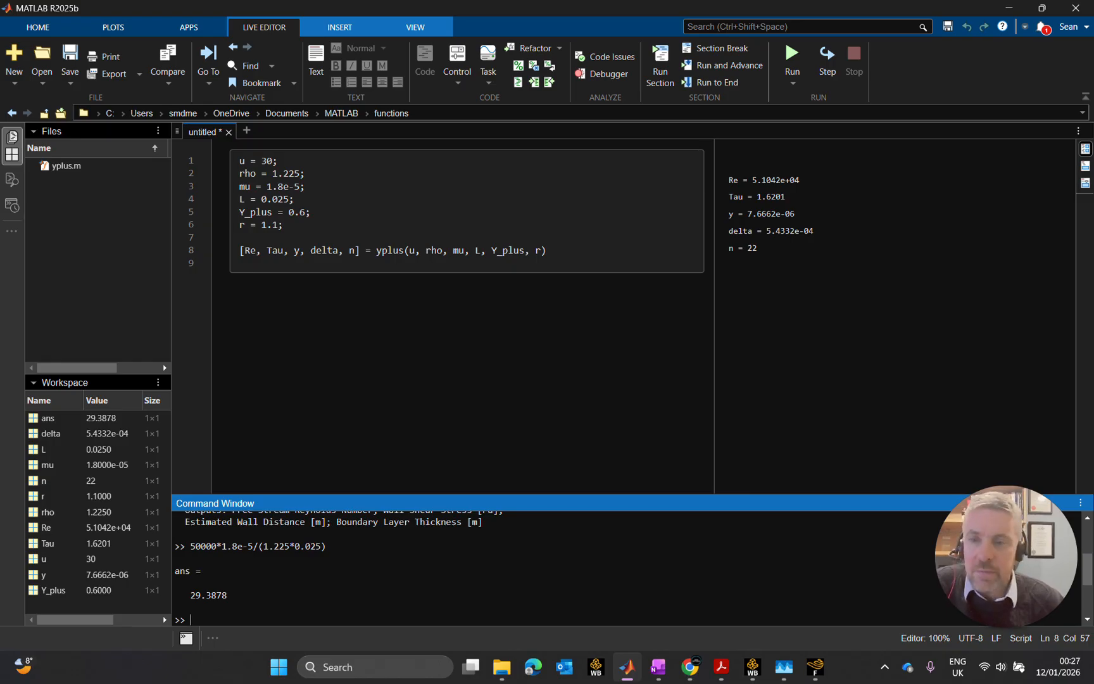
{"action": "left_click", "coordinate": [1007, 9]}
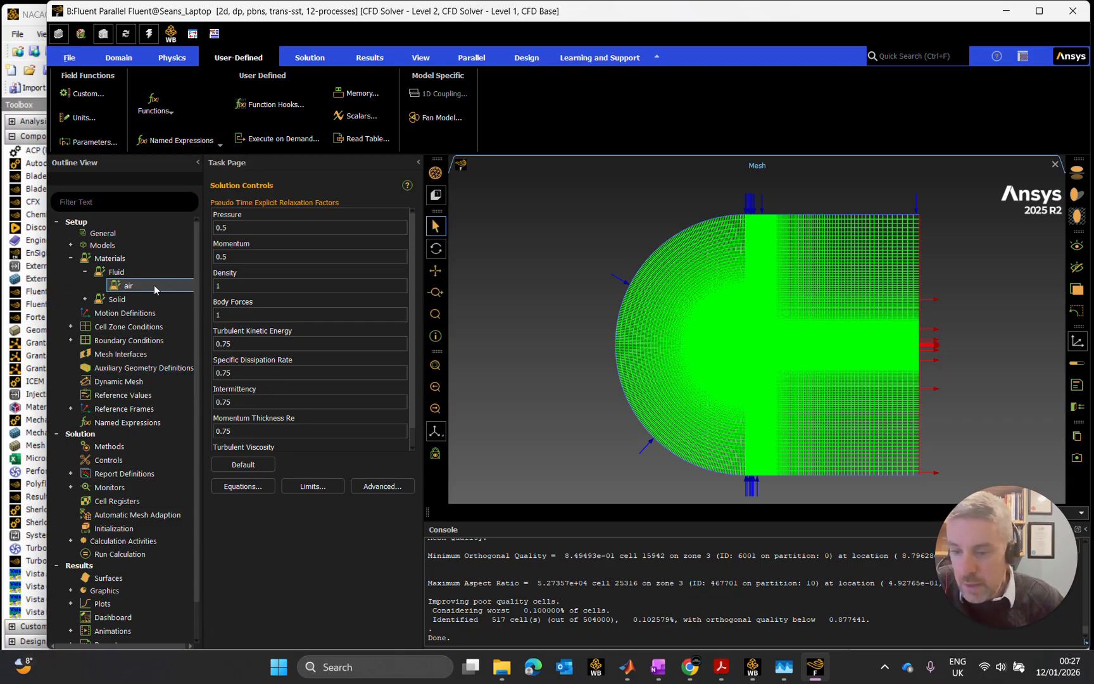
- Open the settings of the residual monitors and enlarge the window to show all equations
{"action": "left_click", "coordinate": [71, 473]}
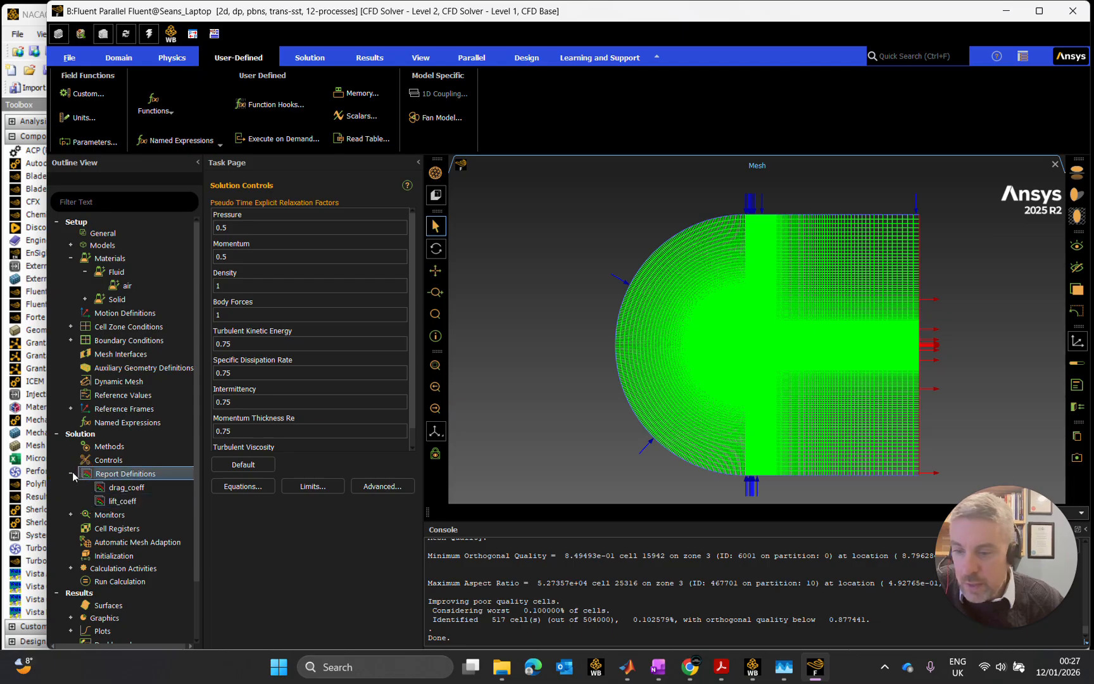
{"action": "left_click", "coordinate": [70, 474]}
{"action": "double_click", "coordinate": [111, 488]}
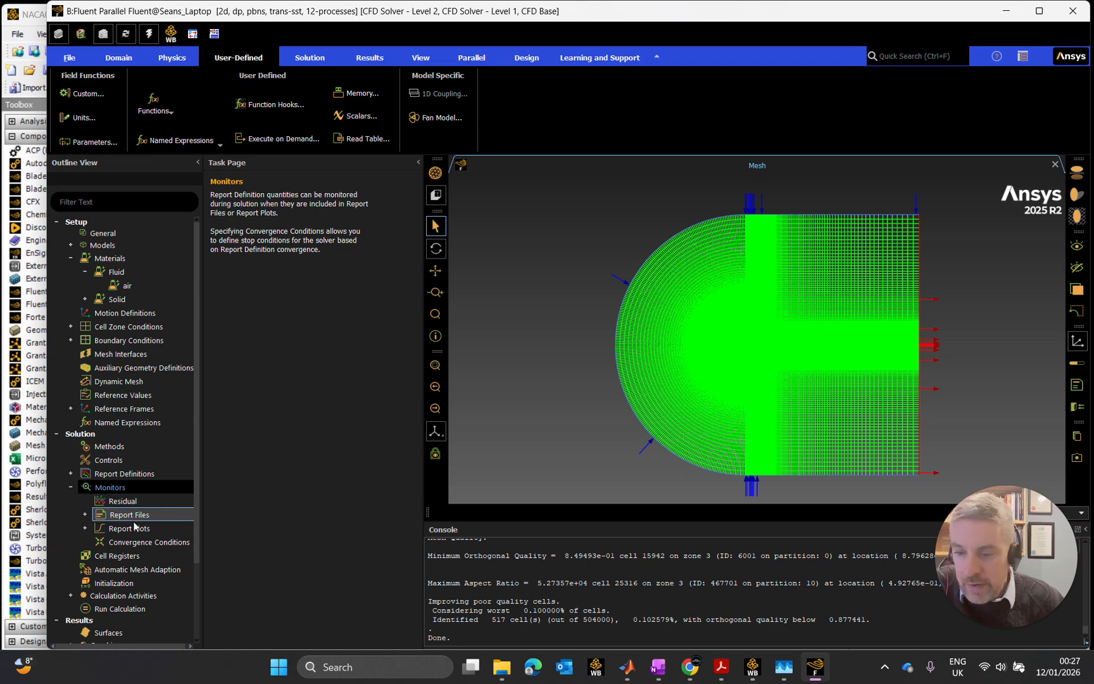
{"action": "double_click", "coordinate": [122, 501]}
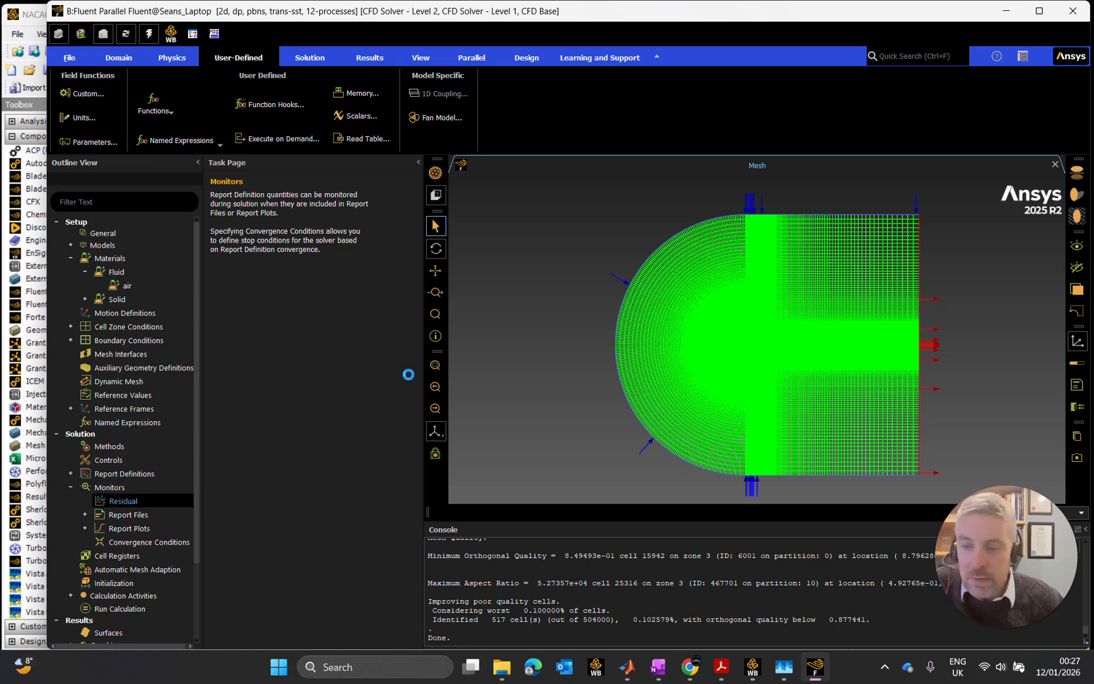
{"action": "left_click_drag", "start_coordinate": [403, 346], "coordinate": [395, 153]}
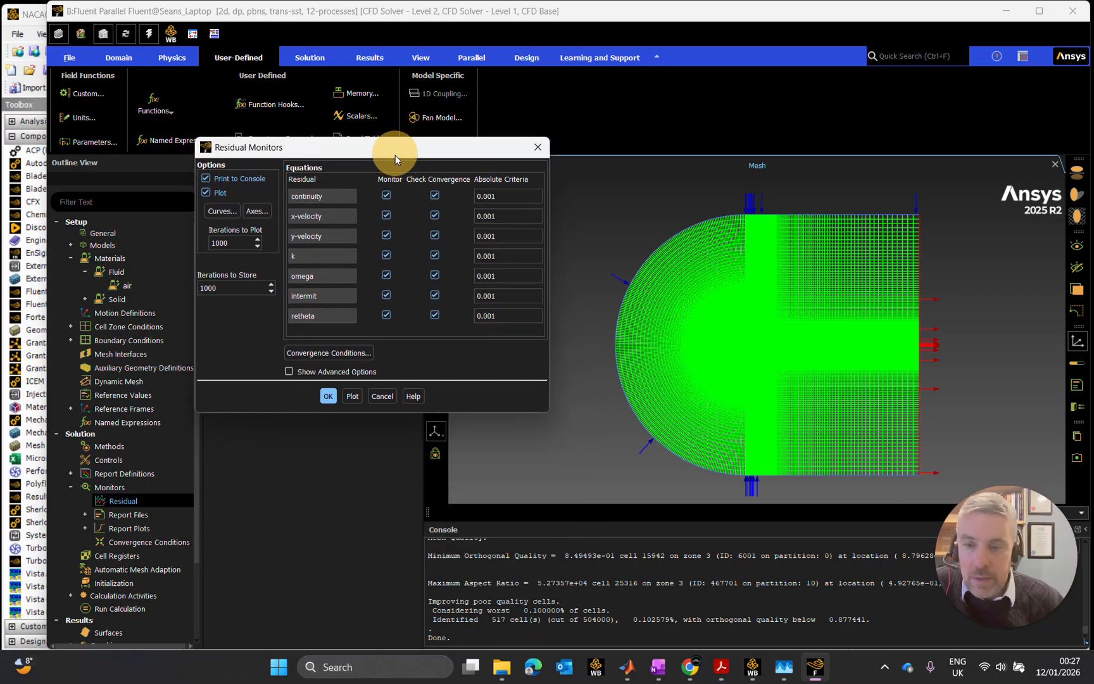
{"action": "left_click_drag", "start_coordinate": [546, 407], "coordinate": [808, 475]}
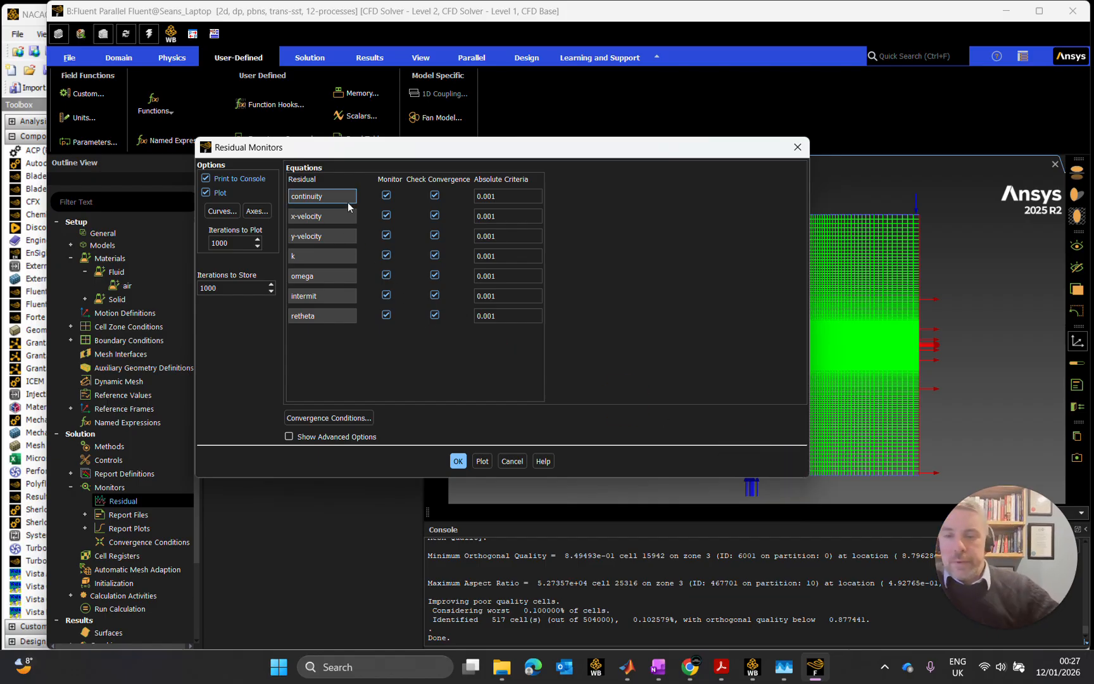
- Examine the turbulence and transition residuals listed in the residual monitors: k, omega, intermit and retheta
{"action": "left_click", "coordinate": [306, 254]}
{"action": "left_click", "coordinate": [332, 294]}
{"action": "left_click", "coordinate": [338, 319]}
{"action": "left_click", "coordinate": [313, 257]}
{"action": "left_click", "coordinate": [324, 277]}
{"action": "left_click", "coordinate": [329, 297]}
{"action": "left_click", "coordinate": [332, 316]}
{"action": "left_click", "coordinate": [343, 374]}
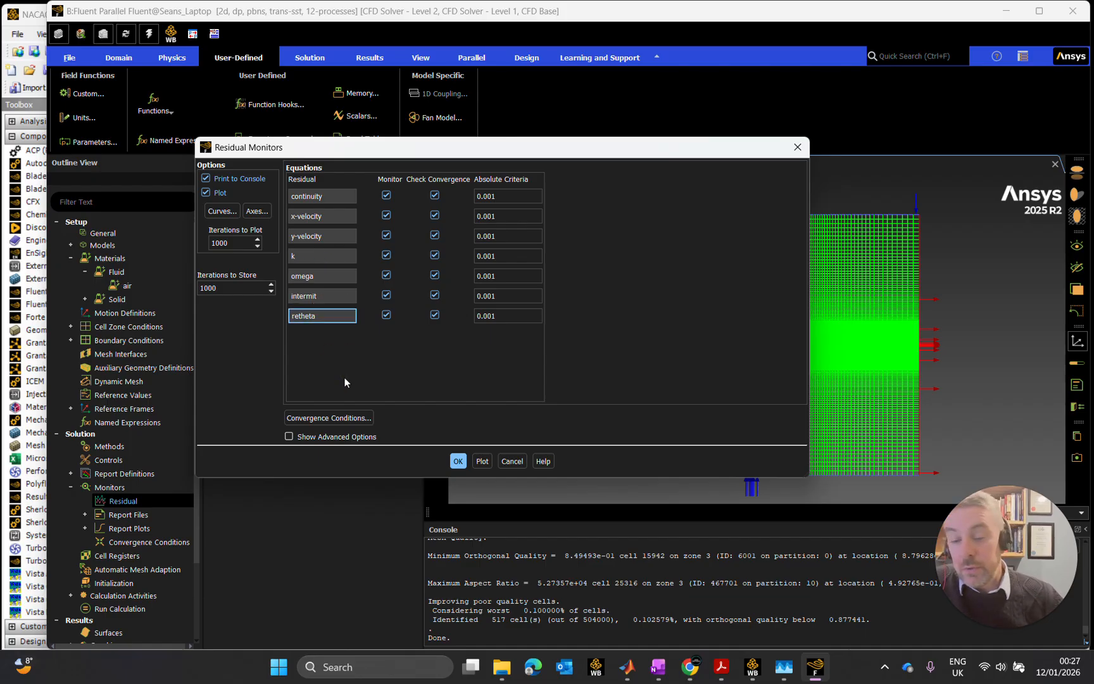
{"action": "left_click", "coordinate": [350, 371]}
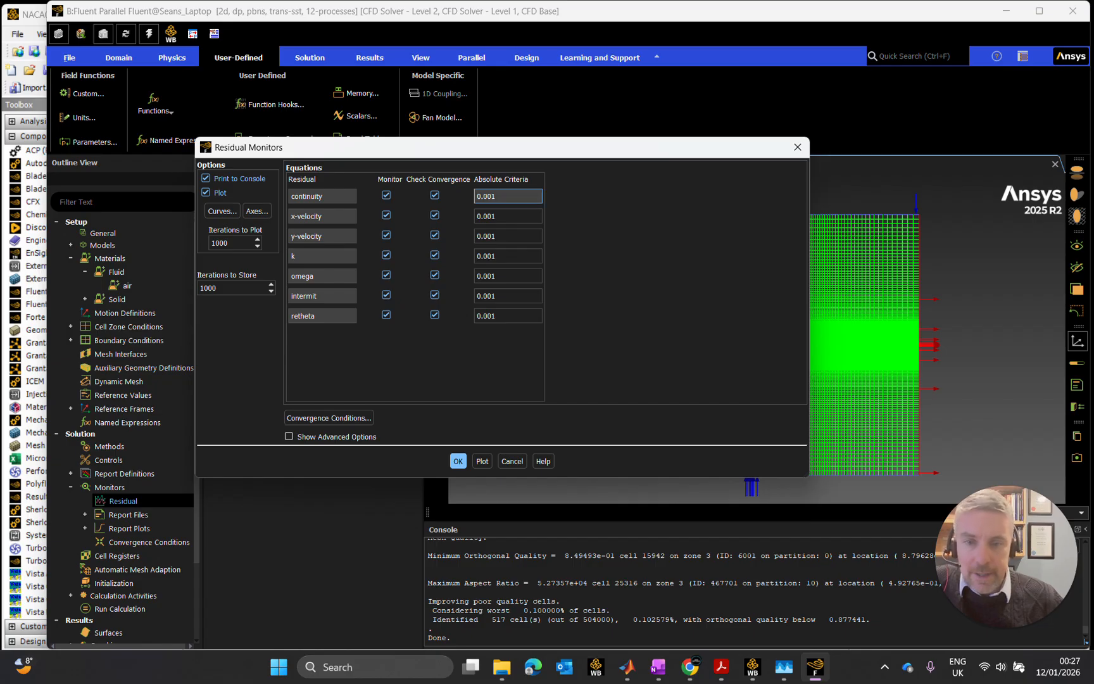
- Set the absolute convergence criteria of the continuity, x-velocity and y-velocity residuals to 1e-6
{"action": "double_click", "coordinate": [500, 197]}
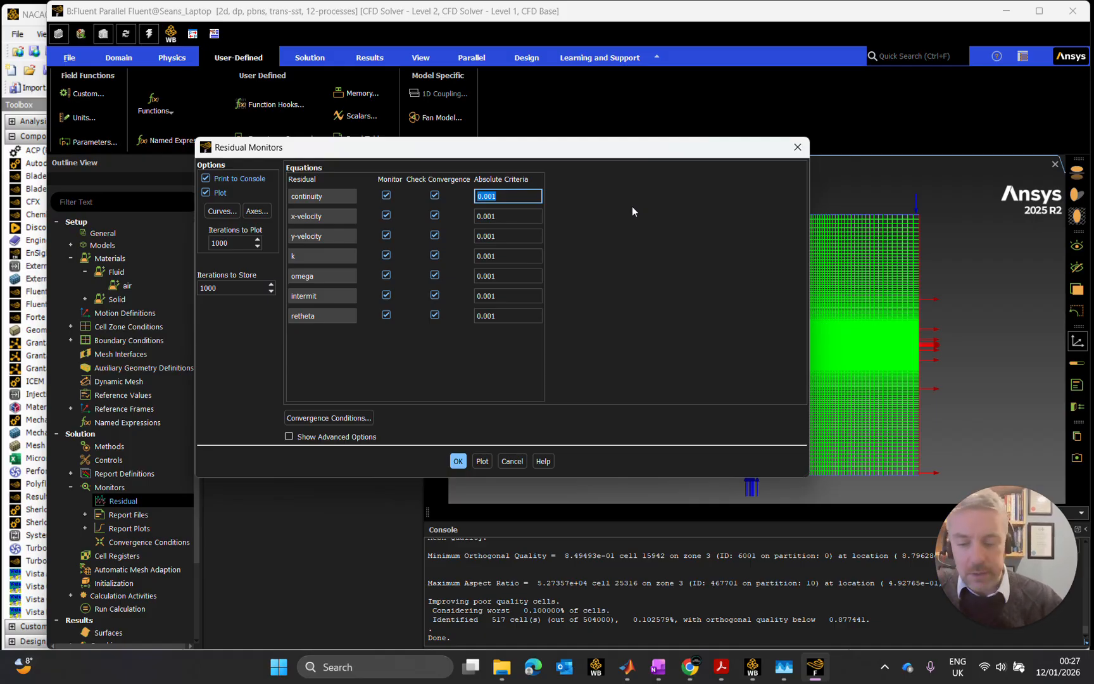
{"action": "type", "text": "1e-6"}
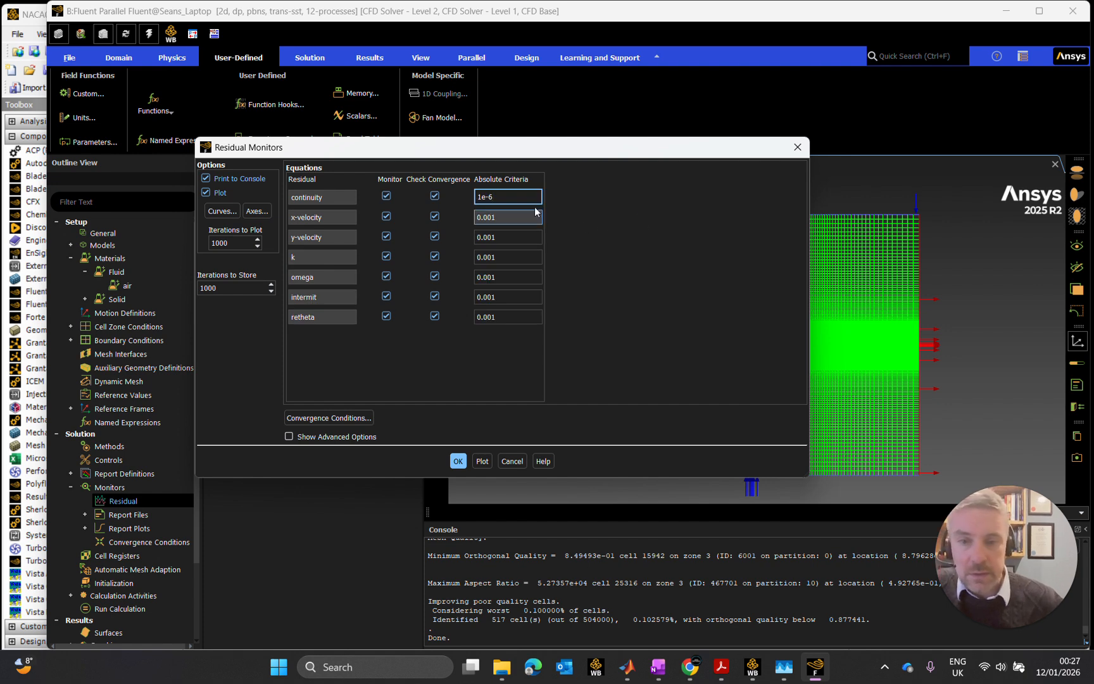
{"action": "left_click_drag", "start_coordinate": [505, 197], "coordinate": [456, 190]}
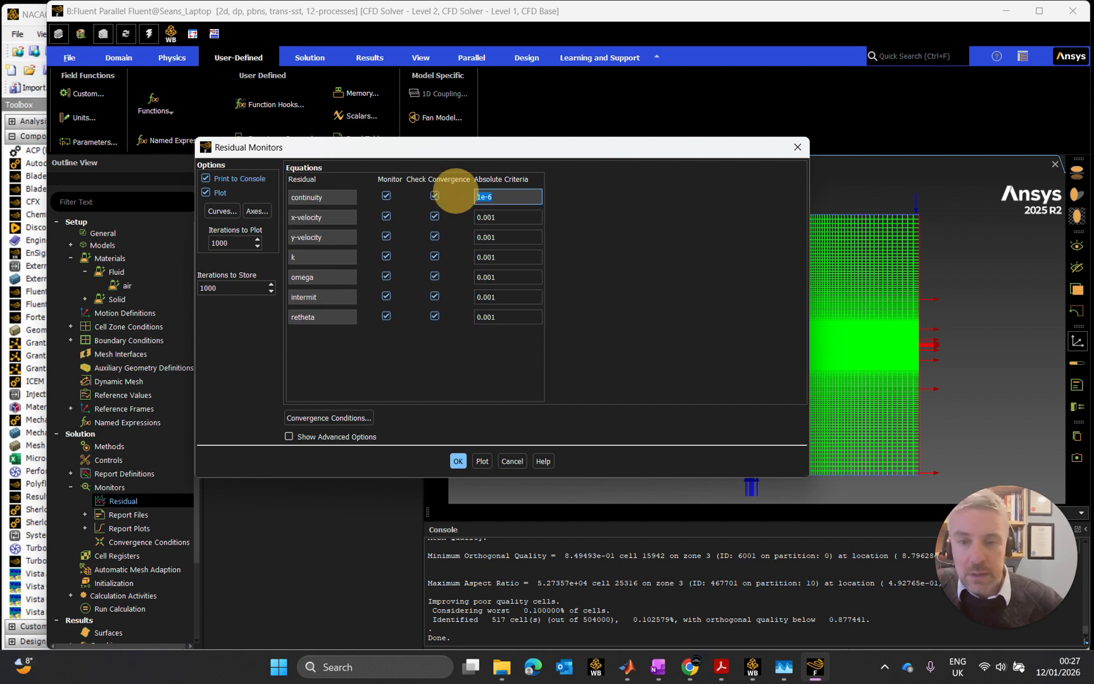
{"action": "key", "text": "Tab"}
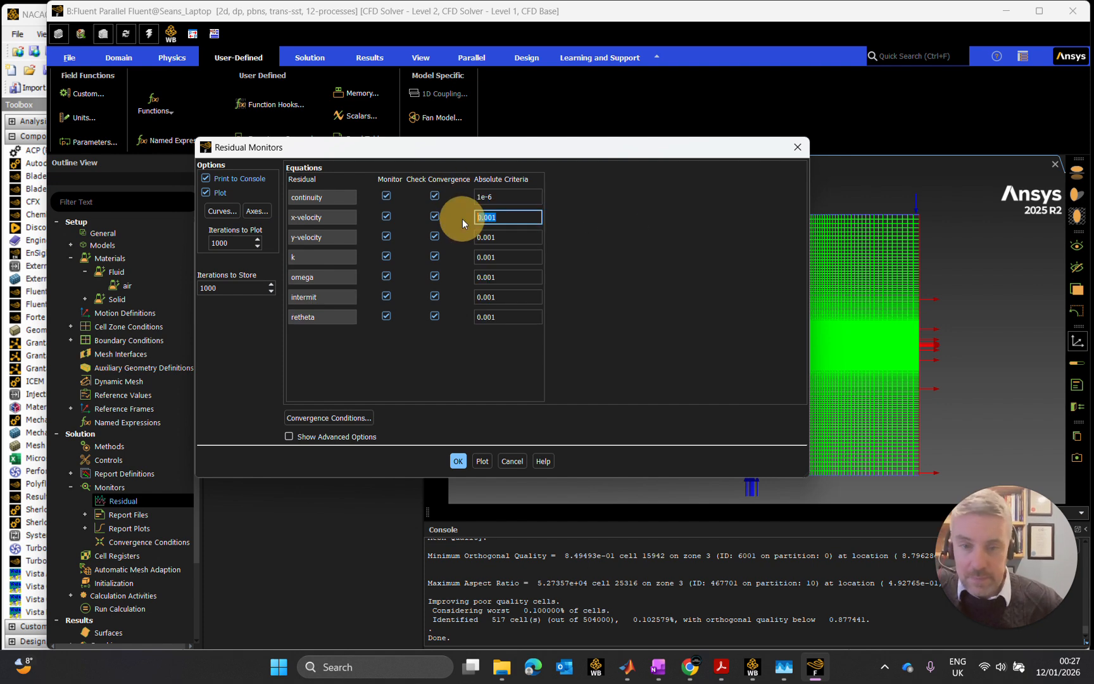
{"action": "type", "text": "1e-6"}
{"action": "key", "text": "Tab"}
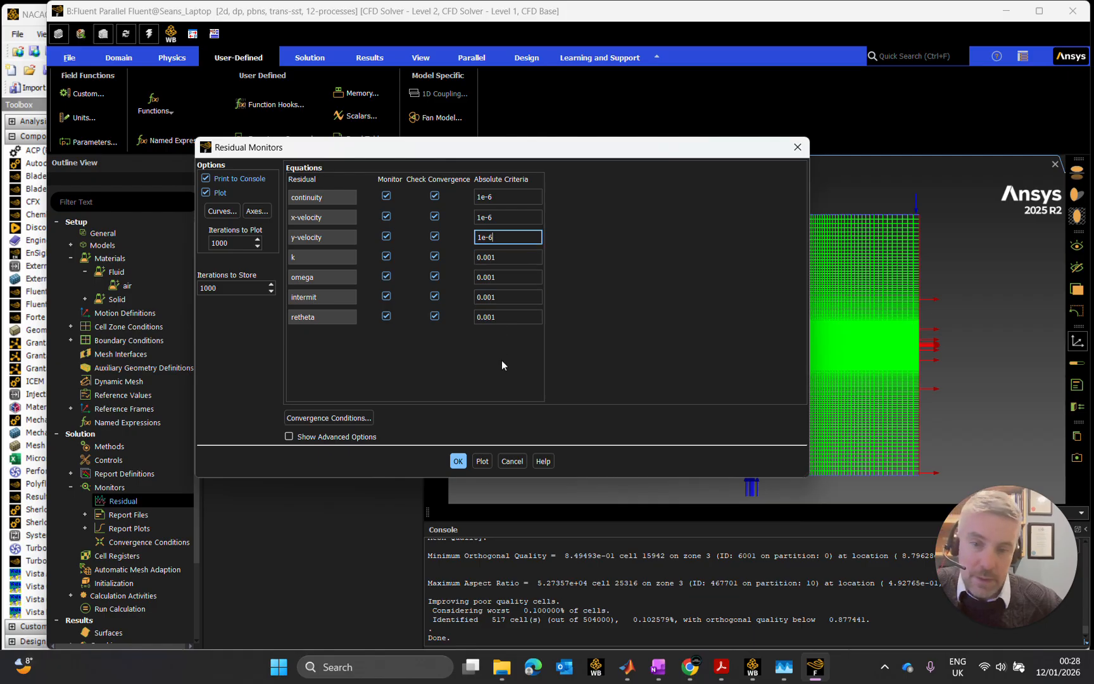
- Set the absolute convergence criteria of the k, omega, intermit and retheta residuals to 1e-4
{"action": "key", "text": "Tab"}
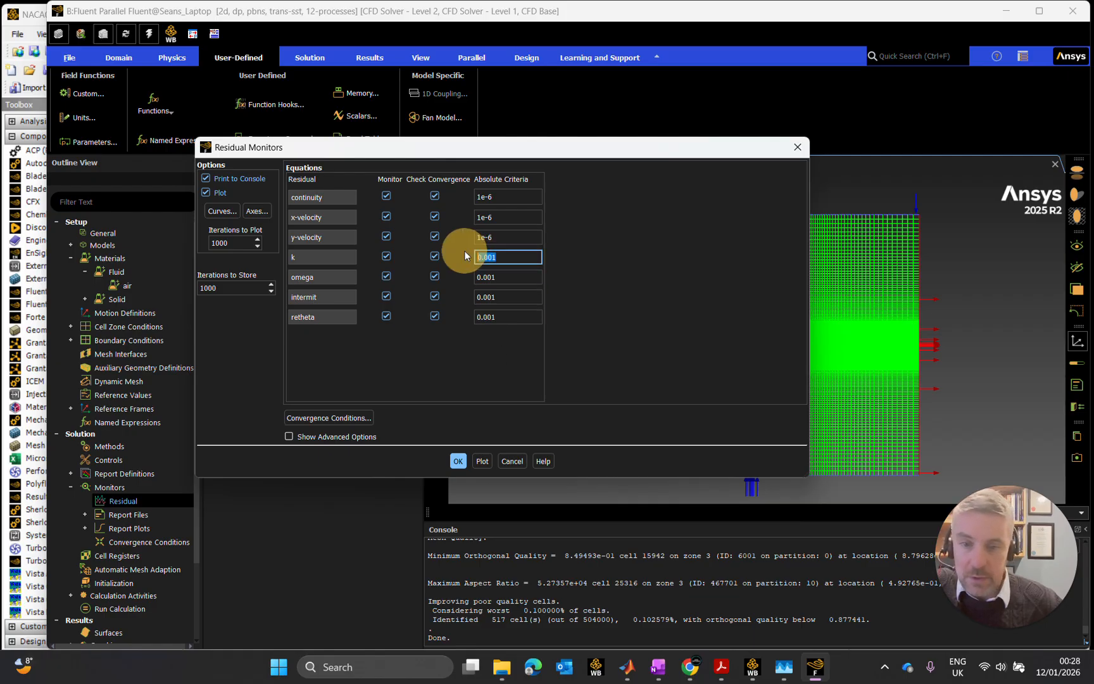
{"action": "type", "text": "1e-6"}
{"action": "key", "text": "BackSpace"}
{"action": "type", "text": "4"}
{"action": "left_click_drag", "start_coordinate": [501, 257], "coordinate": [458, 255]}
{"action": "key", "text": "ctrl+c"}
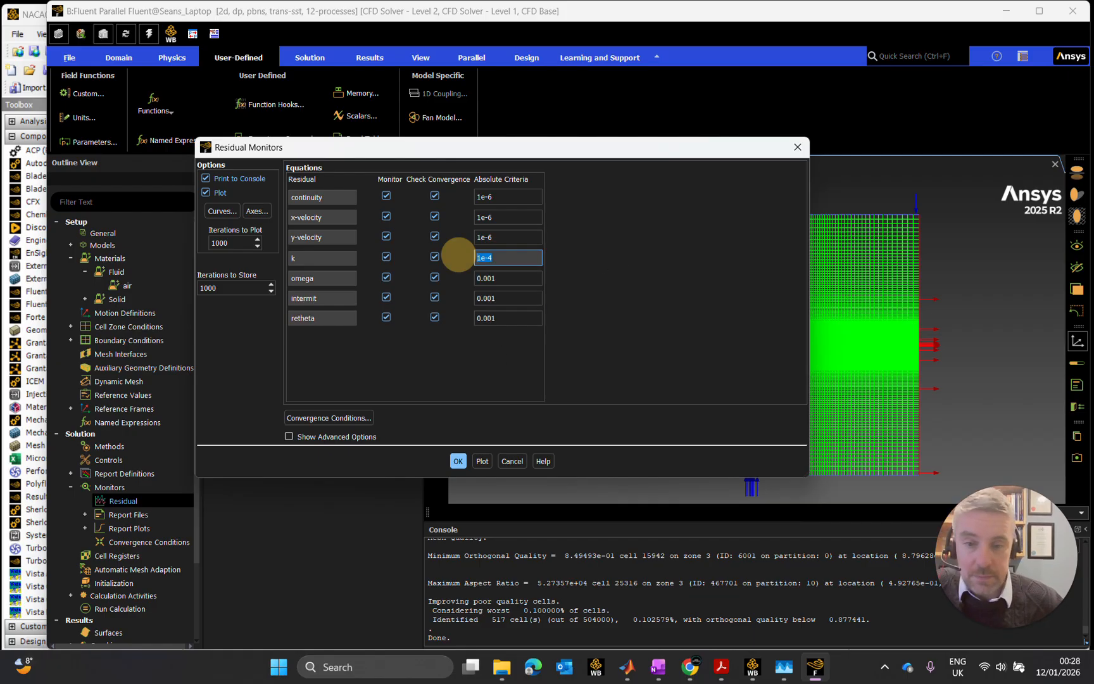
{"action": "key", "text": "Tab"}
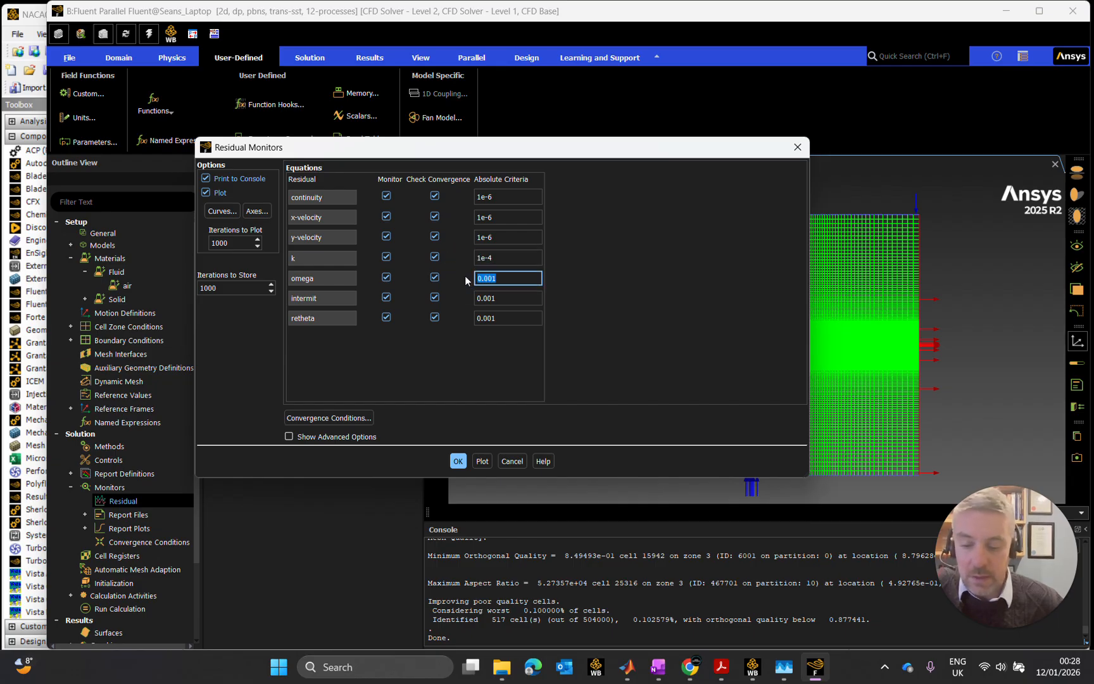
{"action": "key", "text": "ctrl+v"}
{"action": "left_click_drag", "start_coordinate": [500, 297], "coordinate": [445, 290]}
{"action": "key", "text": "ctrl+v"}
{"action": "left_click_drag", "start_coordinate": [509, 318], "coordinate": [454, 315]}
{"action": "left_click", "coordinate": [502, 380]}
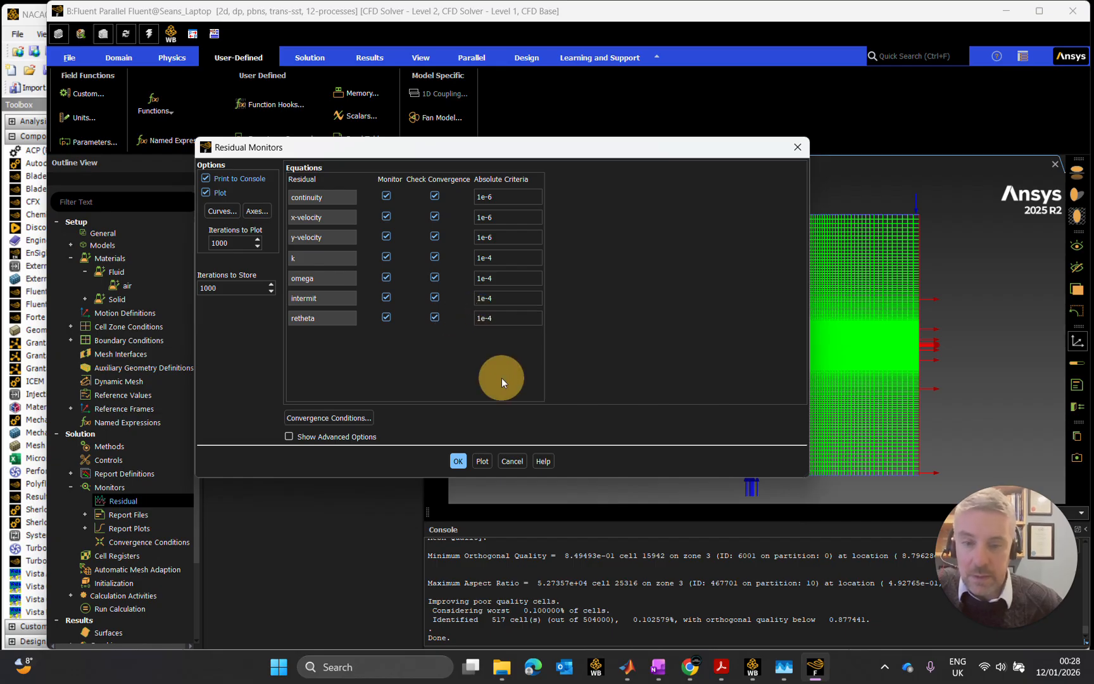
{"action": "left_click", "coordinate": [506, 319]}
{"action": "left_click", "coordinate": [503, 341]}
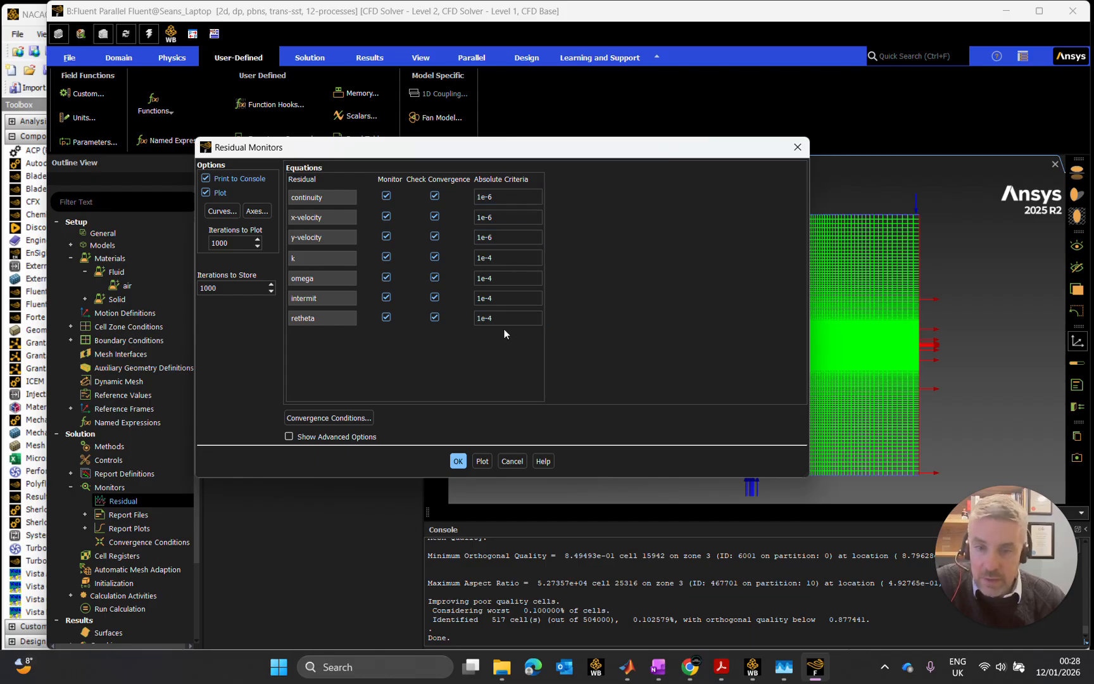
- Open the convergence conditions from the residual monitors and add a condition named converge_lift
{"action": "left_click", "coordinate": [326, 417]}
{"action": "left_click_drag", "start_coordinate": [342, 347], "coordinate": [387, 162]}
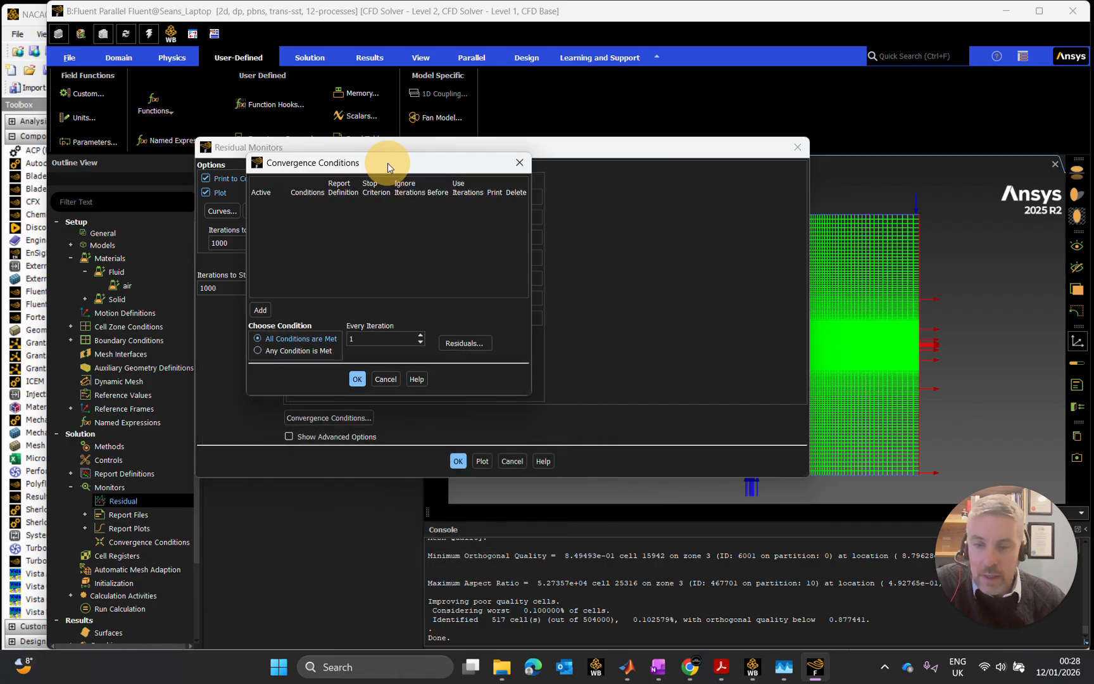
{"action": "left_click_drag", "start_coordinate": [524, 396], "coordinate": [782, 436]}
{"action": "left_click_drag", "start_coordinate": [605, 166], "coordinate": [598, 163]}
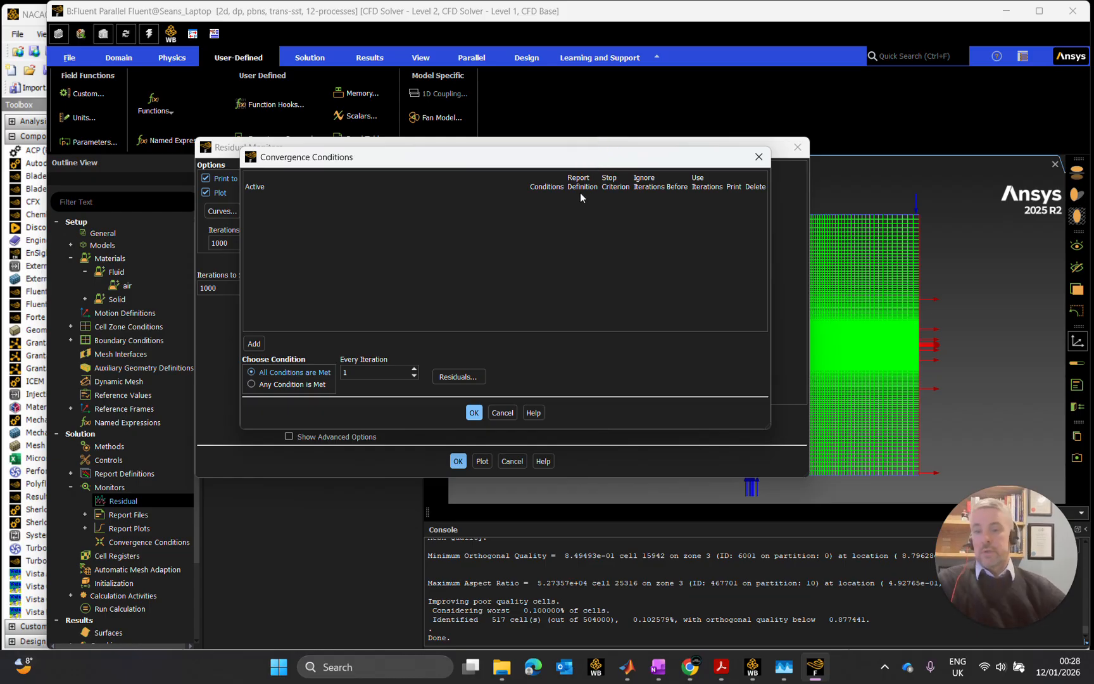
{"action": "left_click", "coordinate": [255, 343]}
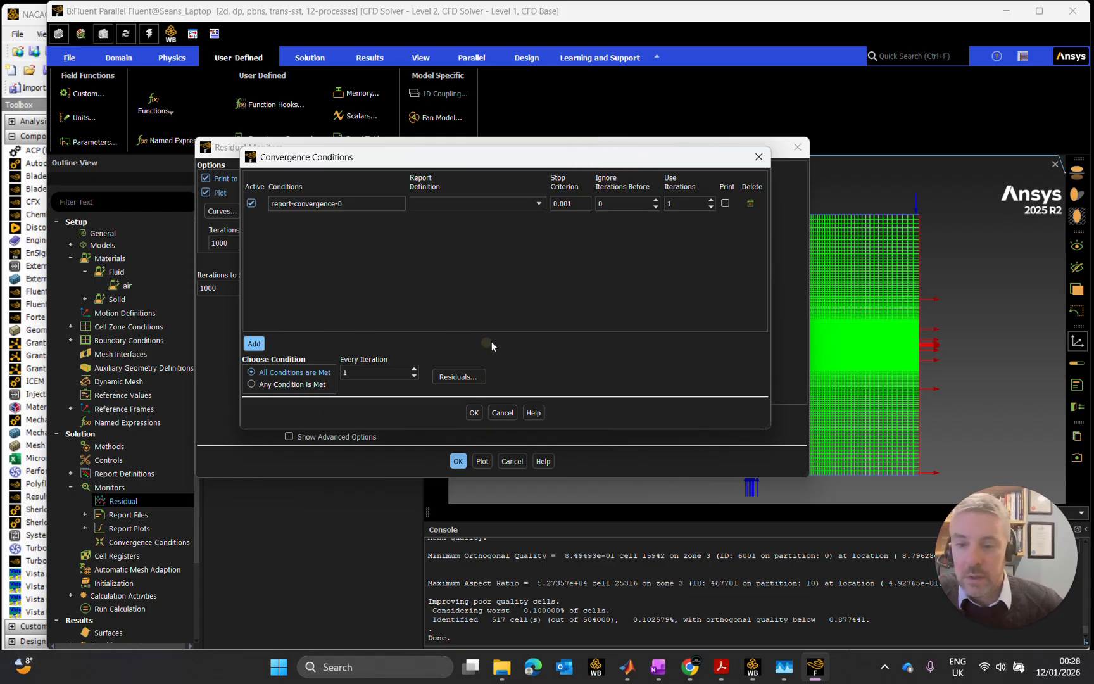
{"action": "left_click_drag", "start_coordinate": [367, 204], "coordinate": [271, 204]}
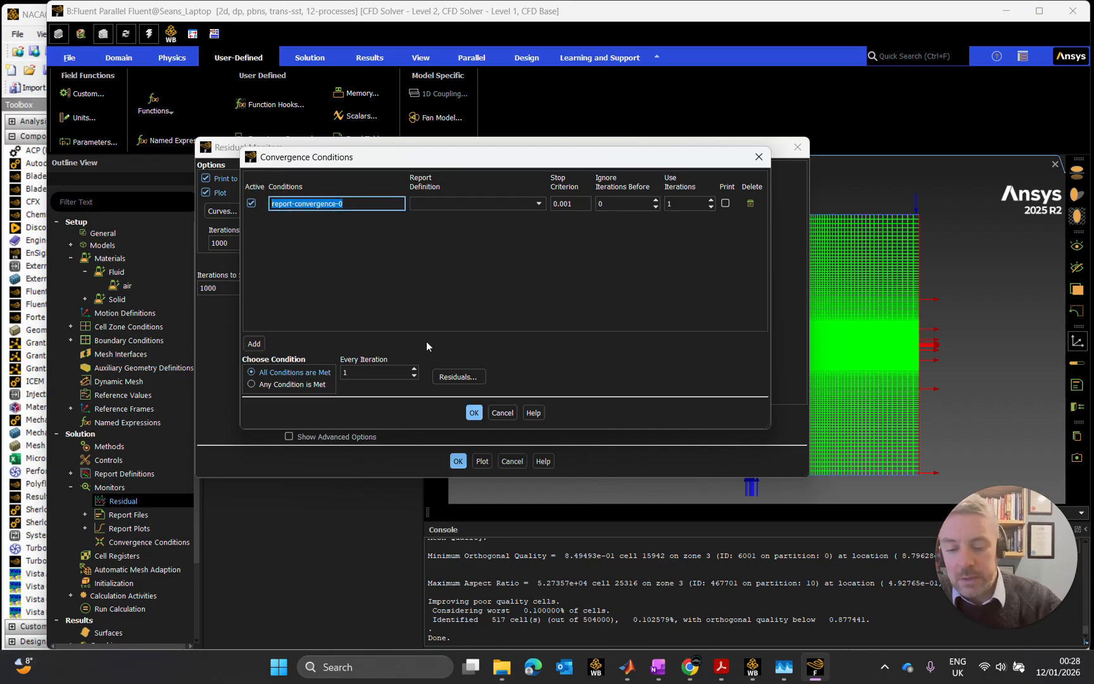
{"action": "key", "text": "BackSpace"}
{"action": "type", "text": "converge"}
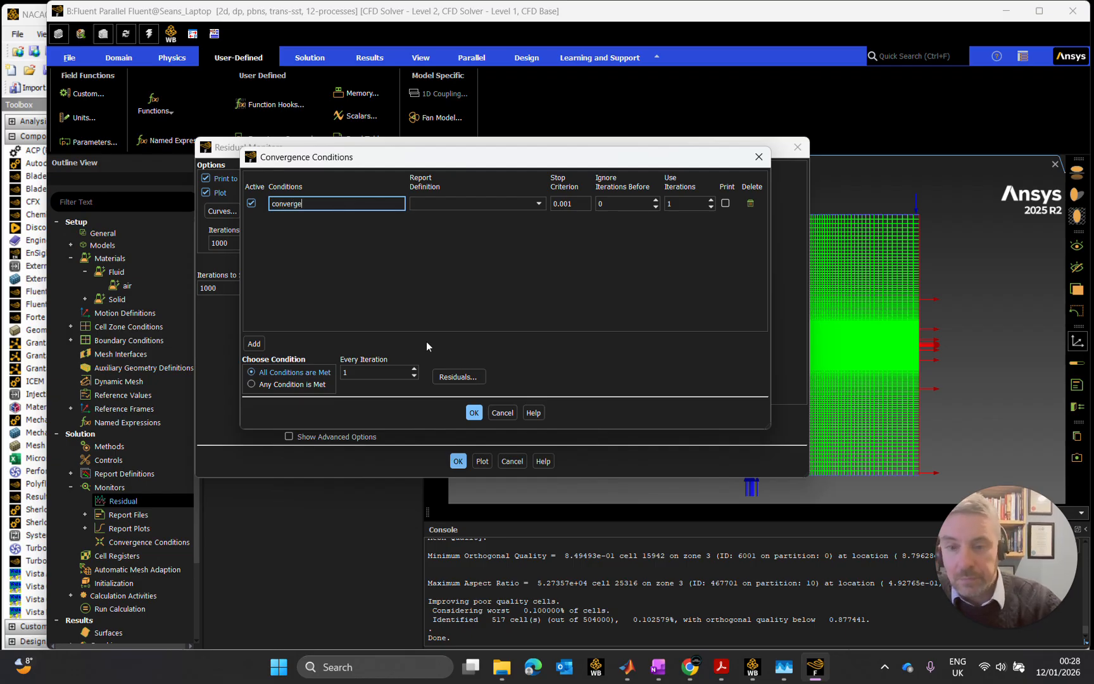
{"action": "type", "text": "_lift"}
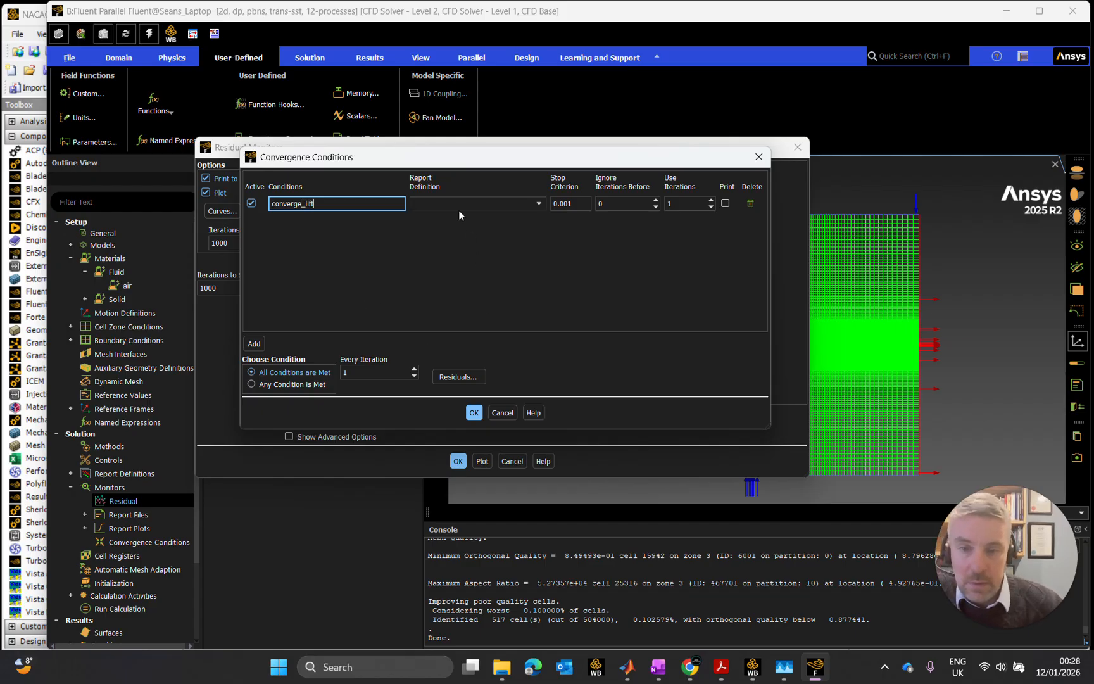
- Assign the lift_coeff report definition to the converge_lift condition and set its stop criterion to 1e-6
{"action": "left_click", "coordinate": [458, 205]}
{"action": "left_click", "coordinate": [458, 213]}
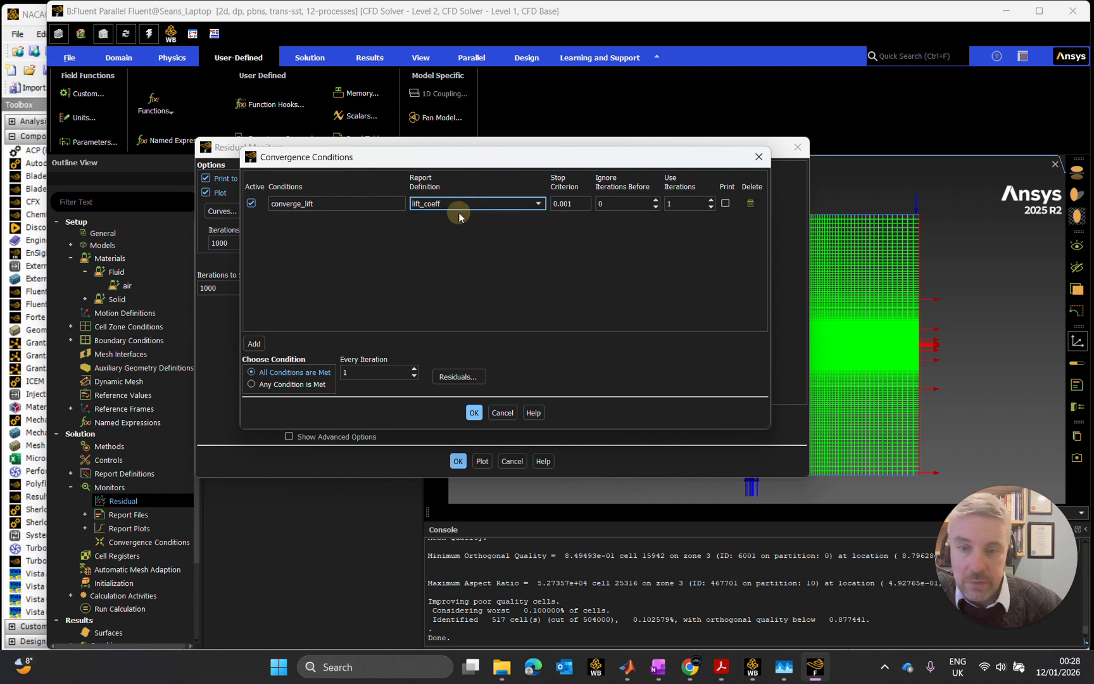
{"action": "key", "text": "Tab"}
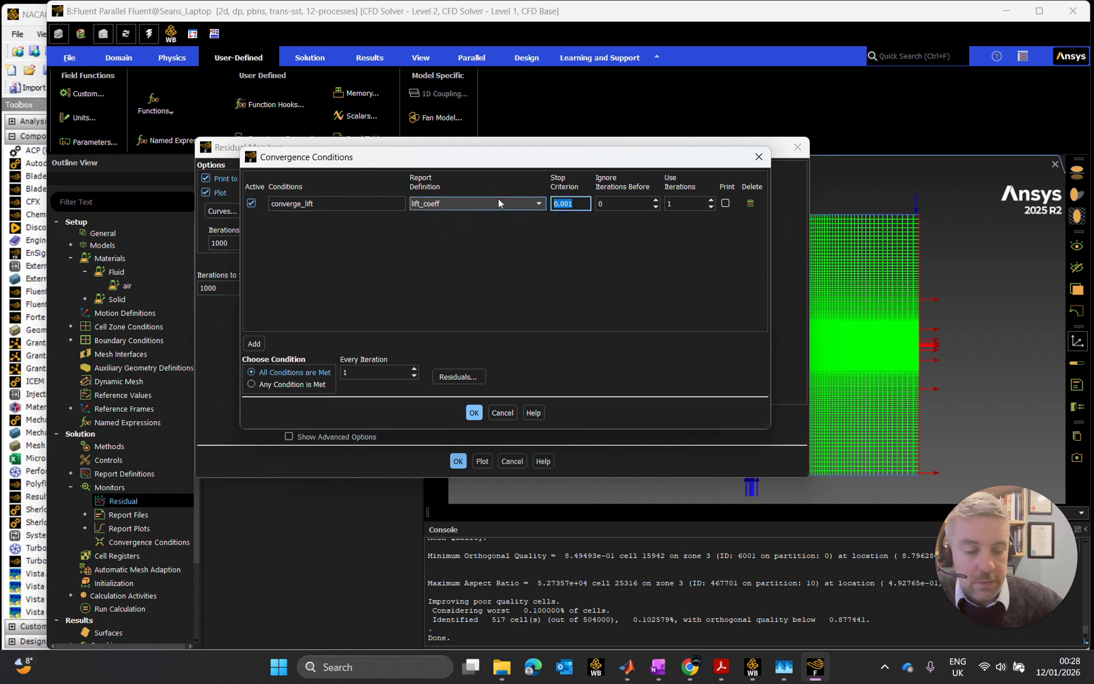
{"action": "type", "text": "1e-6"}
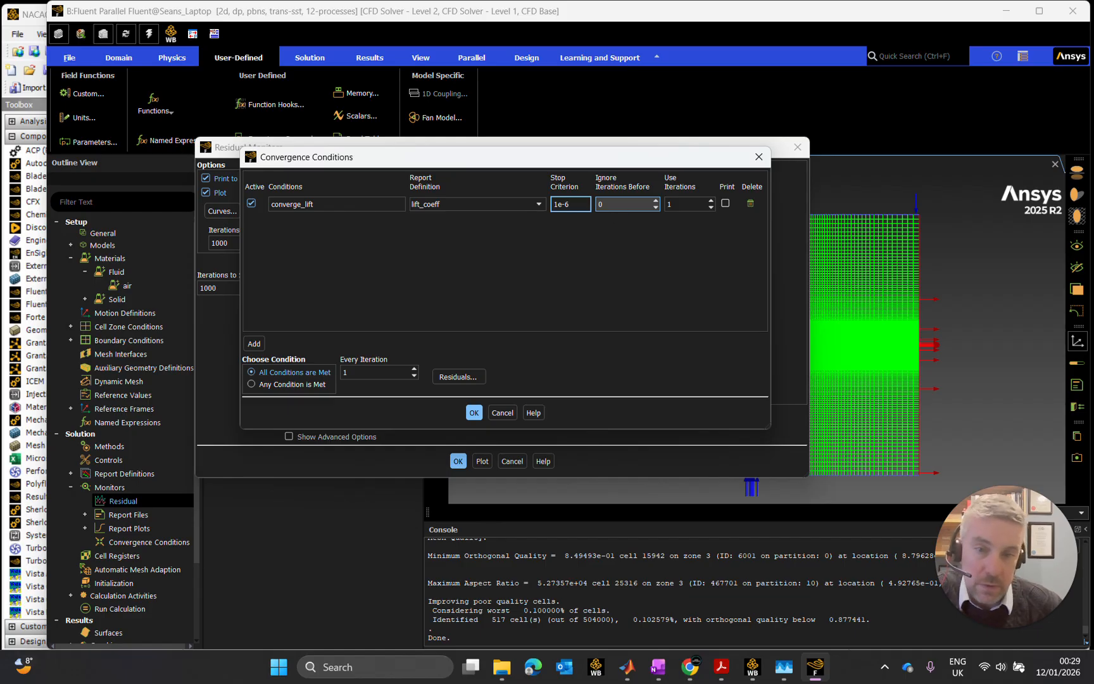
- Make the converge_lift condition ignore the iterations before 6
{"action": "key", "text": "Tab"}
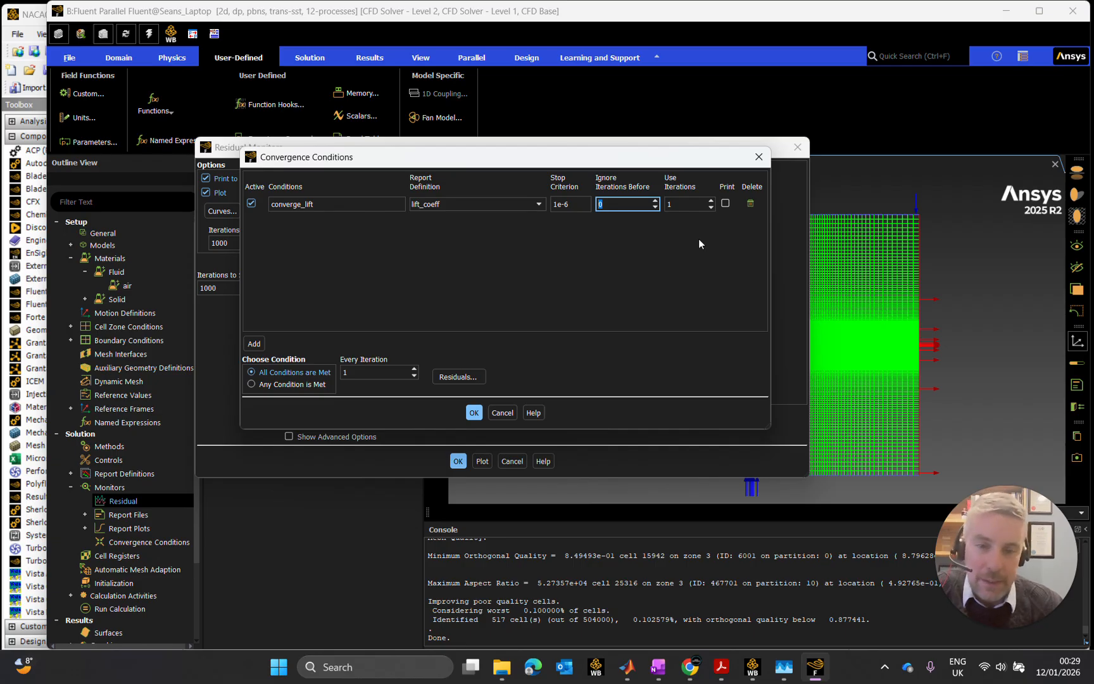
{"action": "type", "text": "12"}
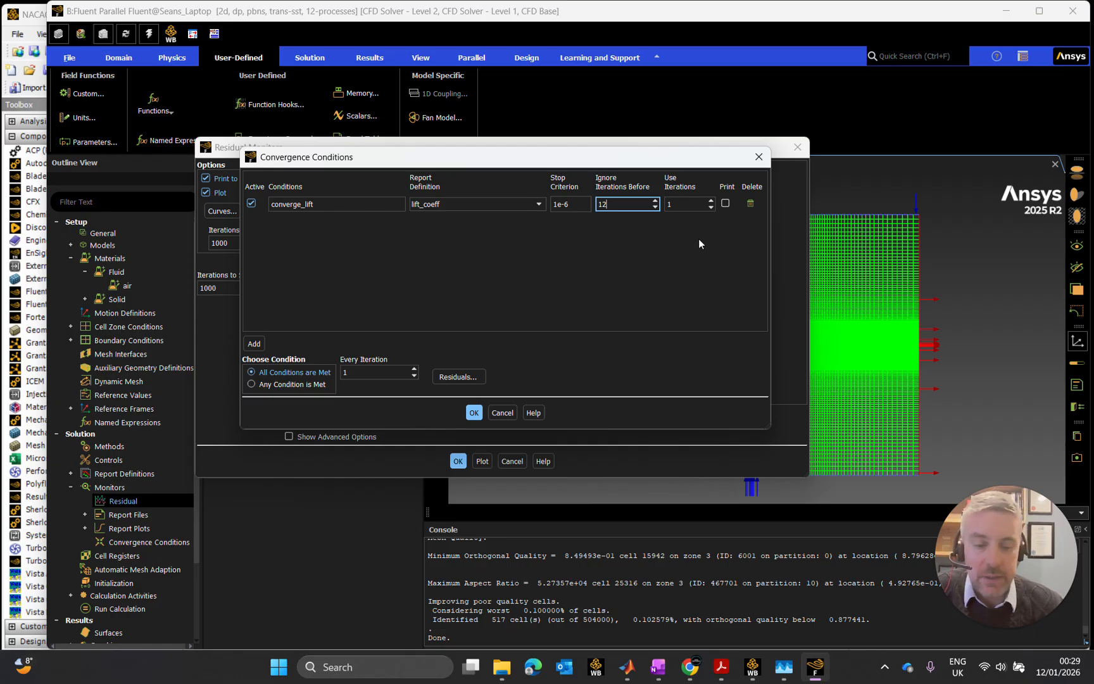
{"action": "key", "text": "BackSpace"}
{"action": "key", "text": "BackSpace"}
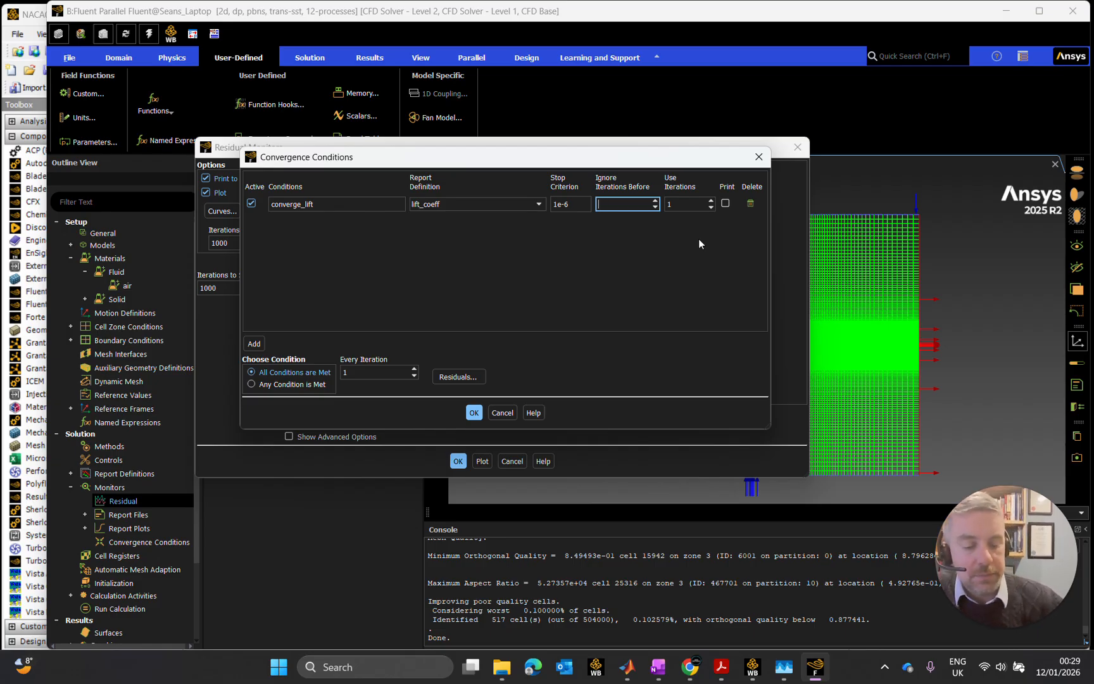
{"action": "type", "text": "6"}
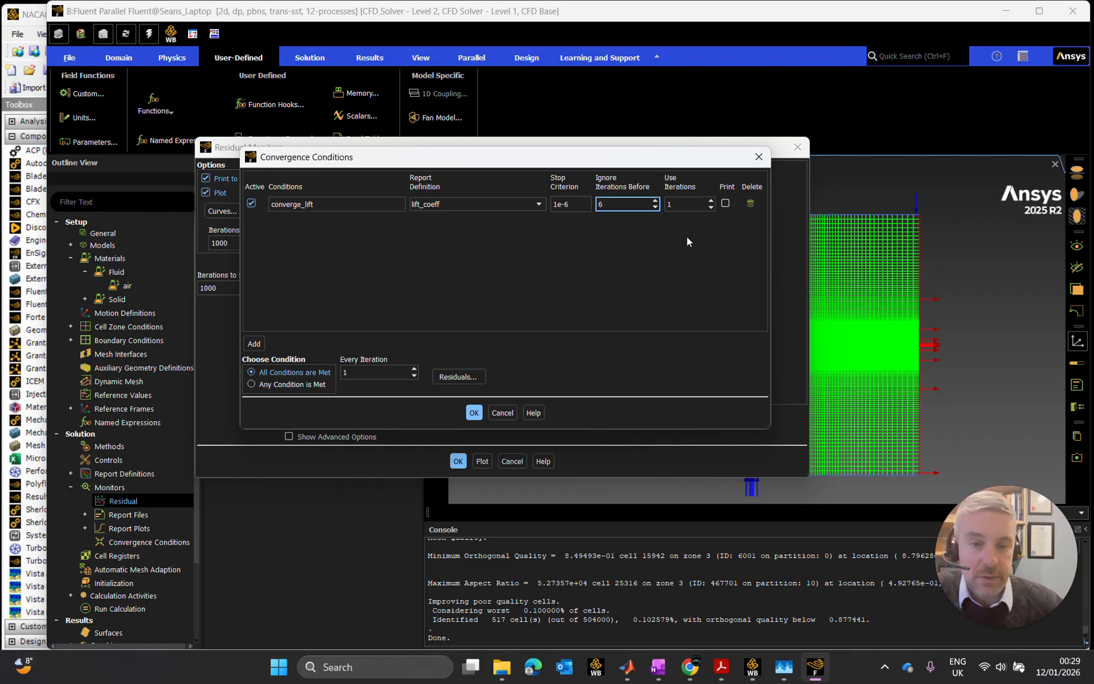
{"action": "left_click", "coordinate": [685, 239]}
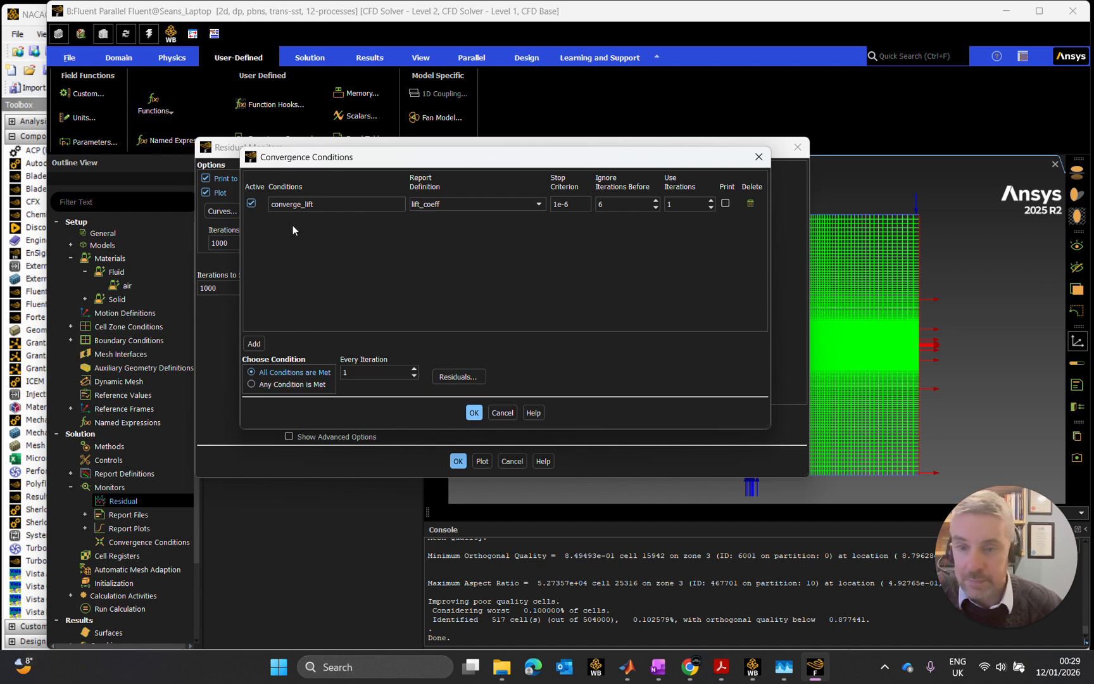
- Add a second convergence condition and name it converge_drag
{"action": "left_click", "coordinate": [253, 343]}
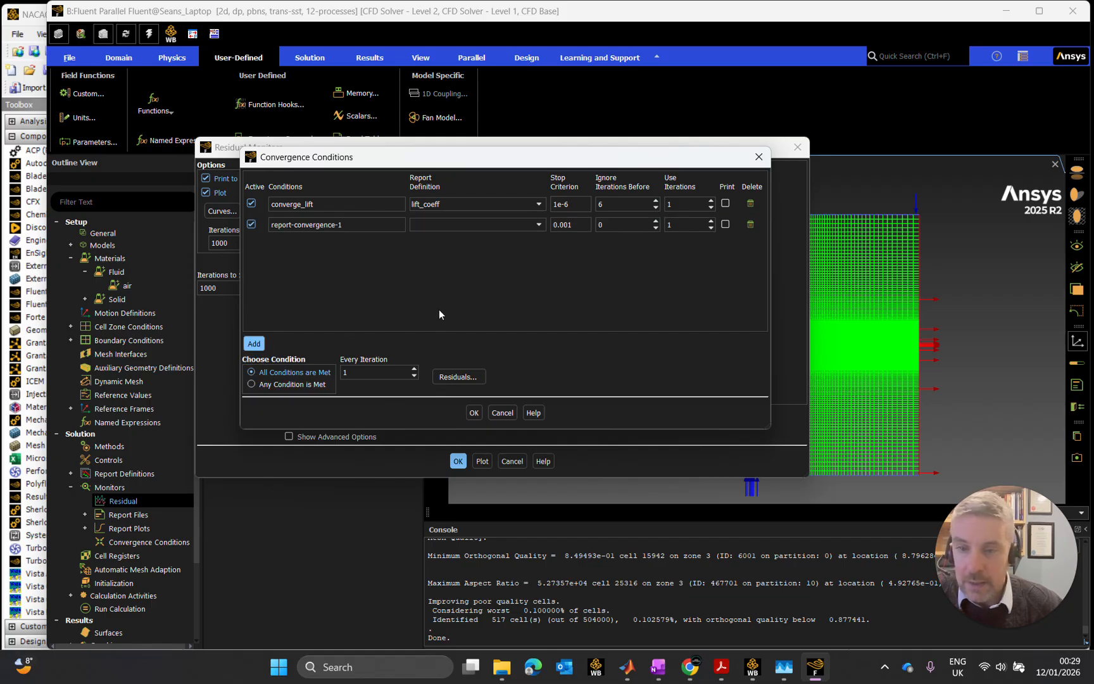
{"action": "triple_click", "coordinate": [336, 225]}
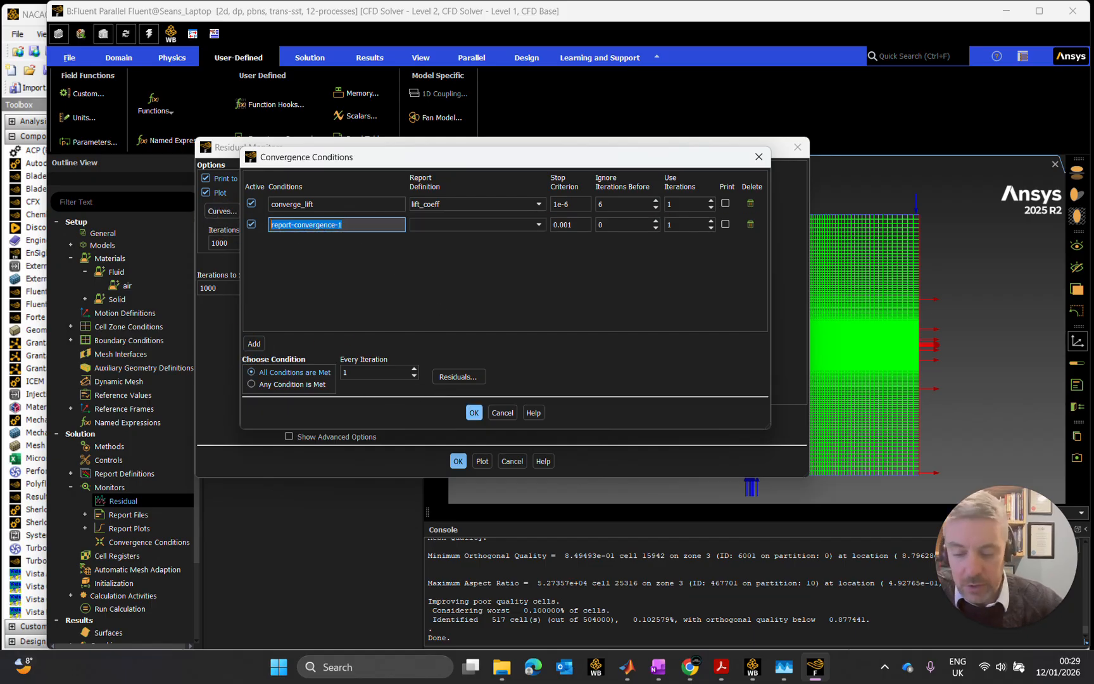
{"action": "type", "text": "converge"}
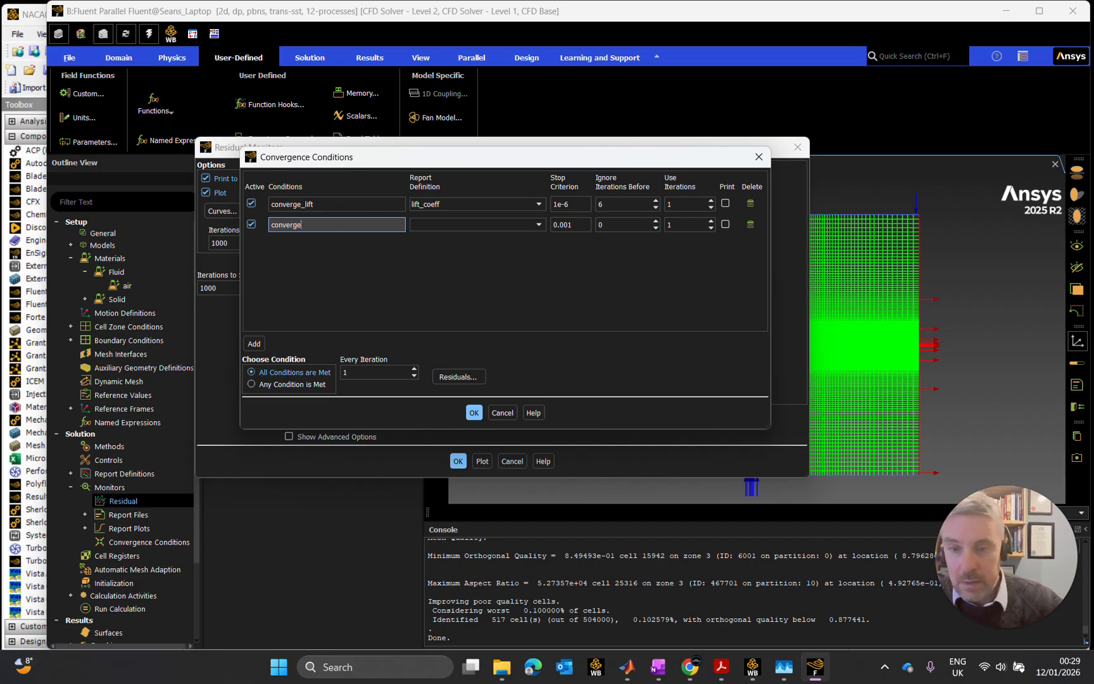
{"action": "type", "text": "_drag"}
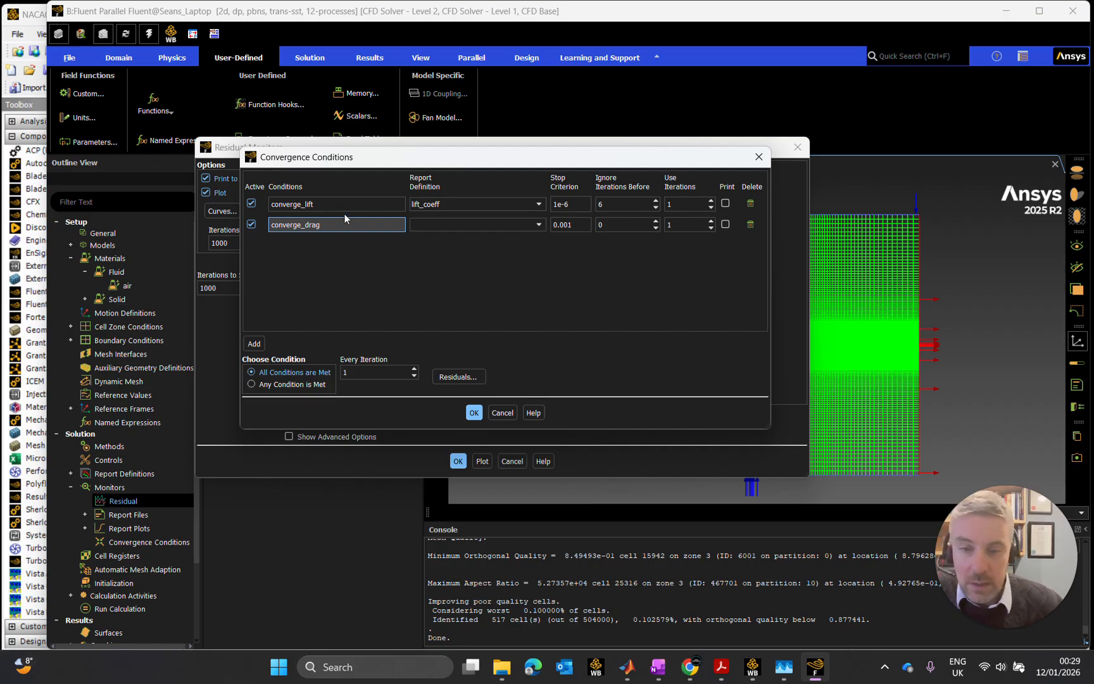
- Assign the drag_coeff report definition to the converge_drag condition and set its stop criterion to 1e-6
{"action": "left_click", "coordinate": [435, 223]}
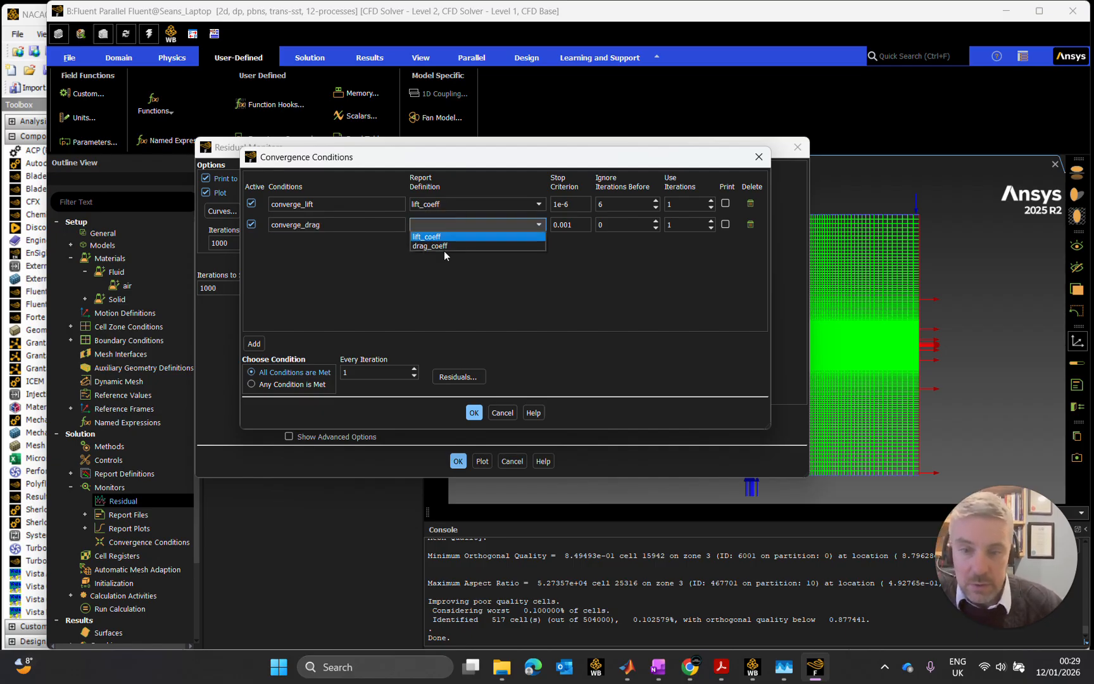
{"action": "left_click", "coordinate": [442, 247]}
{"action": "key", "text": "Tab"}
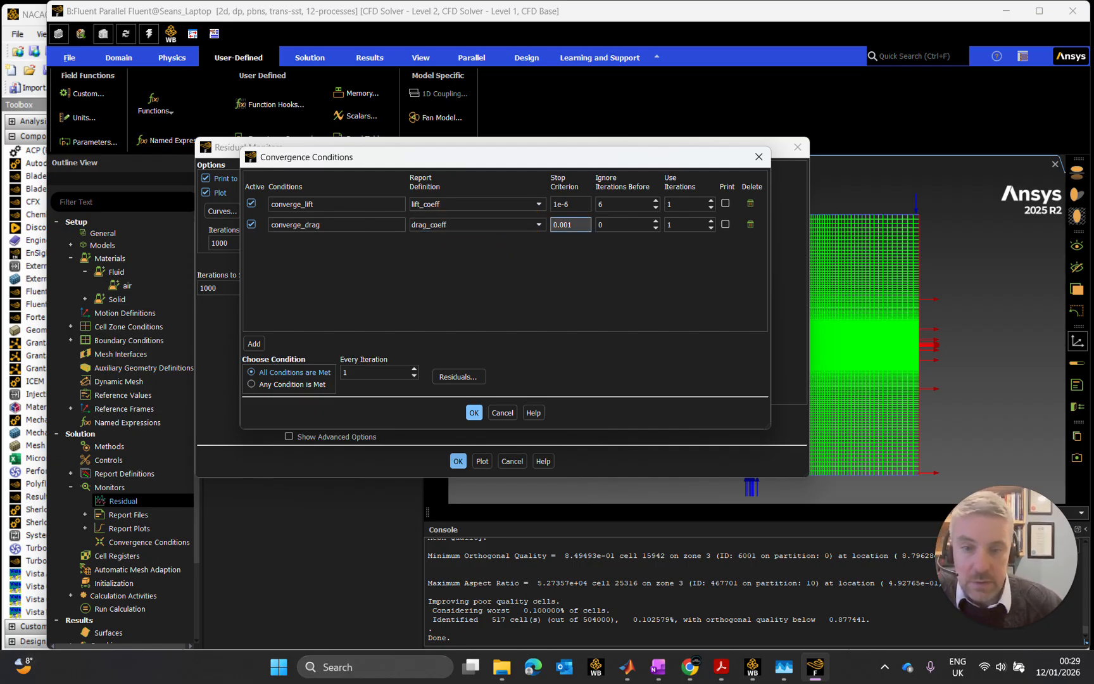
{"action": "type", "text": "1e-6"}
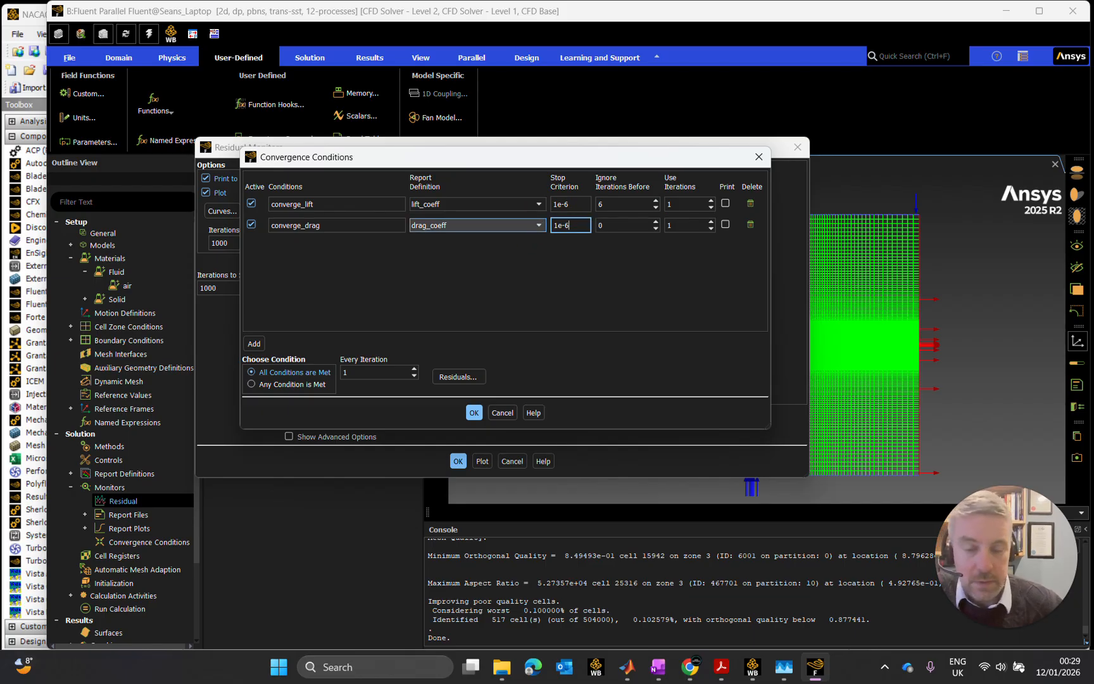
- Make the converge_drag condition ignore the iterations before 6, and accept the convergence conditions and residual monitor settings
{"action": "left_click", "coordinate": [598, 226]}
{"action": "type", "text": "6"}
{"action": "left_click", "coordinate": [501, 335]}
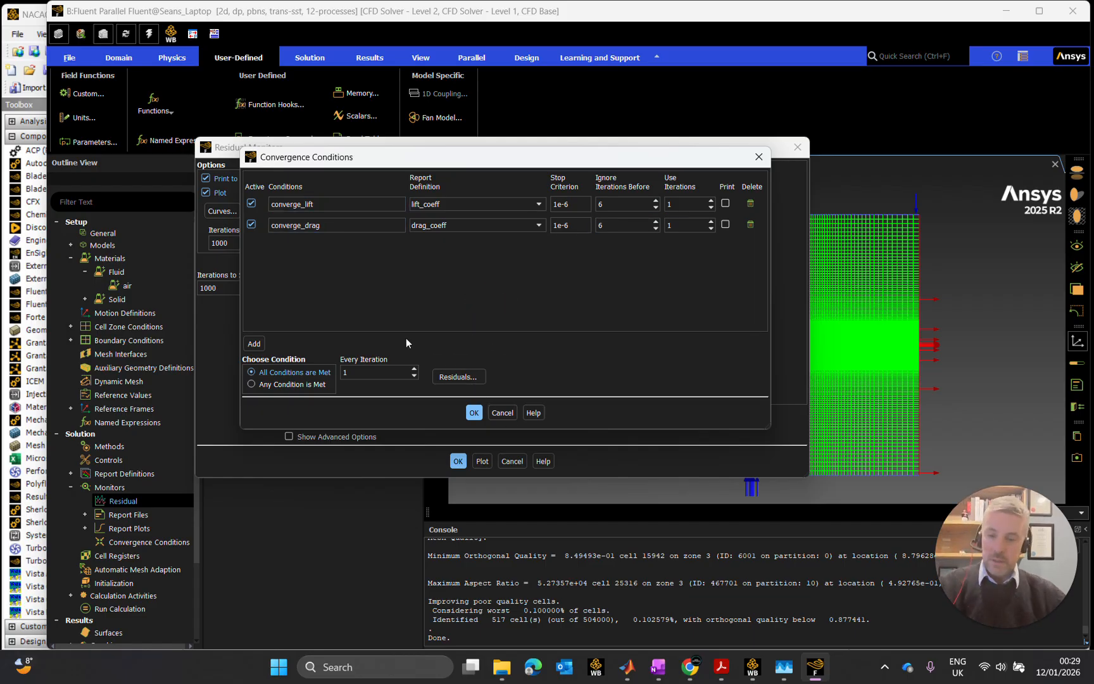
{"action": "mouse_move", "coordinate": [347, 158]}
{"action": "left_mouse_down"}
{"action": "mouse_move", "coordinate": [339, 170]}
{"action": "mouse_move", "coordinate": [494, 296]}
{"action": "mouse_move", "coordinate": [455, 172]}
{"action": "mouse_move", "coordinate": [418, 158]}
{"action": "mouse_move", "coordinate": [337, 179]}
{"action": "mouse_move", "coordinate": [366, 156]}
{"action": "left_mouse_up"}
{"action": "left_click", "coordinate": [492, 408]}
{"action": "left_click", "coordinate": [458, 461]}
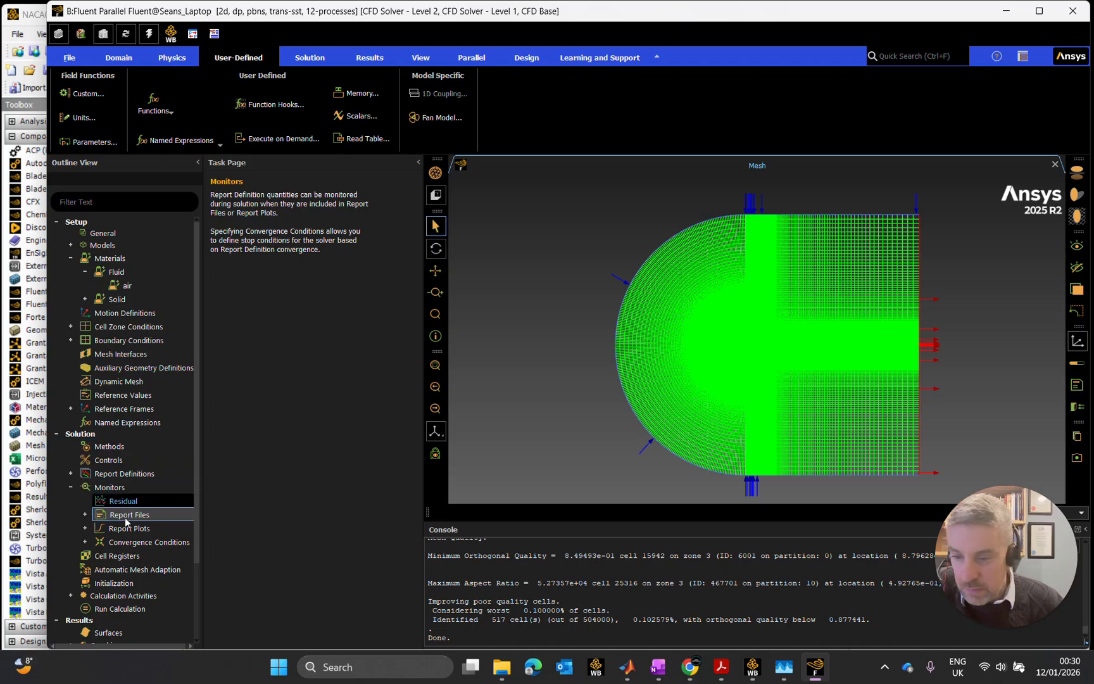
{"action": "left_click", "coordinate": [85, 514]}
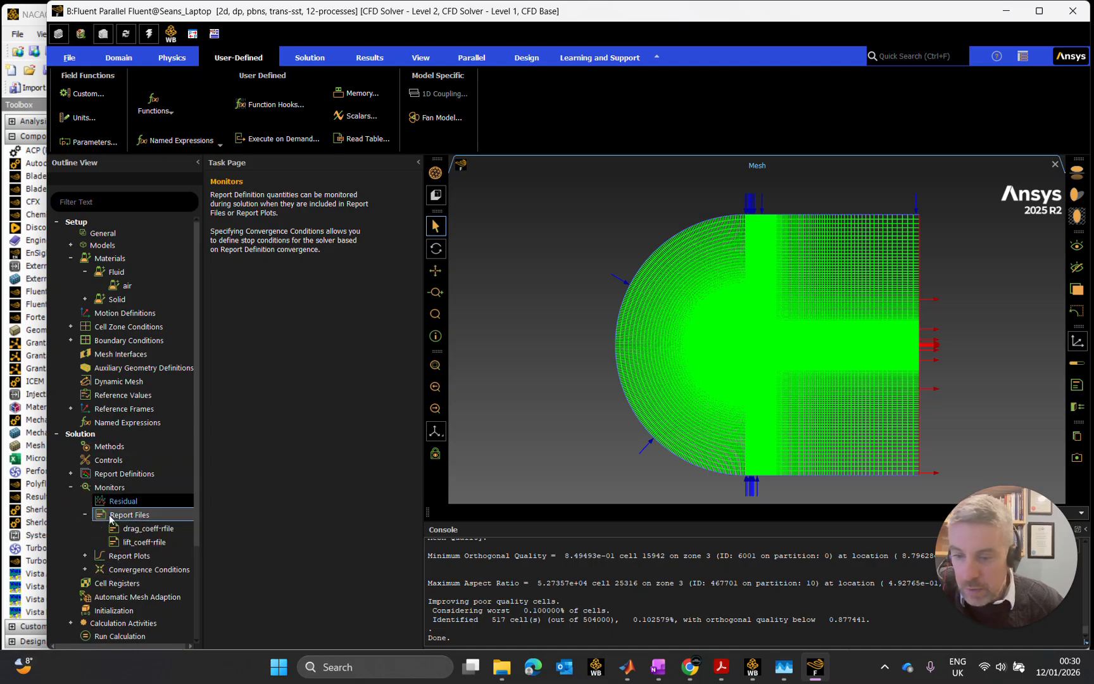
{"action": "left_click", "coordinate": [85, 514]}
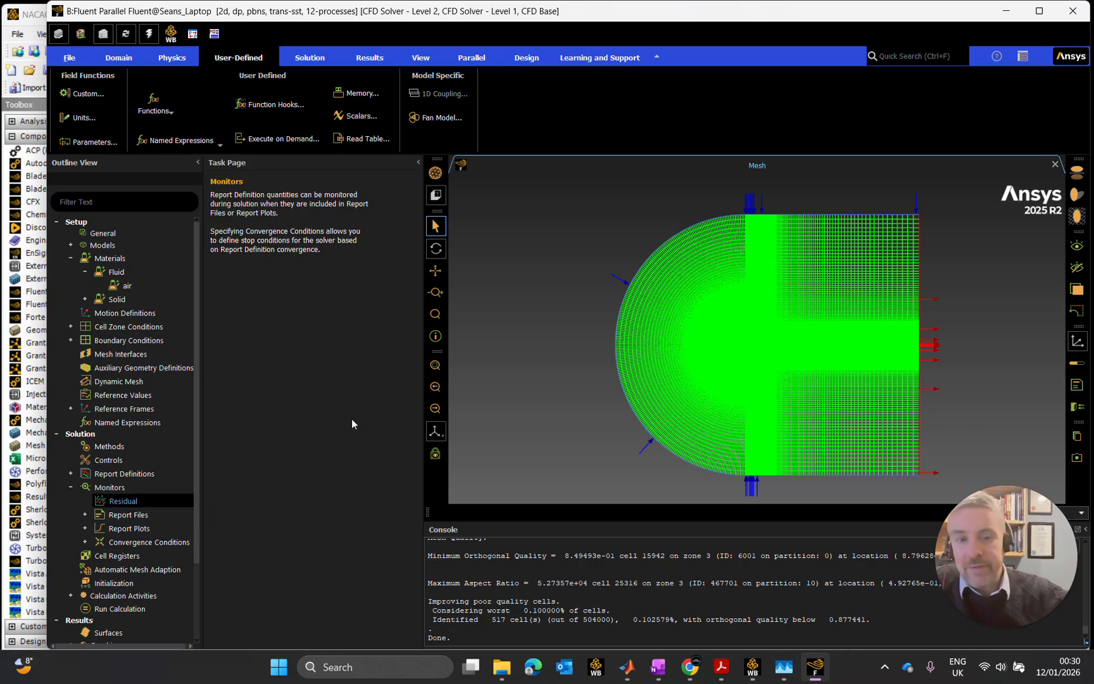
{"action": "left_click", "coordinate": [71, 487]}
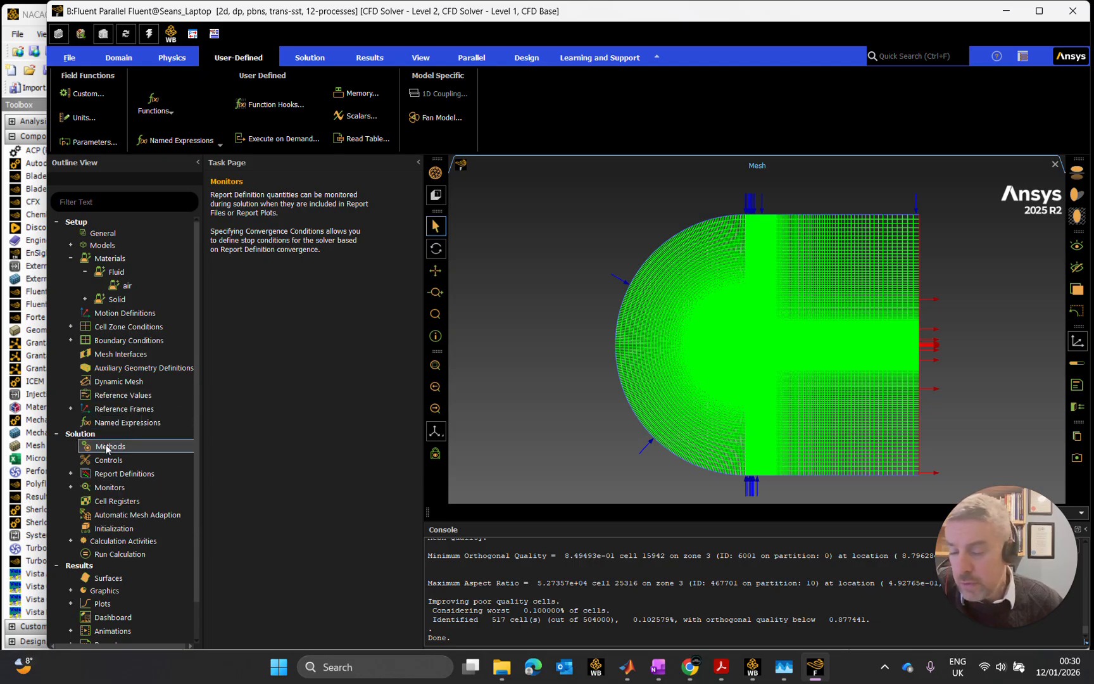
- Compute the reference values from the inlet and set the reference area to 0.025 m²
{"action": "left_click", "coordinate": [145, 395]}
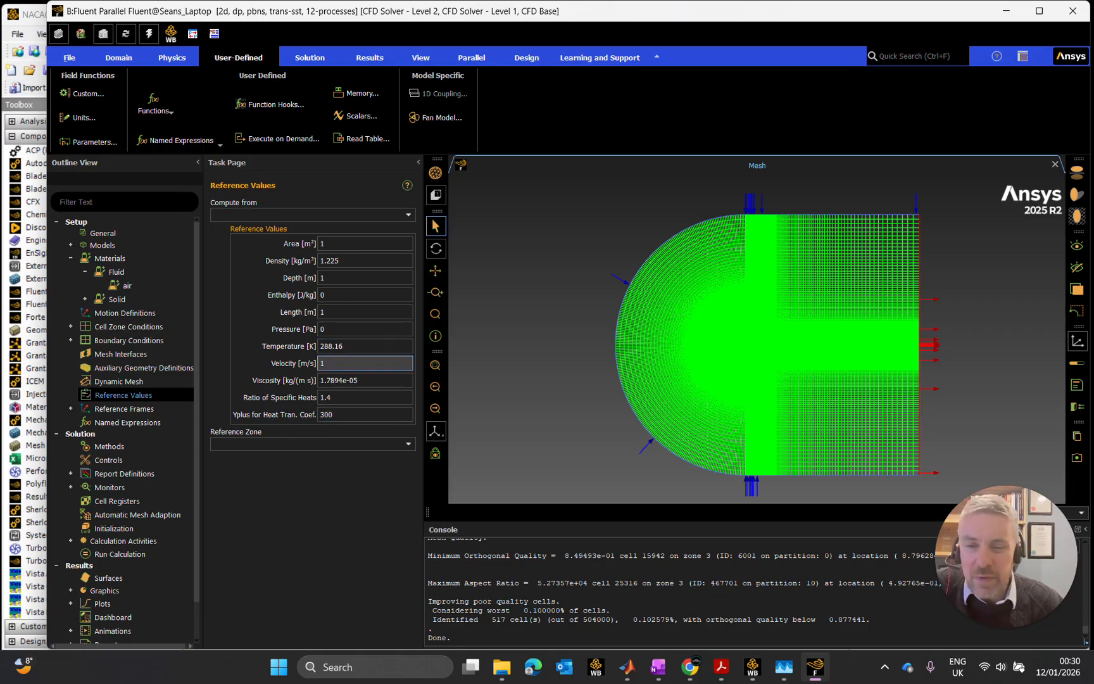
{"action": "left_click", "coordinate": [391, 216]}
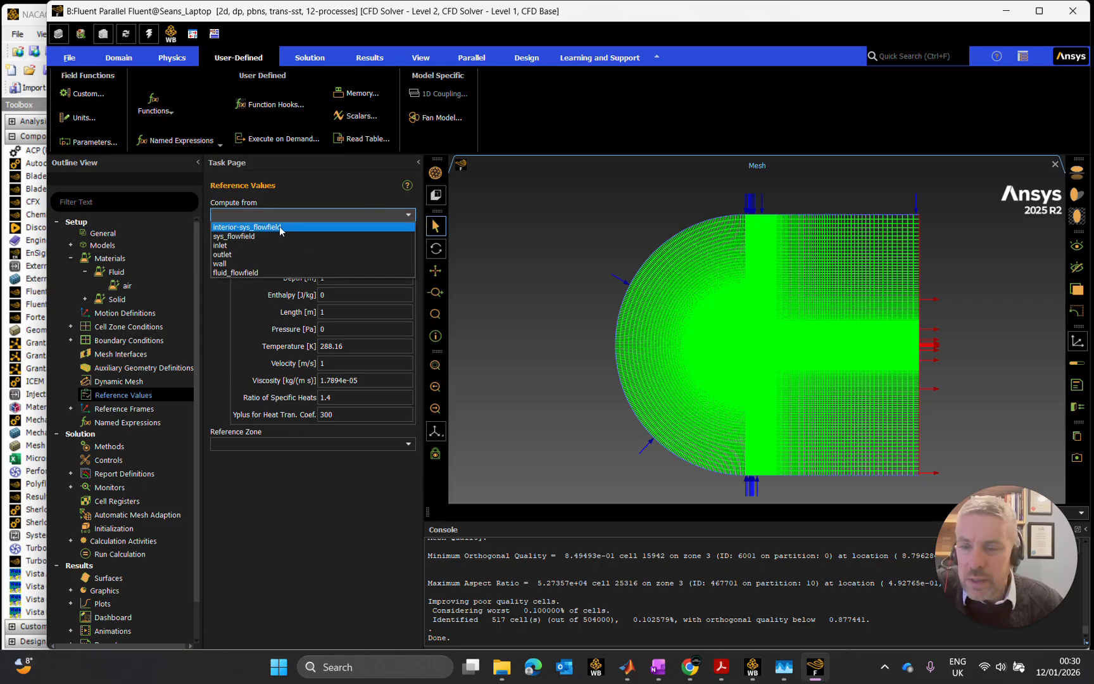
{"action": "left_click", "coordinate": [236, 250]}
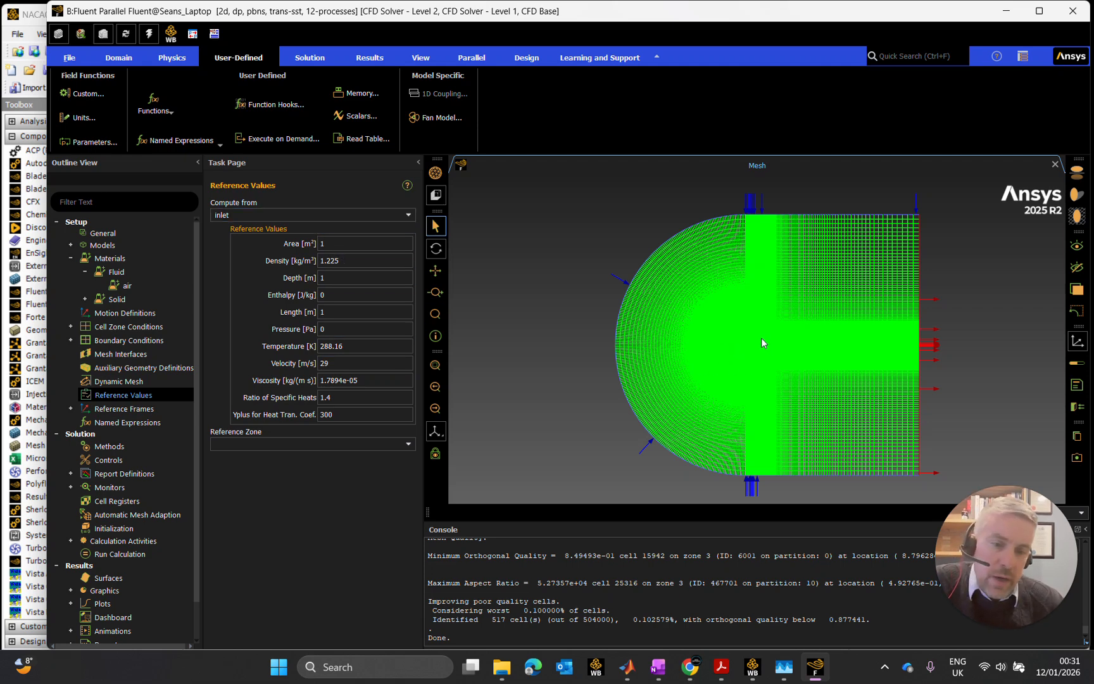
{"action": "double_click", "coordinate": [329, 244]}
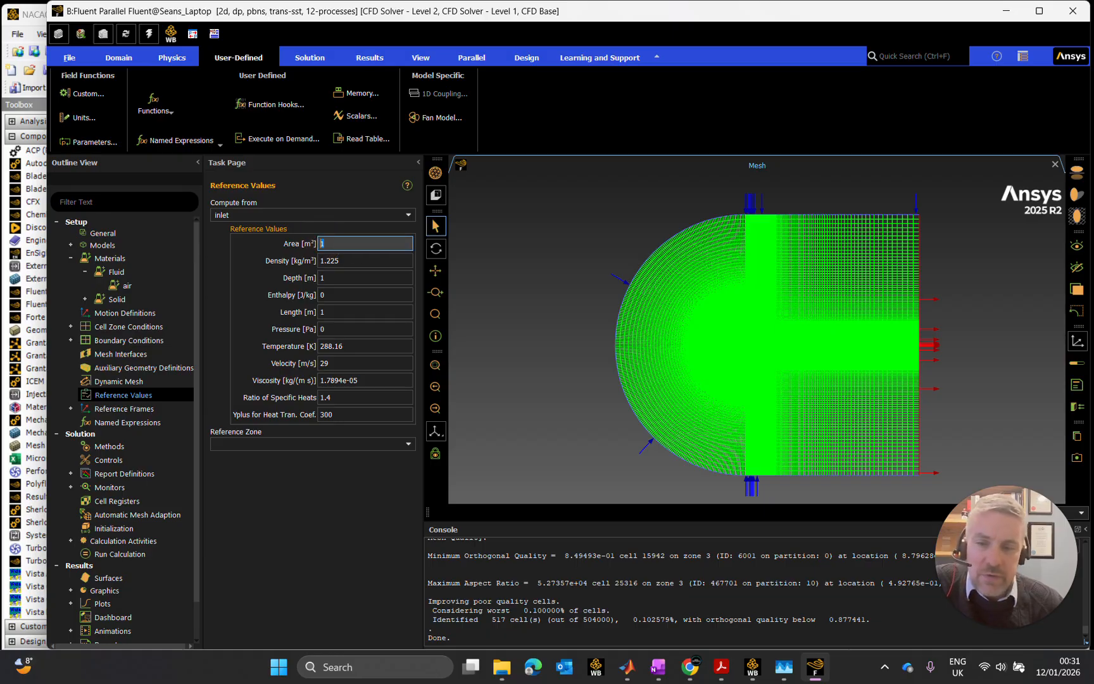
{"action": "type", "text": "0.025"}
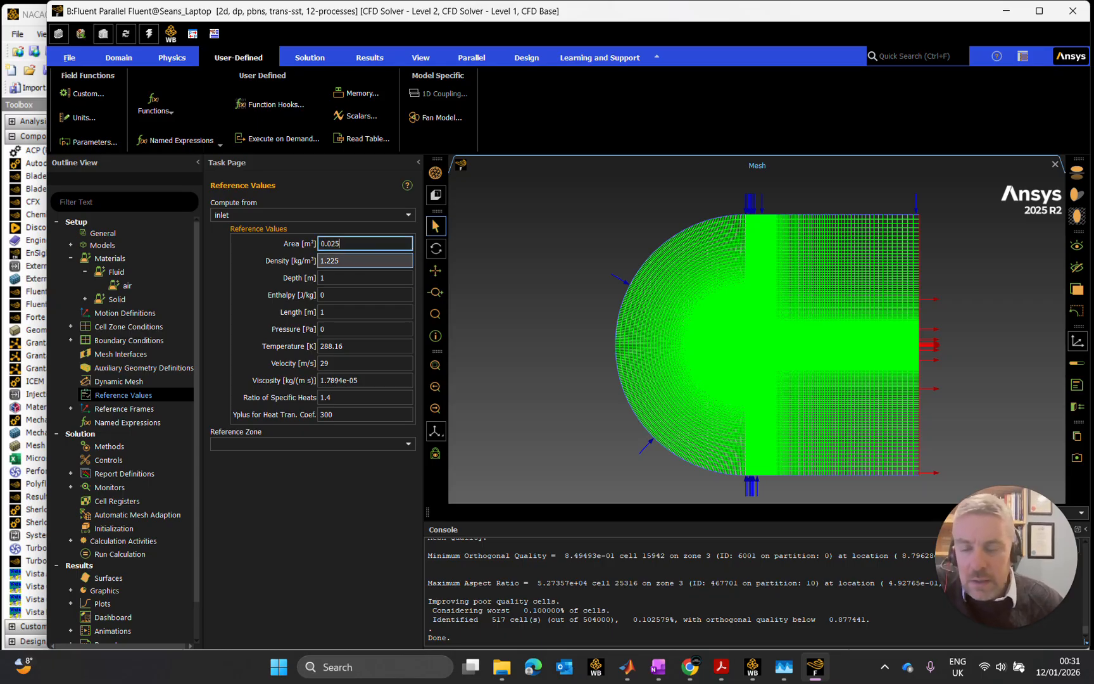
{"action": "left_click", "coordinate": [344, 279]}
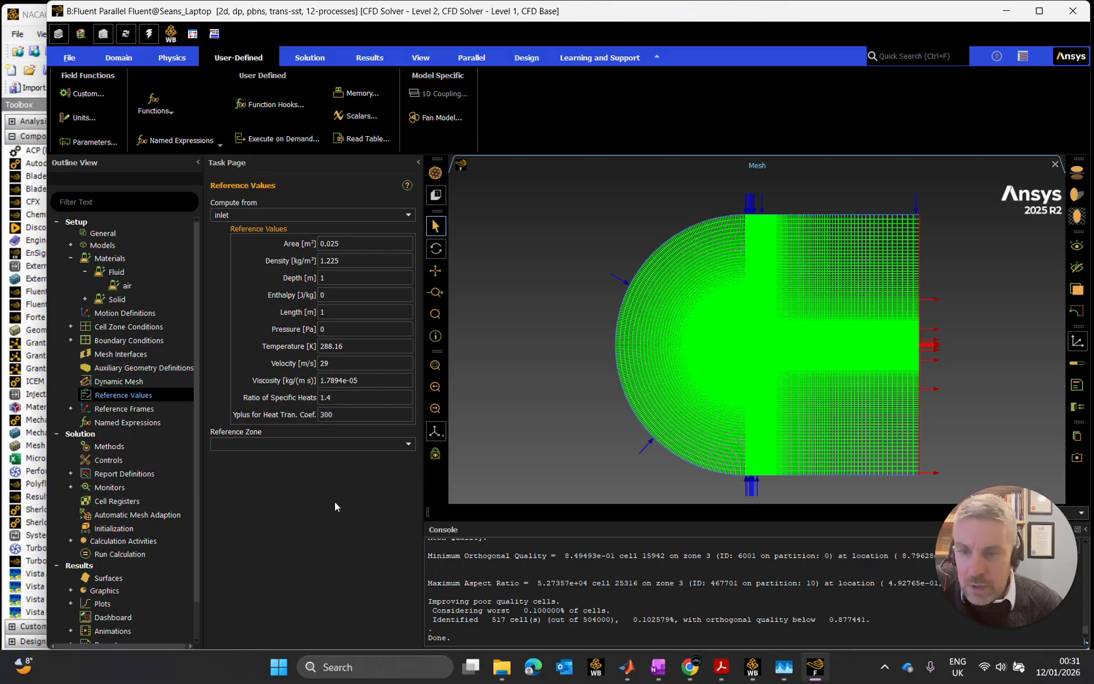
{"action": "left_click", "coordinate": [325, 466]}
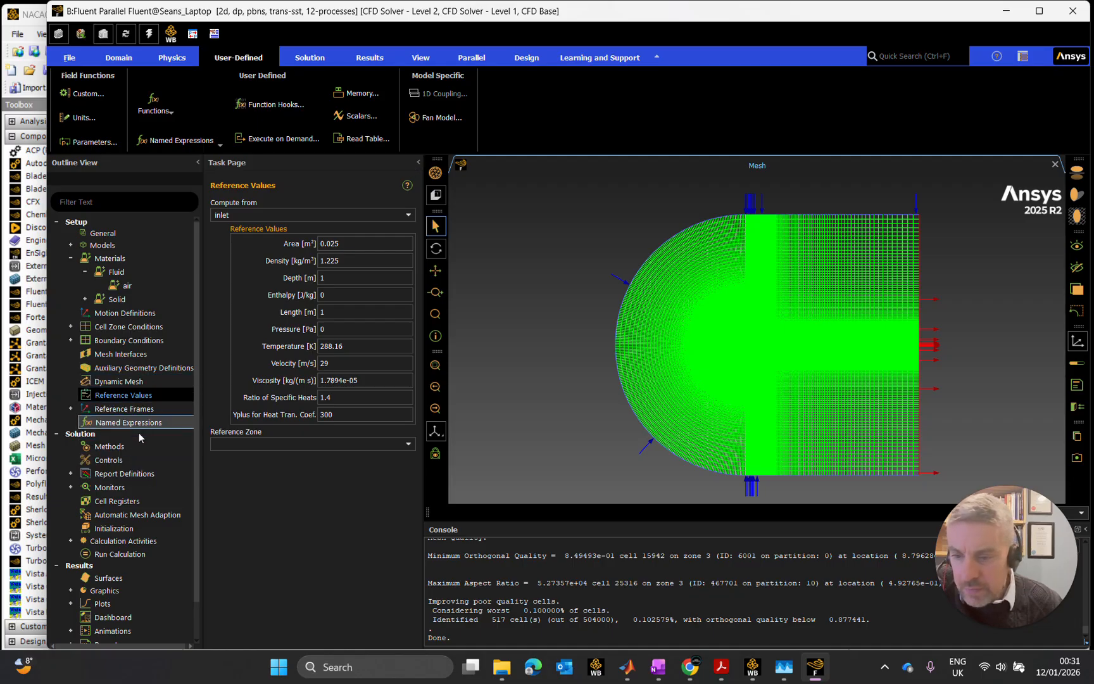
- Open the solution initialization settings
{"action": "left_click", "coordinate": [124, 529]}
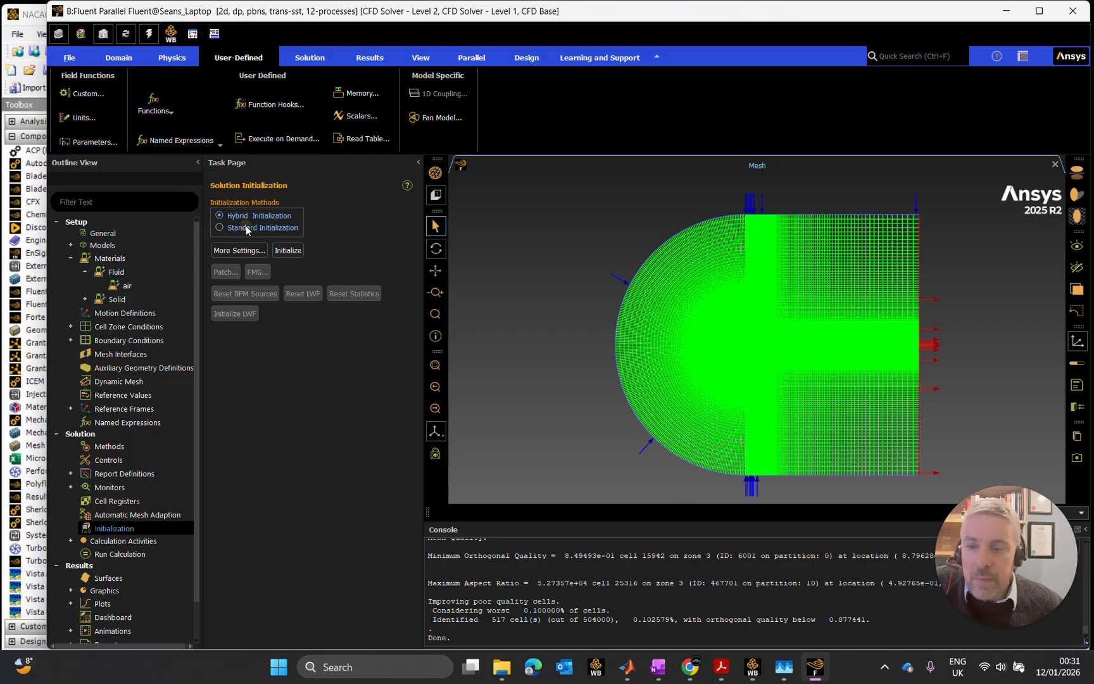
{"action": "left_click", "coordinate": [246, 228]}
{"action": "left_click", "coordinate": [258, 254]}
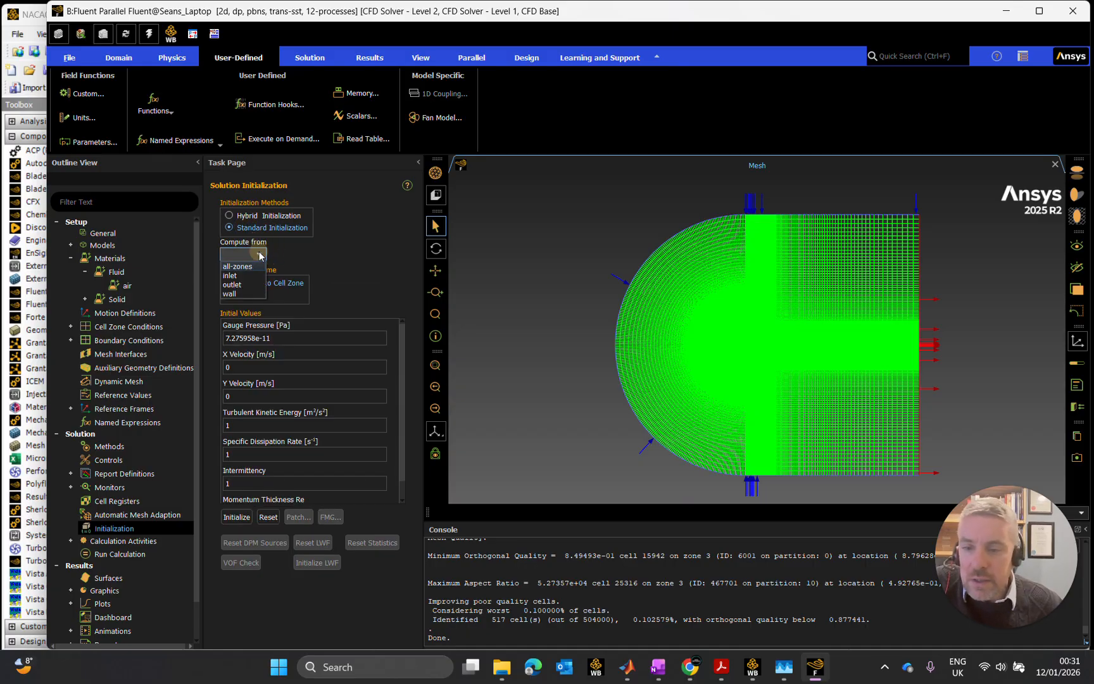
{"action": "left_click", "coordinate": [237, 276]}
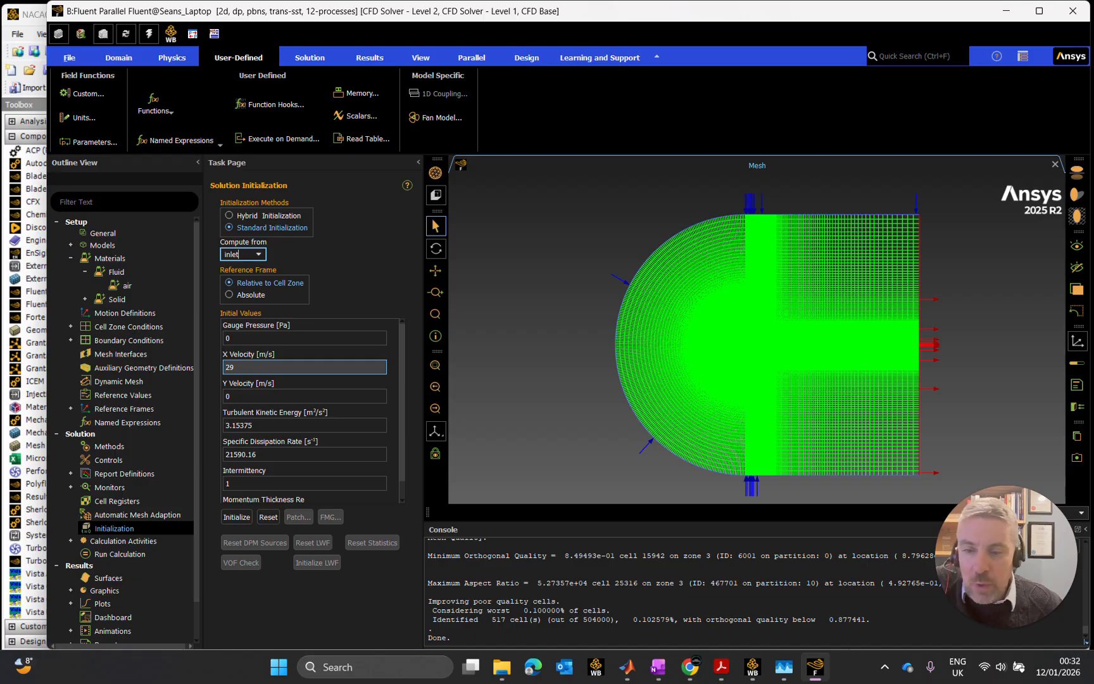
{"action": "left_click", "coordinate": [274, 215]}
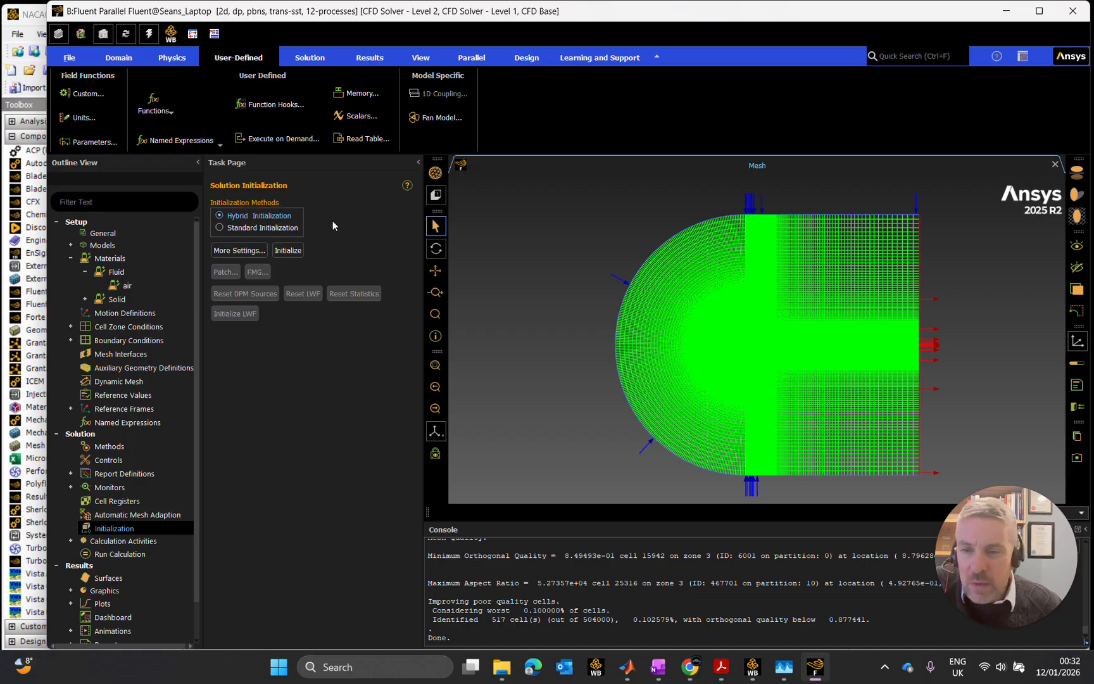
- Set the hybrid initialization's number of iterations to 20 and initialize the solution
{"action": "left_click", "coordinate": [254, 250]}
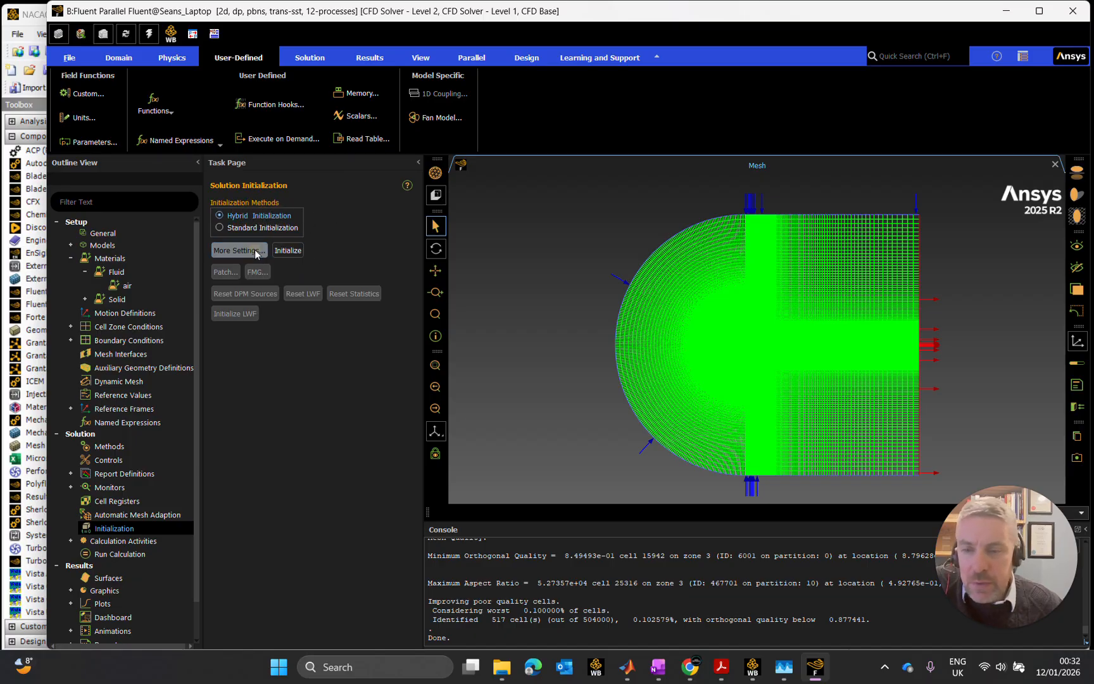
{"action": "double_click", "coordinate": [298, 386]}
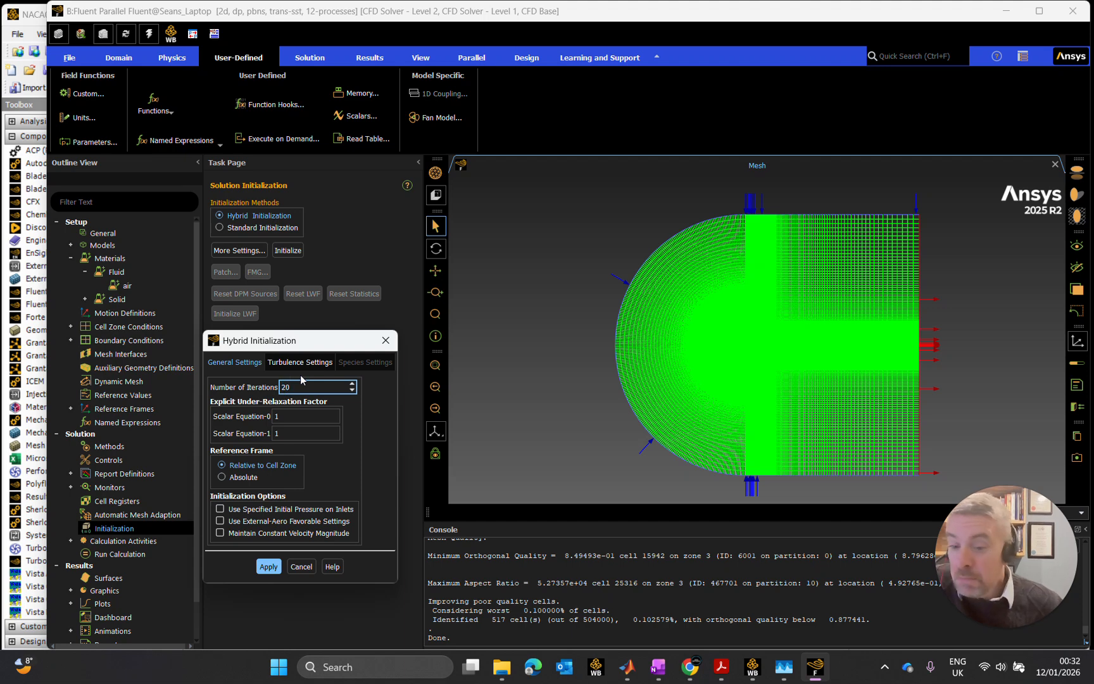
{"action": "left_click", "coordinate": [271, 567]}
{"action": "left_click", "coordinate": [271, 567]}
{"action": "left_click", "coordinate": [301, 567]}
{"action": "left_click", "coordinate": [287, 251]}
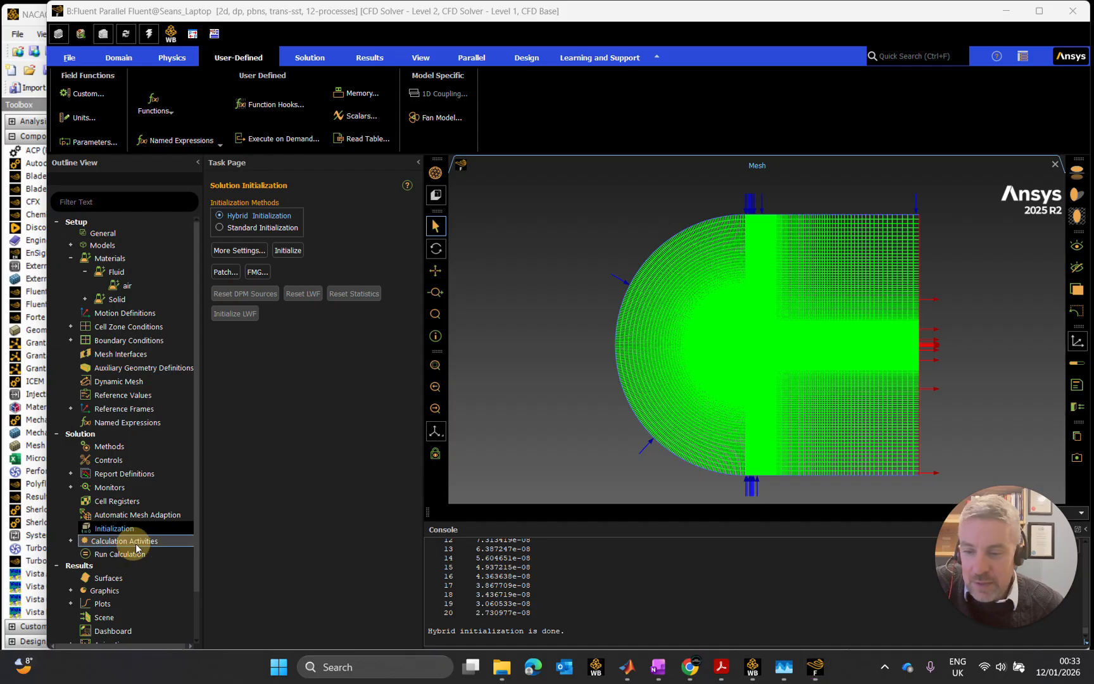
{"action": "left_click", "coordinate": [72, 539]}
{"action": "scroll", "coordinate": [160, 490], "scroll_direction": "down", "scroll_amount": 1}
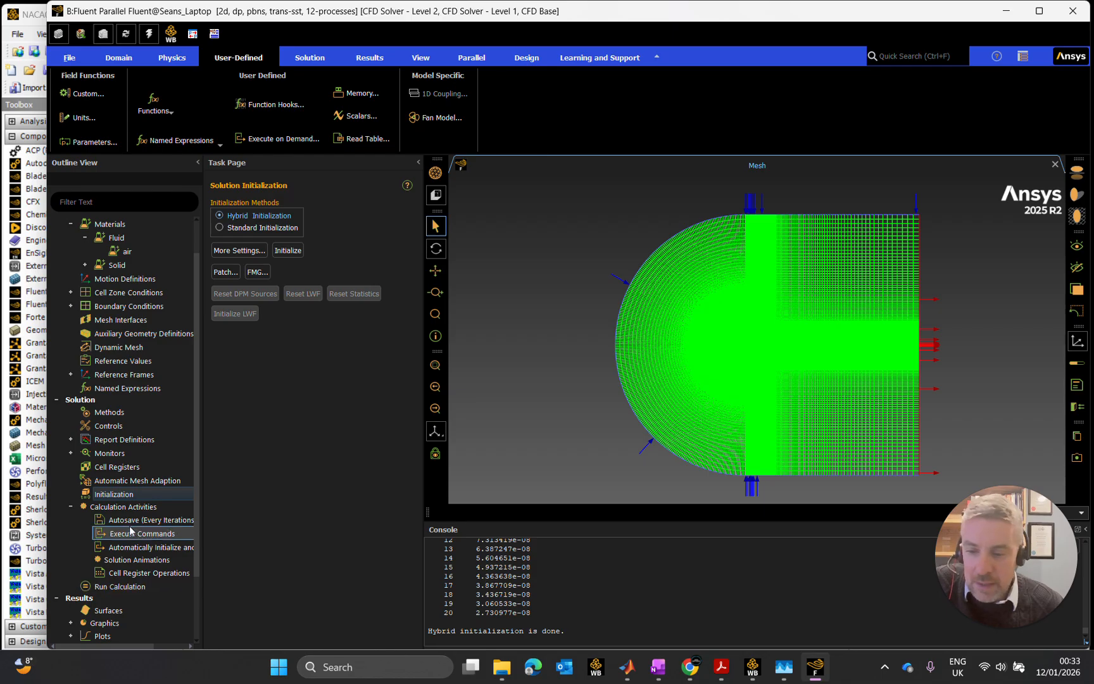
{"action": "left_click", "coordinate": [73, 506]}
{"action": "left_click", "coordinate": [71, 507]}
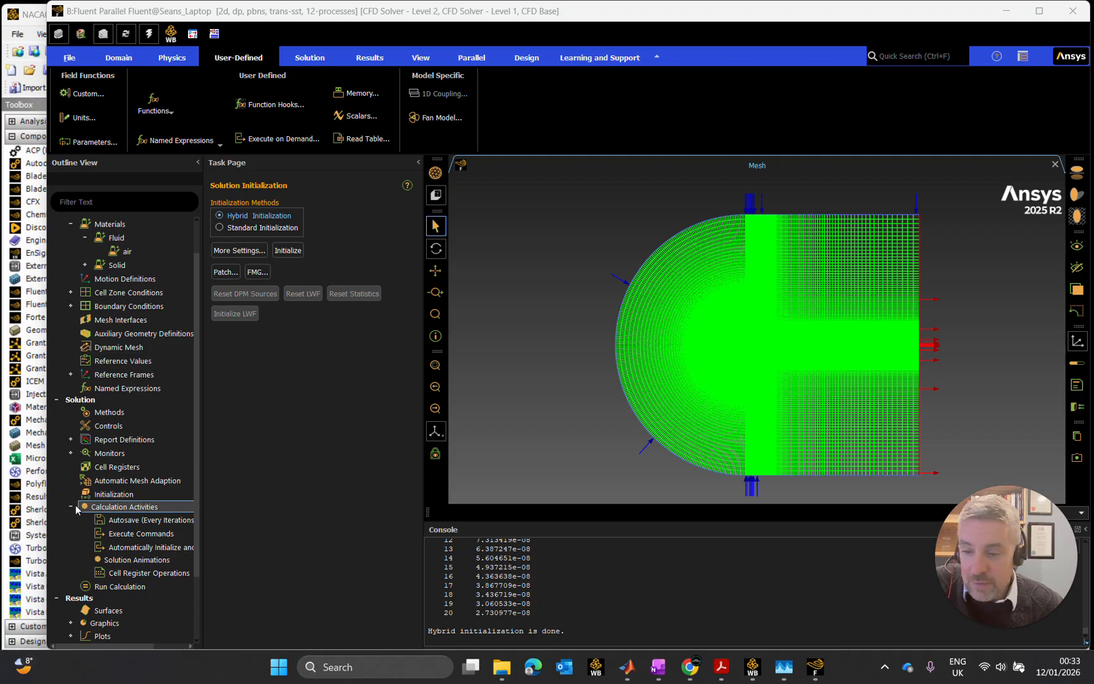
{"action": "left_click", "coordinate": [70, 507]}
- Open the run calculation settings and choose the Automatic time step method for the fluid time scale
{"action": "left_click", "coordinate": [120, 521]}
{"action": "left_click", "coordinate": [140, 517]}
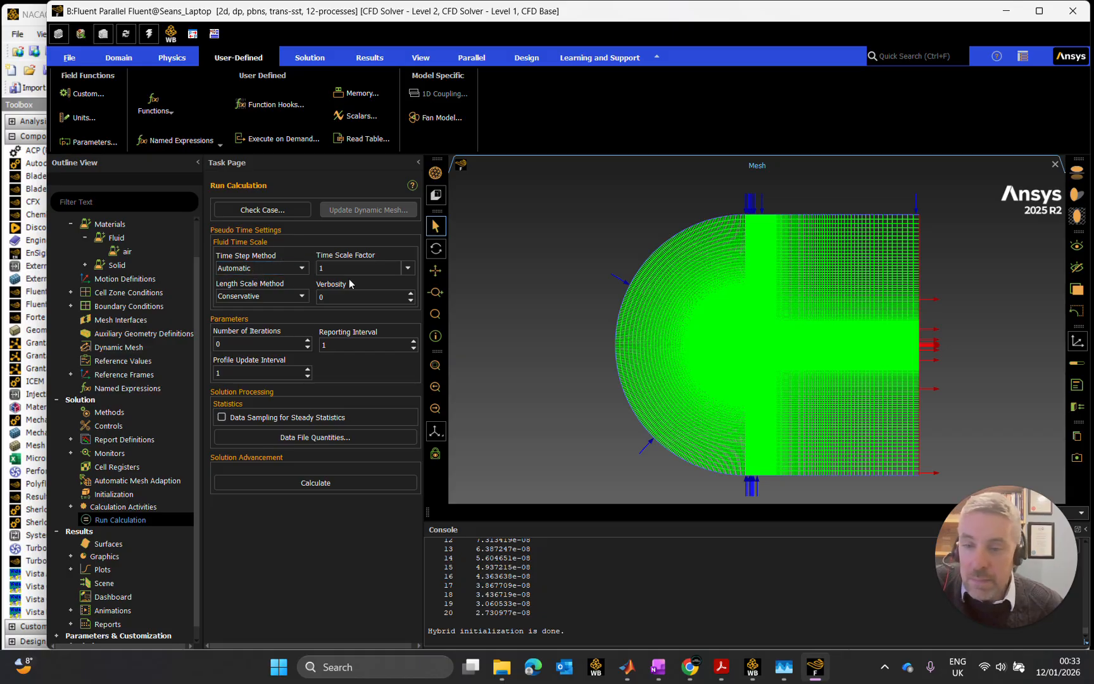
{"action": "left_click", "coordinate": [289, 269]}
{"action": "left_click", "coordinate": [279, 278]}
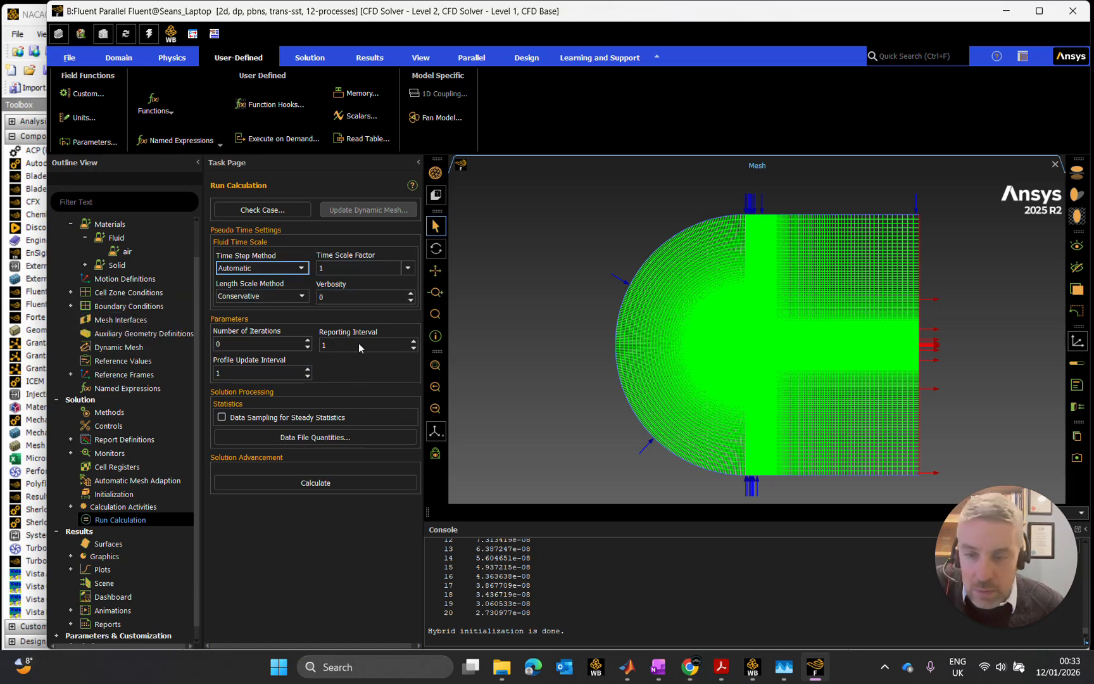
- Set the number of iterations to 1000 and start the calculation
{"action": "double_click", "coordinate": [219, 343]}
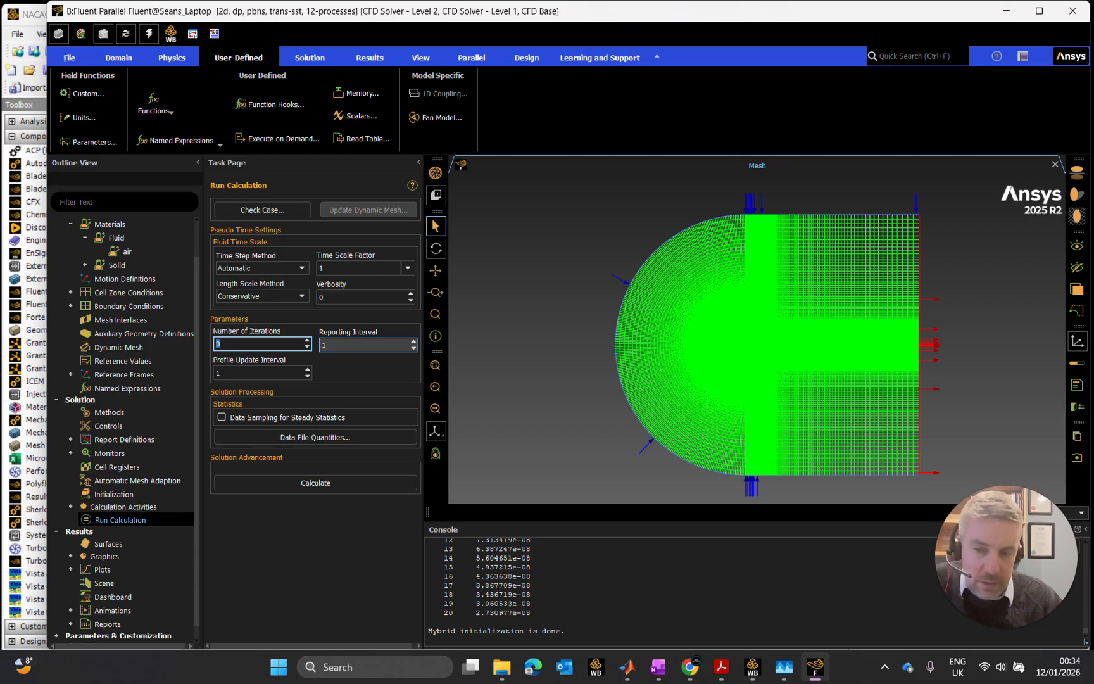
{"action": "type", "text": "1000"}
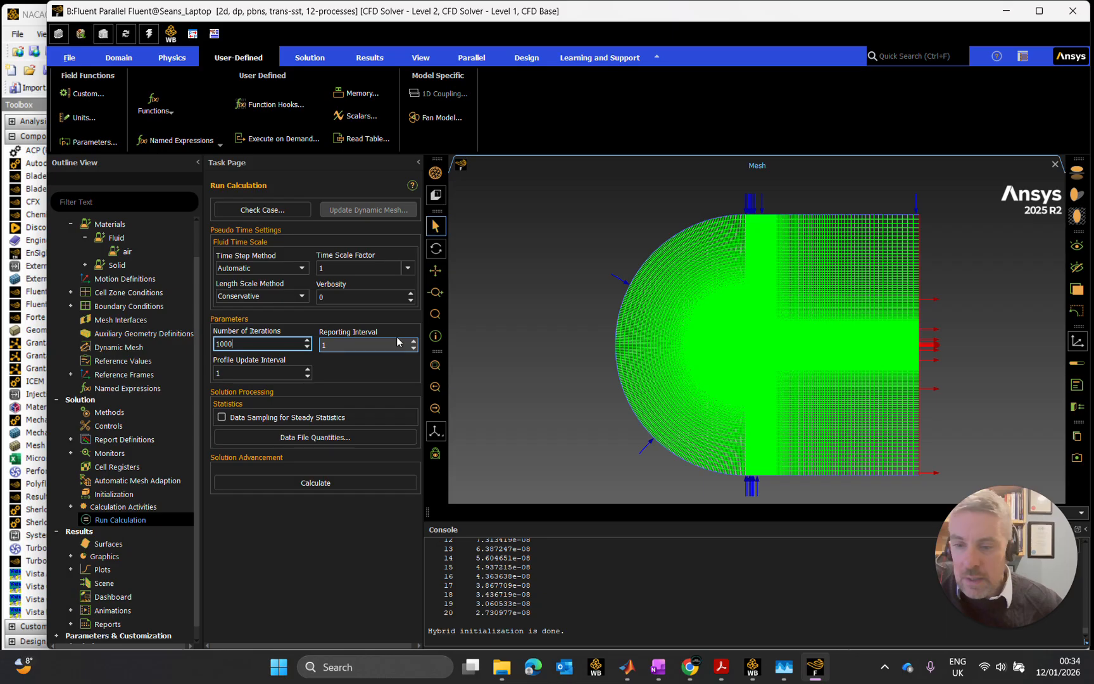
{"action": "key", "text": "Return"}
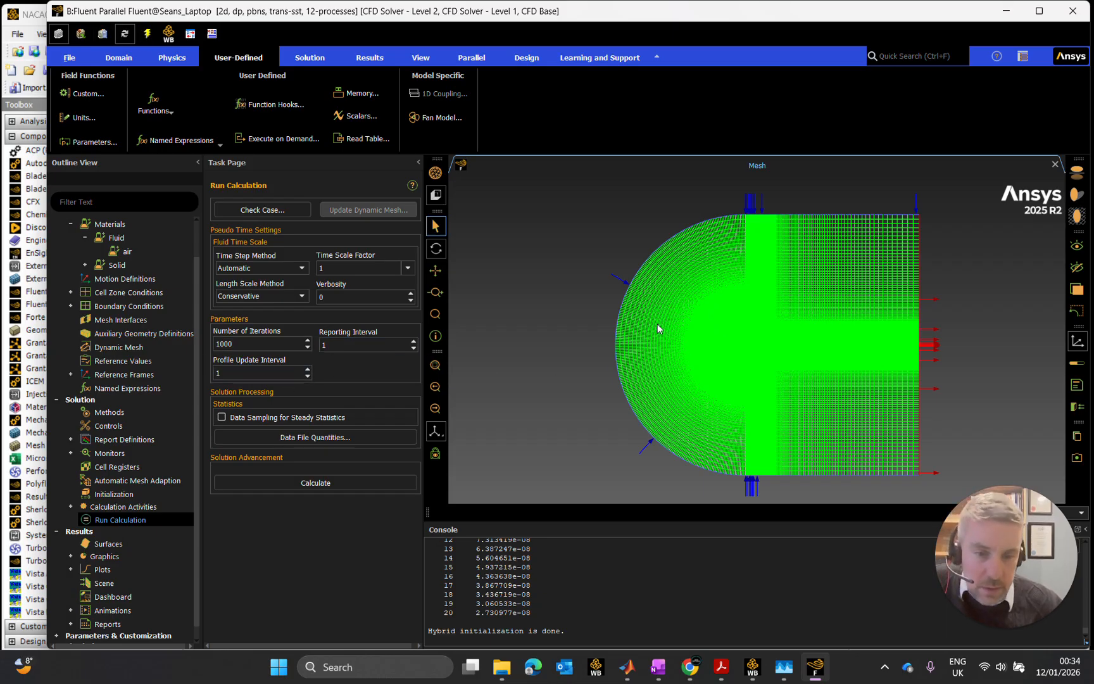
{"action": "left_click", "coordinate": [266, 371]}
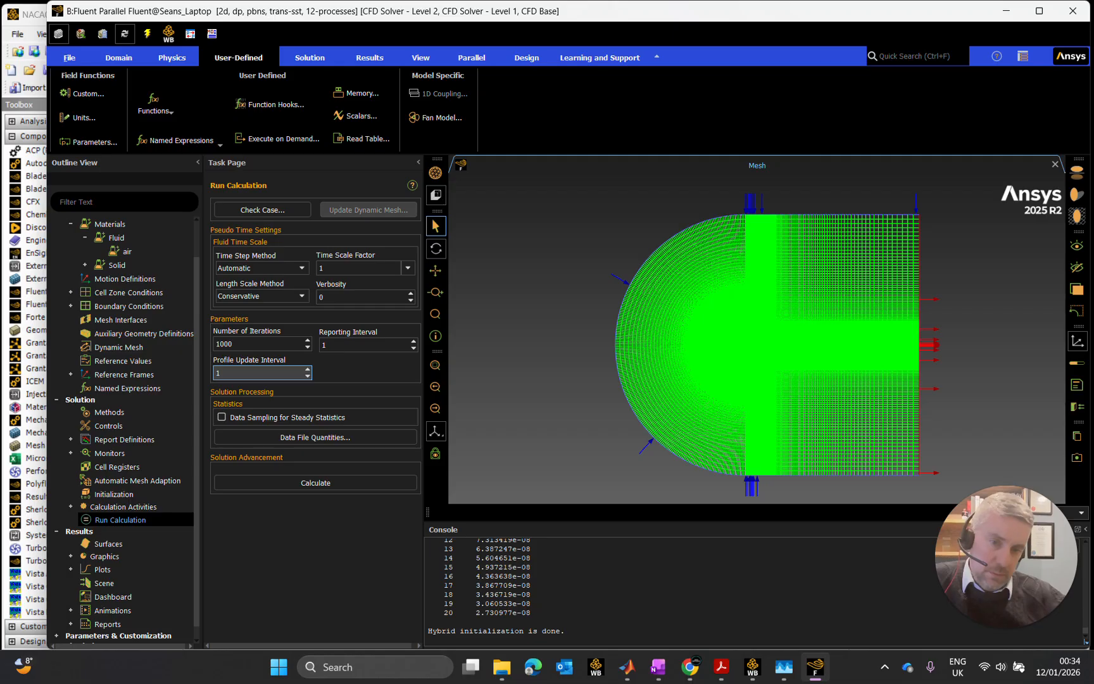
{"action": "left_click", "coordinate": [331, 481]}
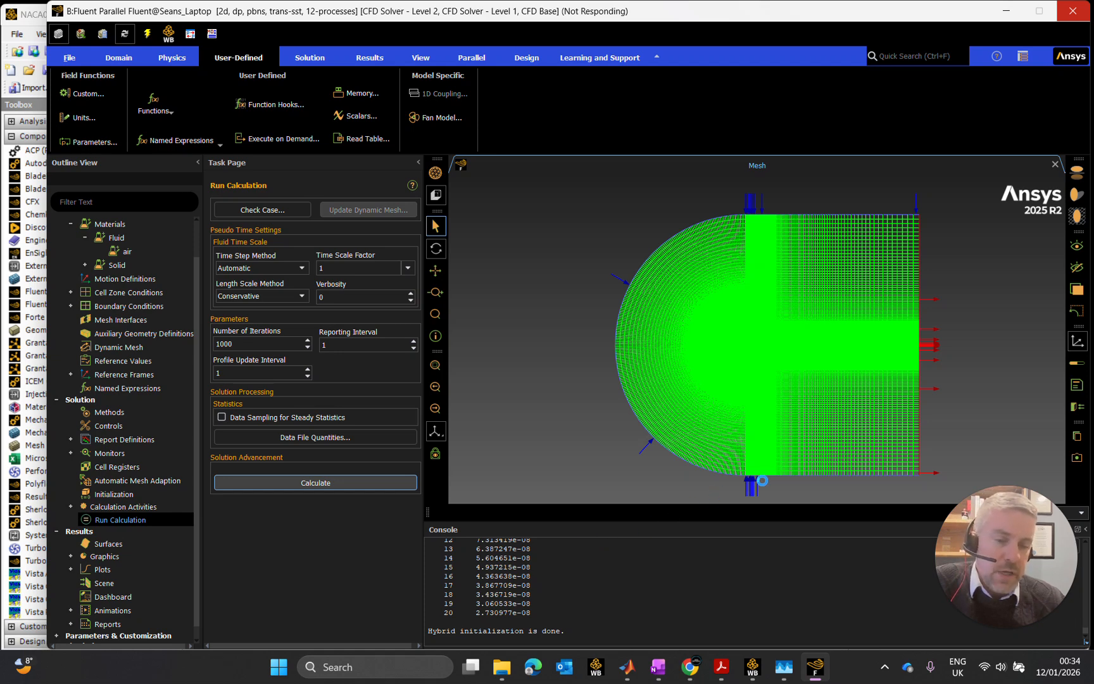
- Switch to Task Manager to check the CPU load during the calculation, and return to Fluent
{"action": "left_click", "coordinate": [785, 671]}
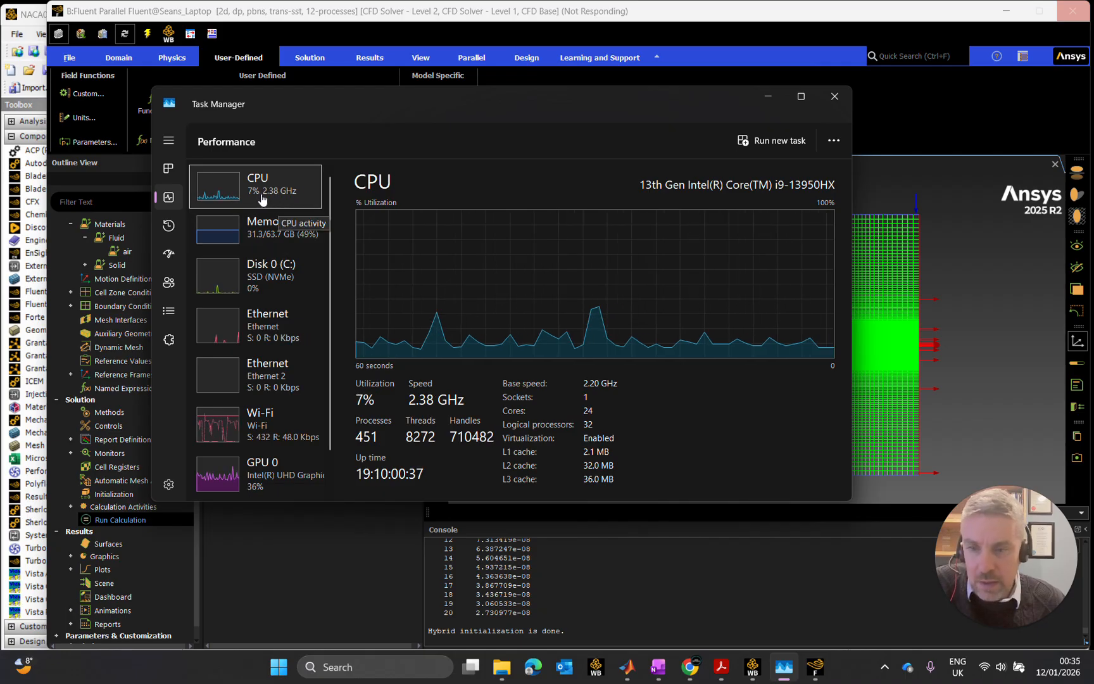
{"action": "left_click", "coordinate": [768, 98]}
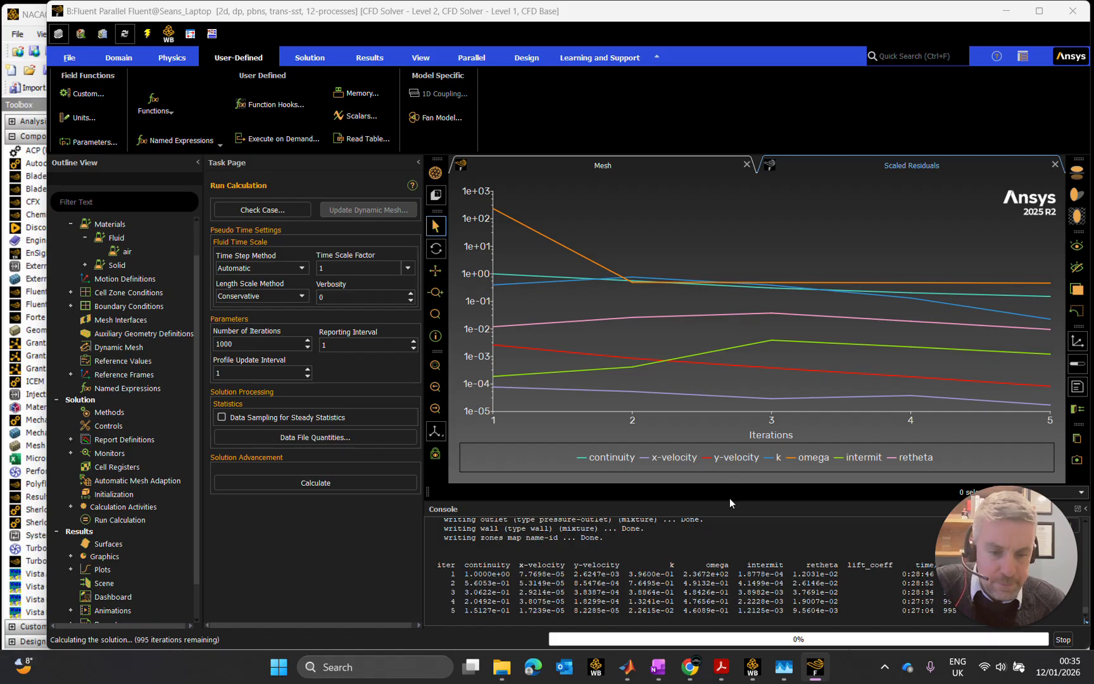
{"action": "left_click", "coordinate": [785, 669]}
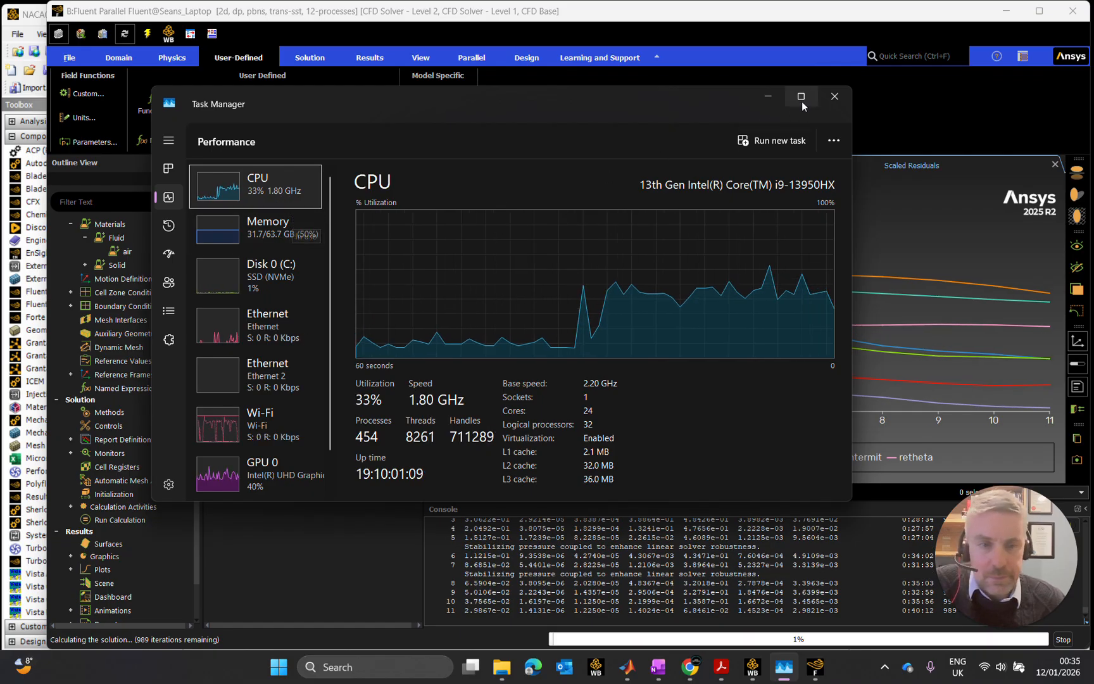
{"action": "left_click", "coordinate": [775, 99]}
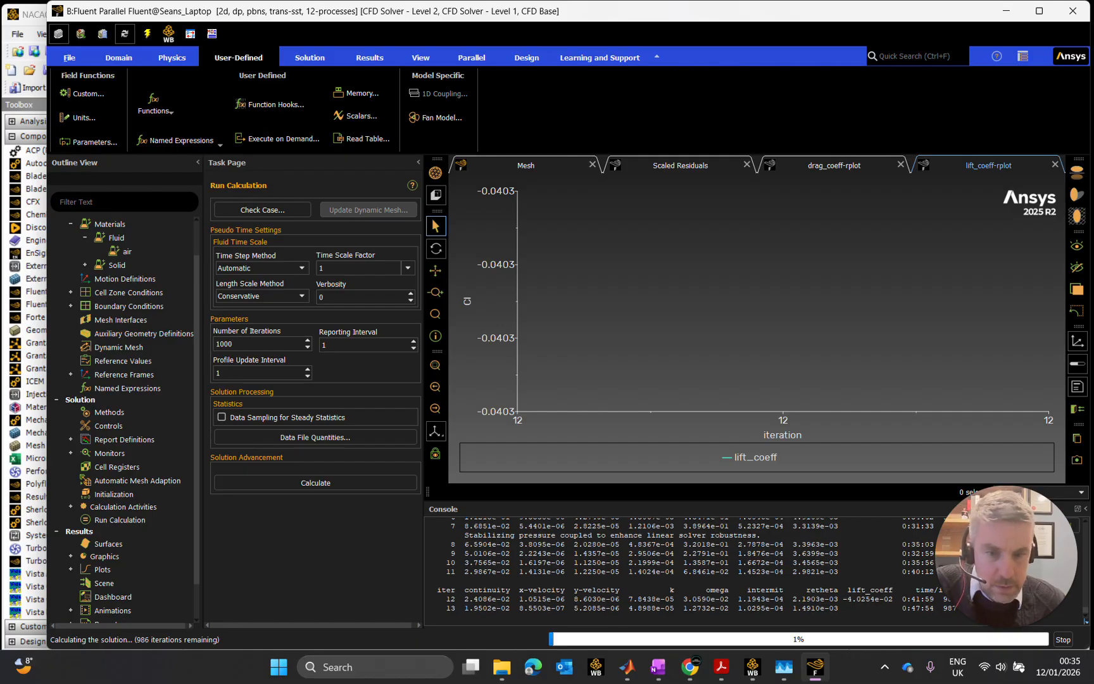
- Examine the scaled residuals plot and the drag and lift coefficient plots while the solver runs
{"action": "left_click", "coordinate": [662, 168]}
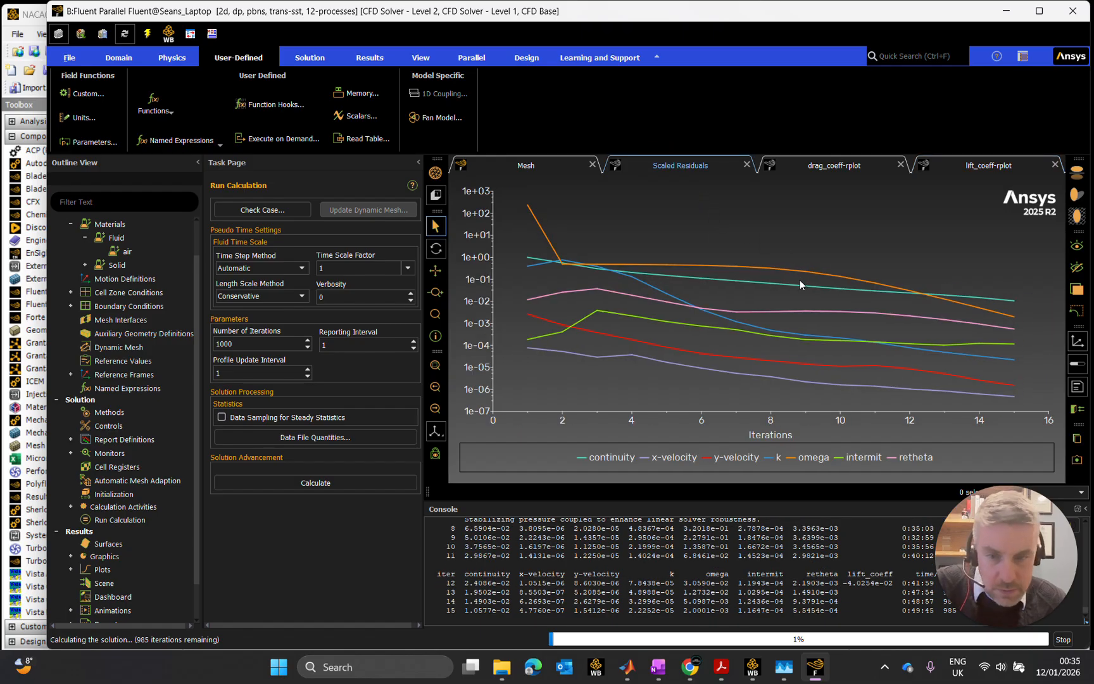
{"action": "mouse_move", "coordinate": [875, 388]}
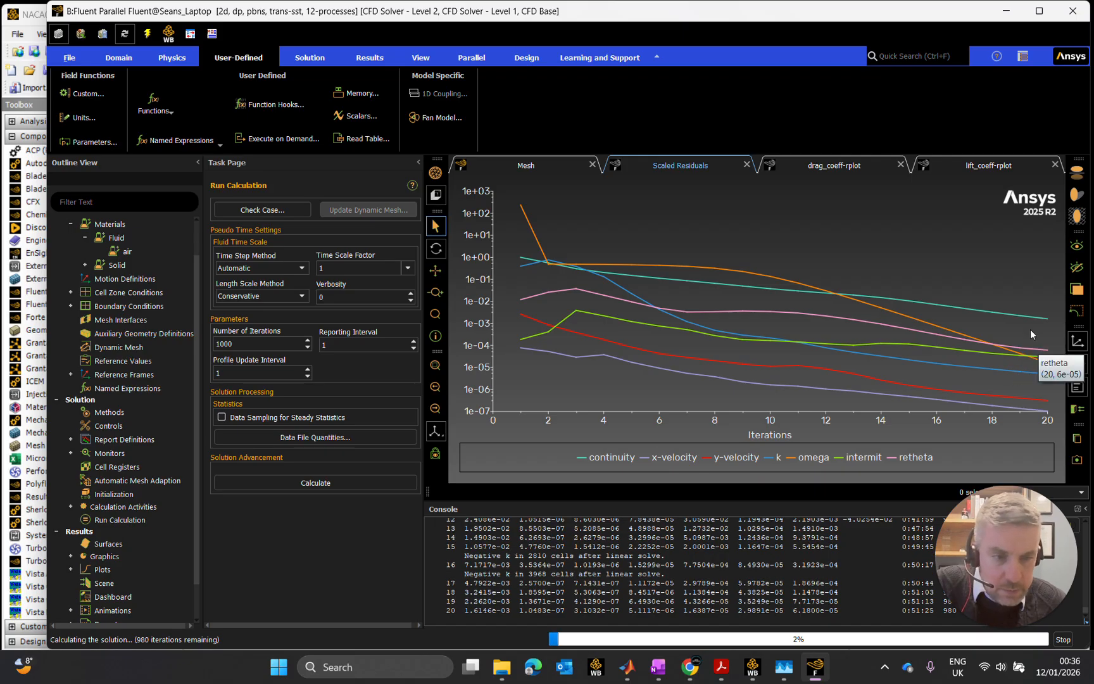
{"action": "mouse_move", "coordinate": [1034, 320]}
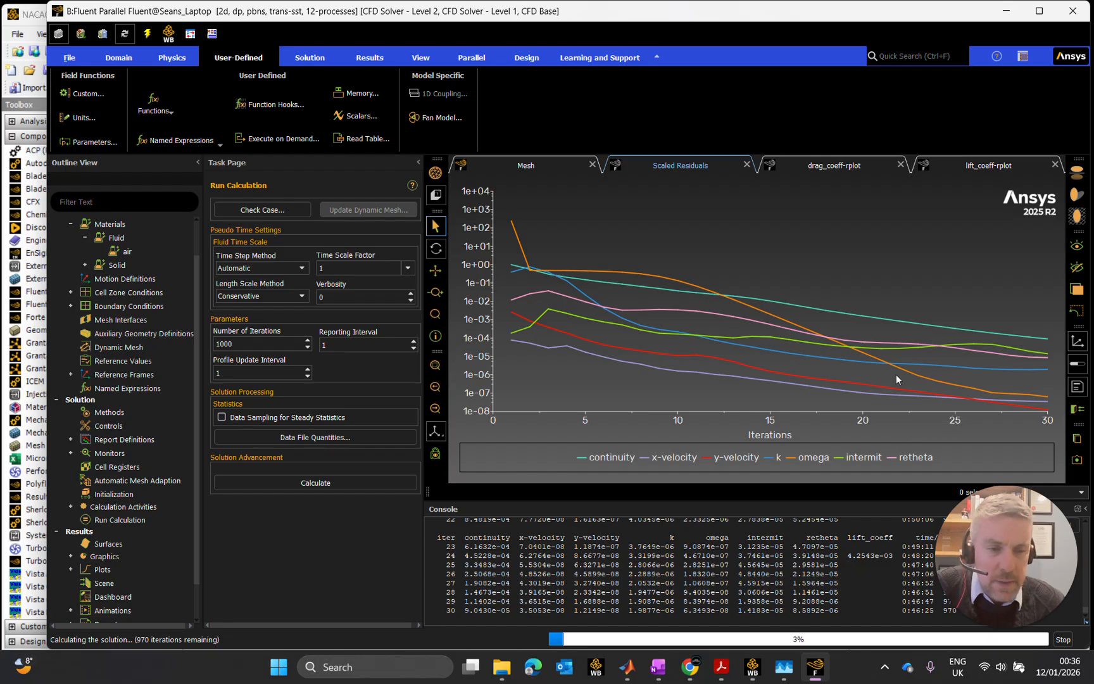
{"action": "left_click", "coordinate": [820, 166]}
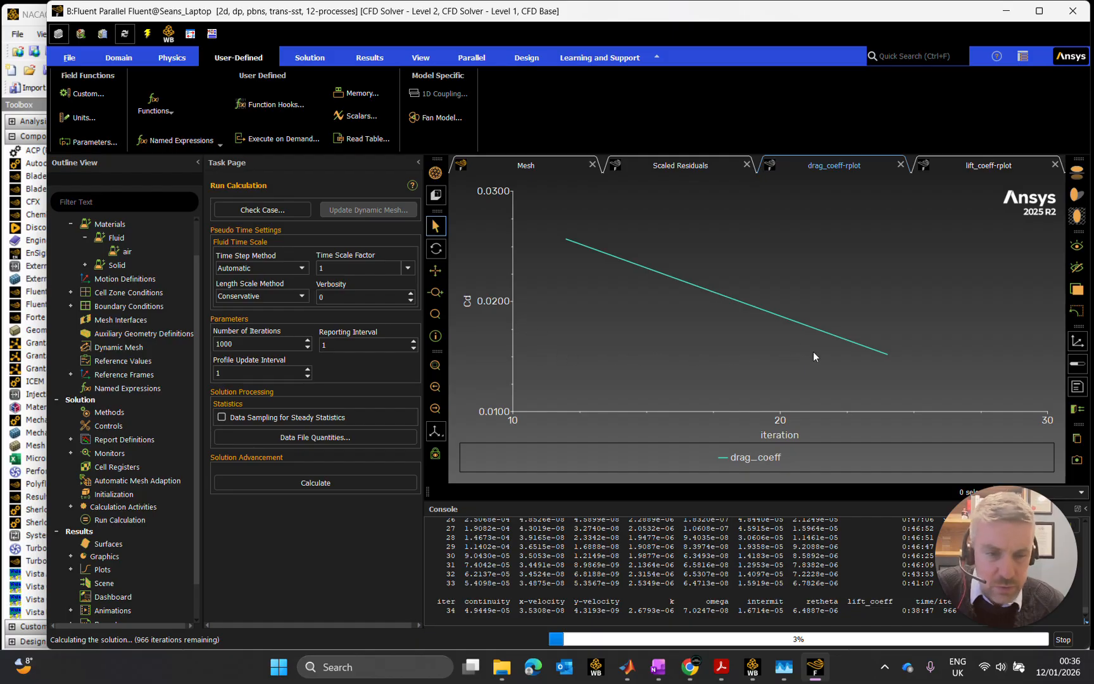
{"action": "left_click", "coordinate": [980, 167]}
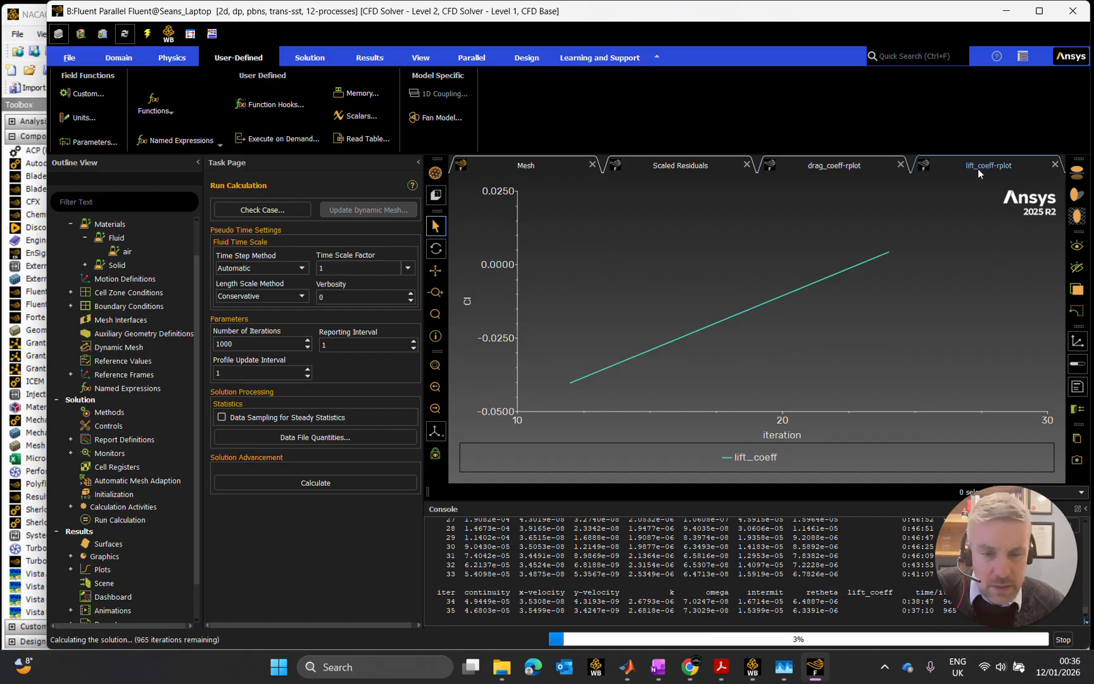
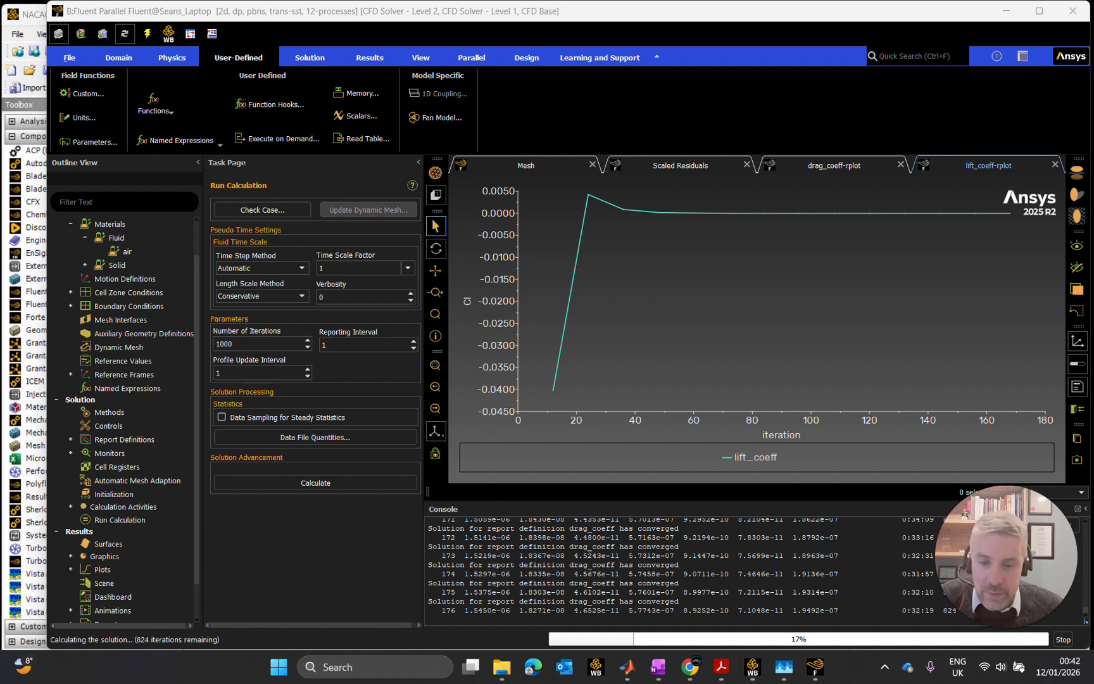
- Check the scaled residuals, drag_coeff and lift_coeff plots again to judge whether the solution has converged
{"action": "scroll", "coordinate": [681, 570], "scroll_direction": "up", "scroll_amount": 3}
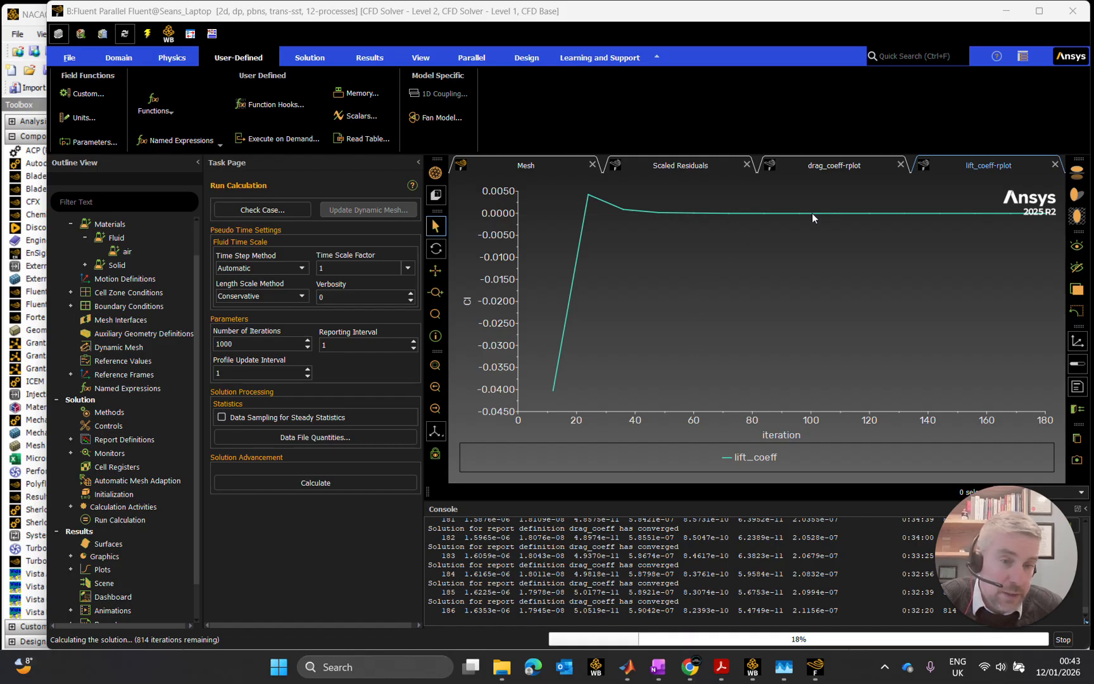
{"action": "left_click", "coordinate": [558, 164]}
{"action": "left_click", "coordinate": [674, 164]}
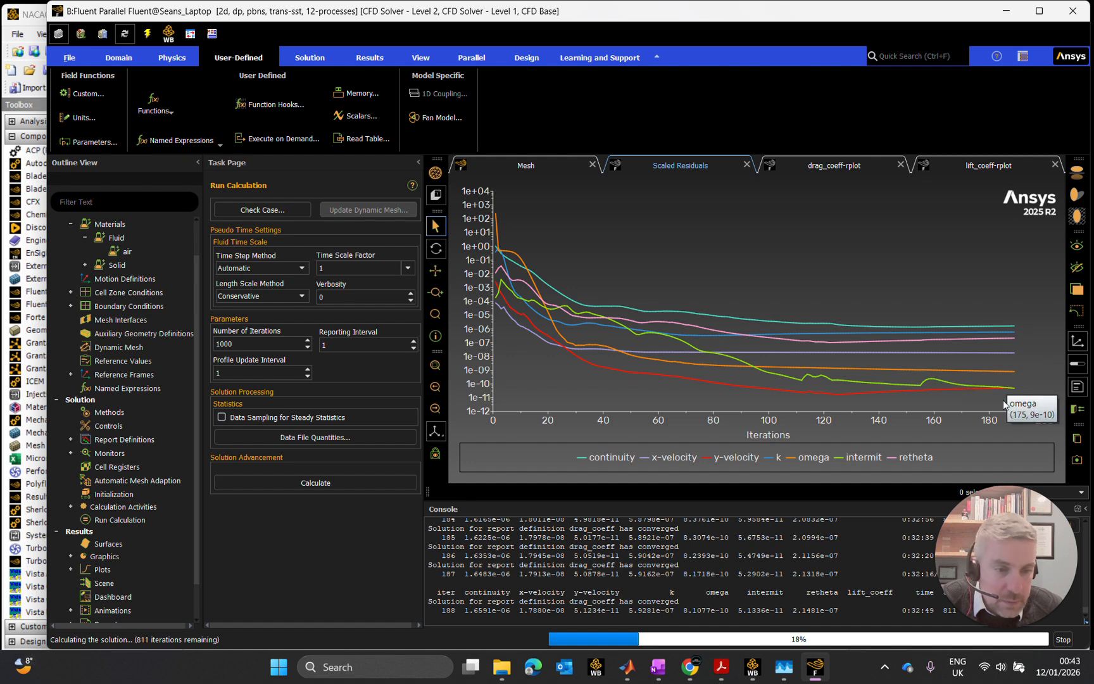
{"action": "left_click", "coordinate": [830, 166]}
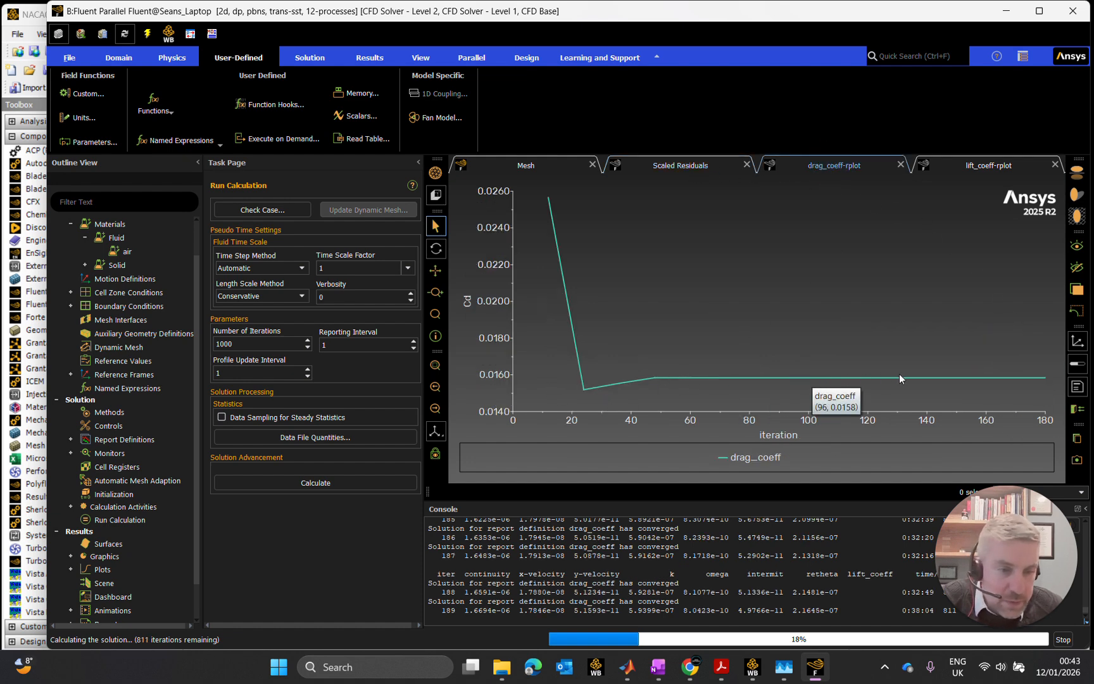
{"action": "left_click", "coordinate": [980, 167]}
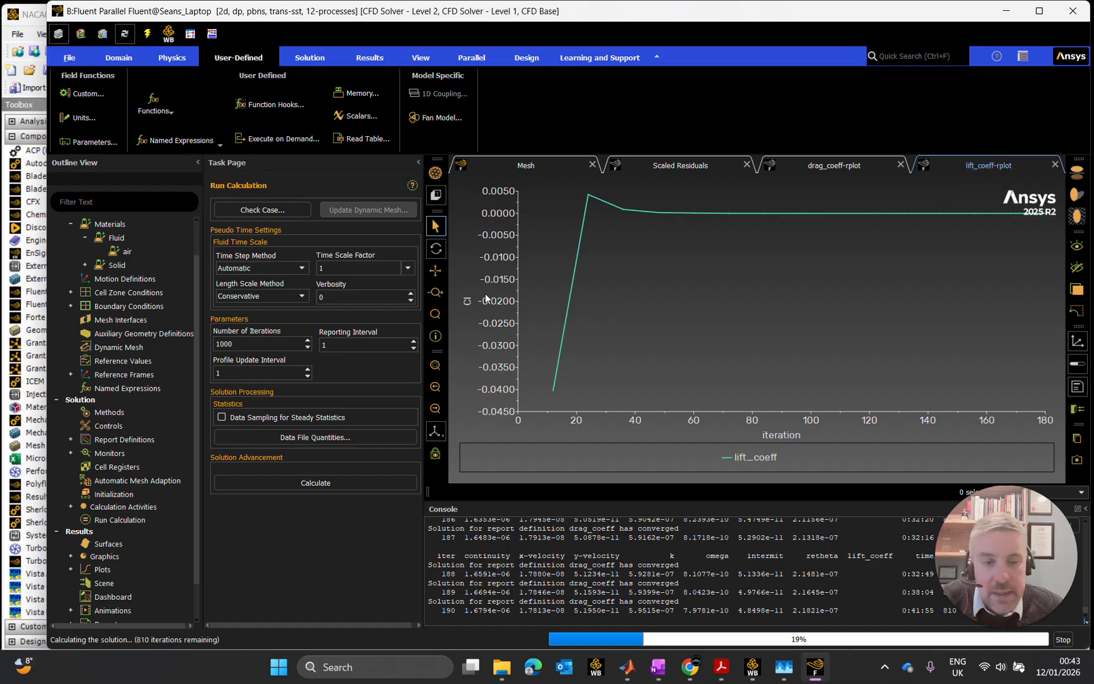
- Stop the running calculation early, repositioning the solver window as needed, and acknowledge the completion message
{"action": "left_click", "coordinate": [1063, 640]}
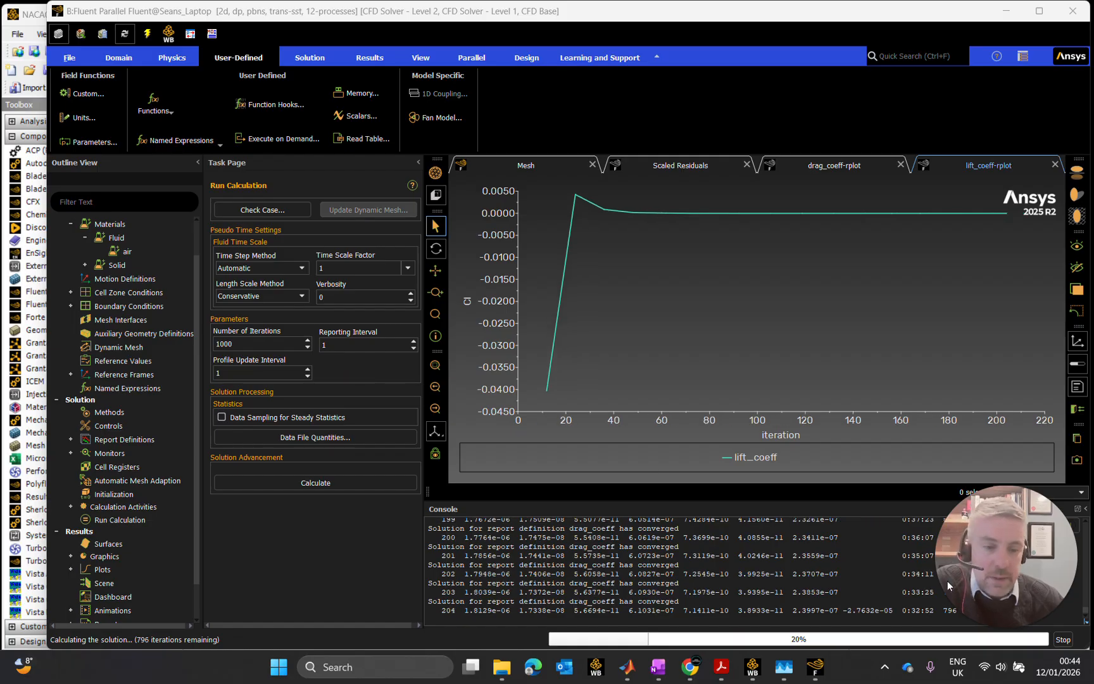
{"action": "left_click", "coordinate": [1065, 641]}
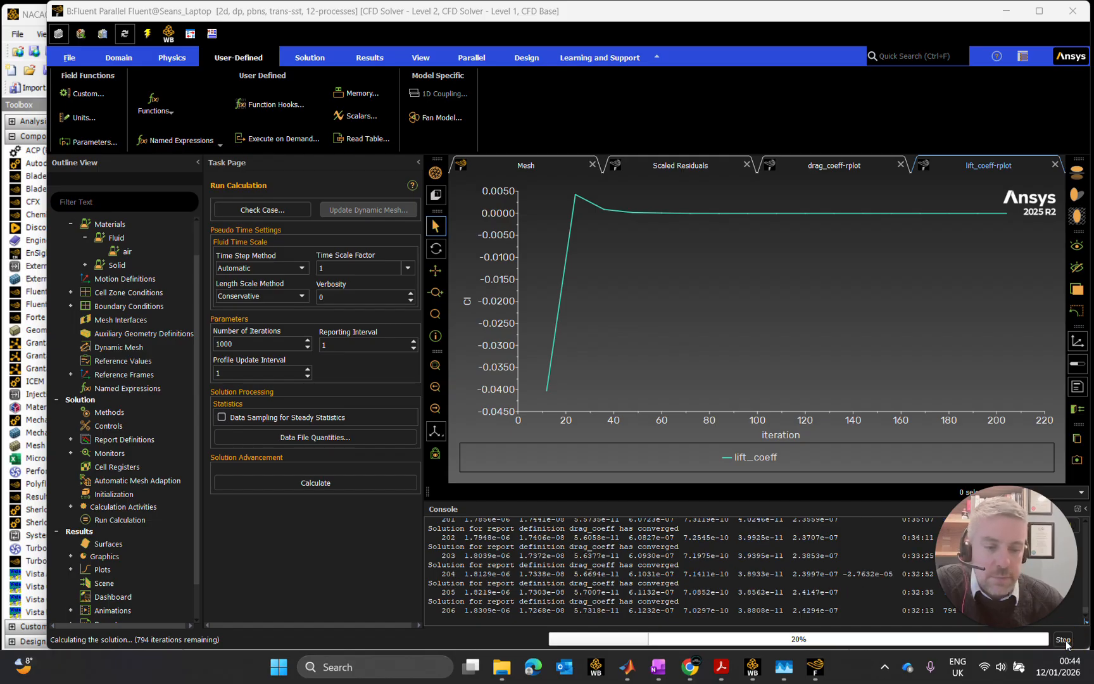
{"action": "left_click", "coordinate": [1065, 641]}
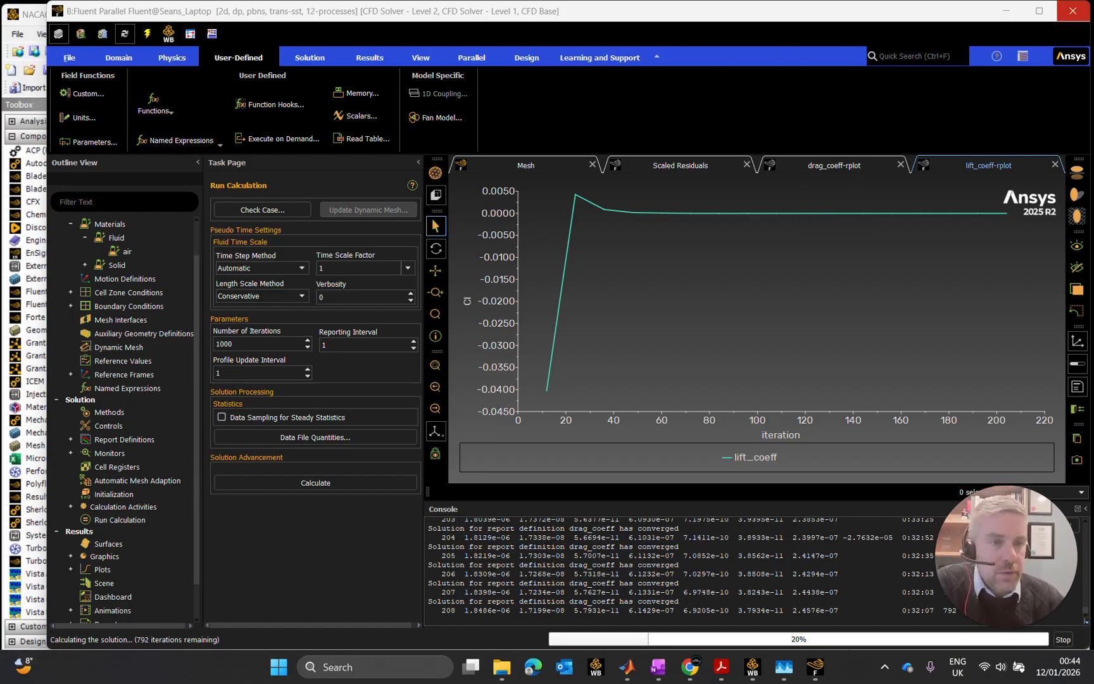
{"action": "left_click_drag", "start_coordinate": [1090, 2], "coordinate": [1005, 28]}
{"action": "left_click_drag", "start_coordinate": [863, 39], "coordinate": [775, 23]}
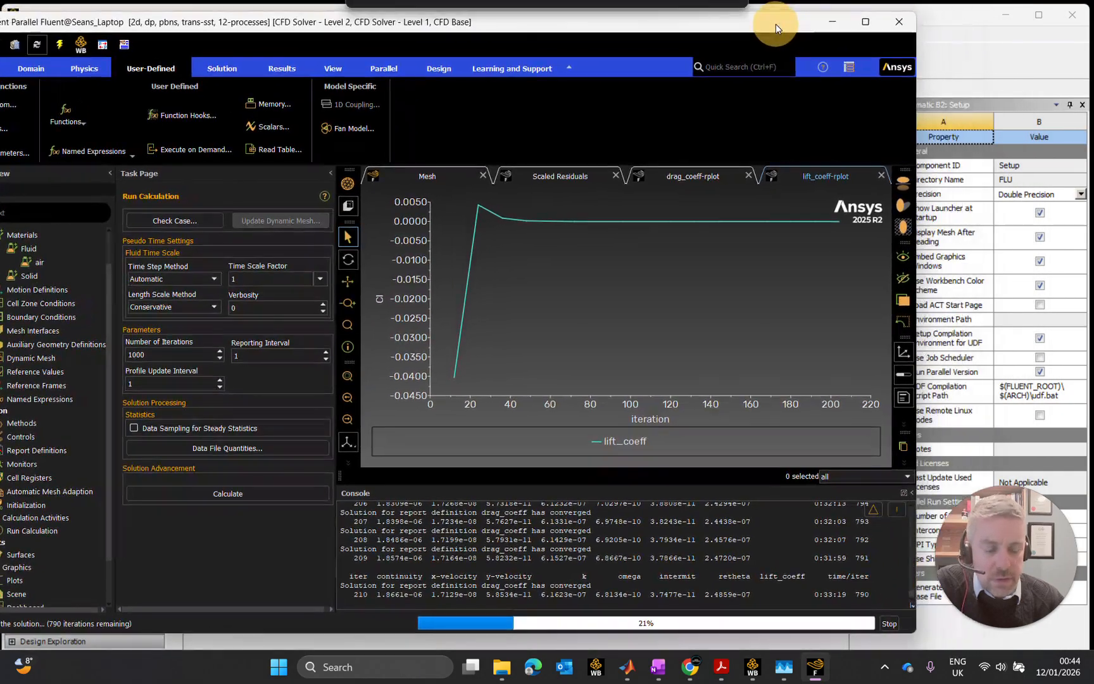
{"action": "left_click", "coordinate": [888, 622]}
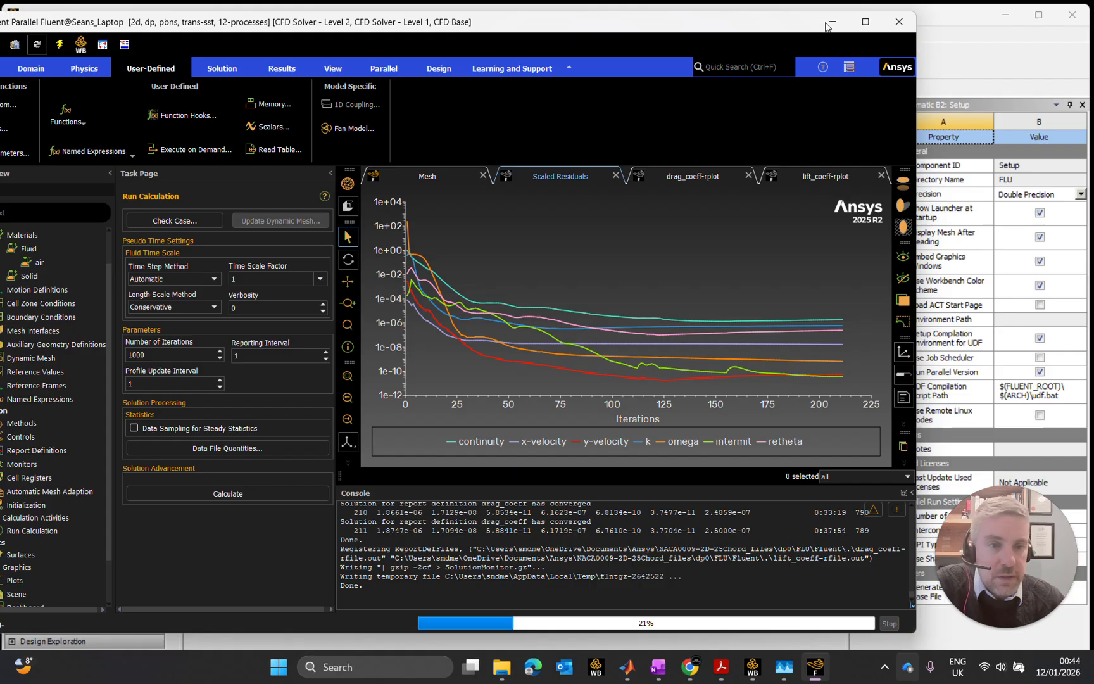
{"action": "left_click", "coordinate": [769, 25]}
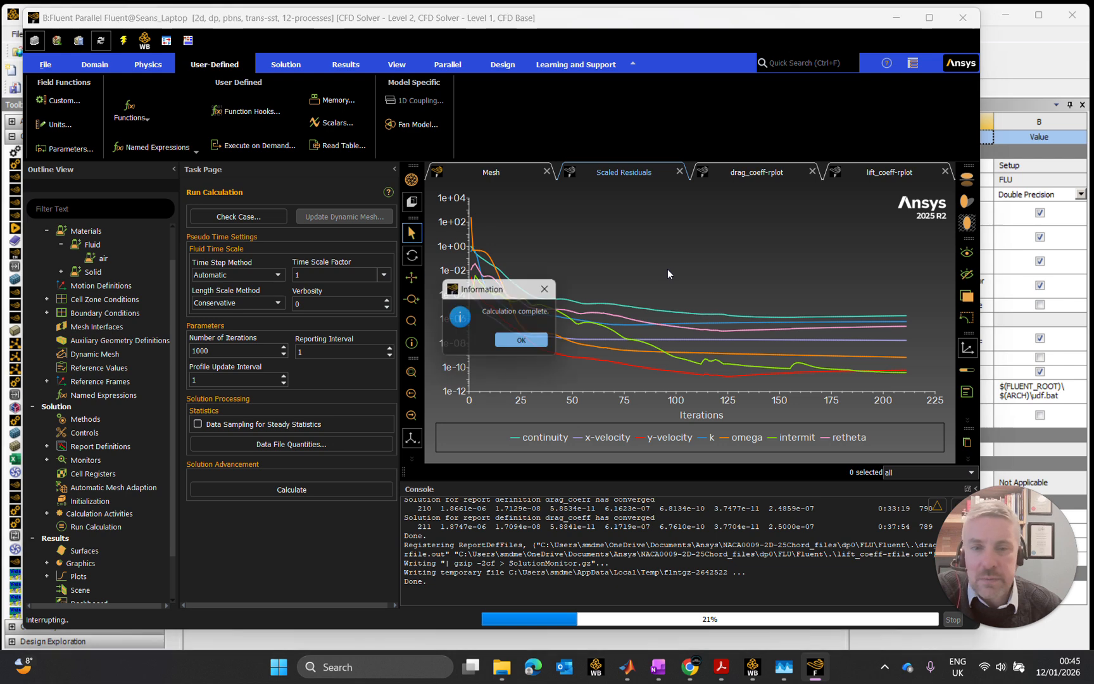
{"action": "left_click", "coordinate": [546, 343]}
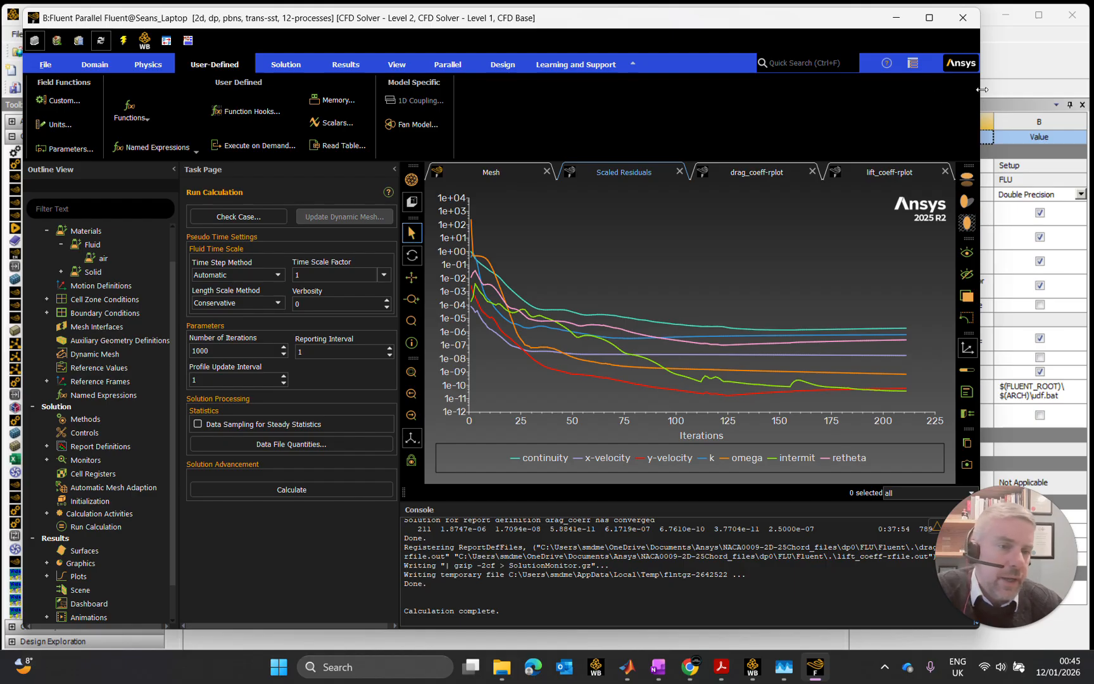
- Resize the Fluent window horizontally to enlarge the plot area while keeping the Workbench toolbox partly exposed
{"action": "left_click_drag", "start_coordinate": [980, 92], "coordinate": [1082, 90]}
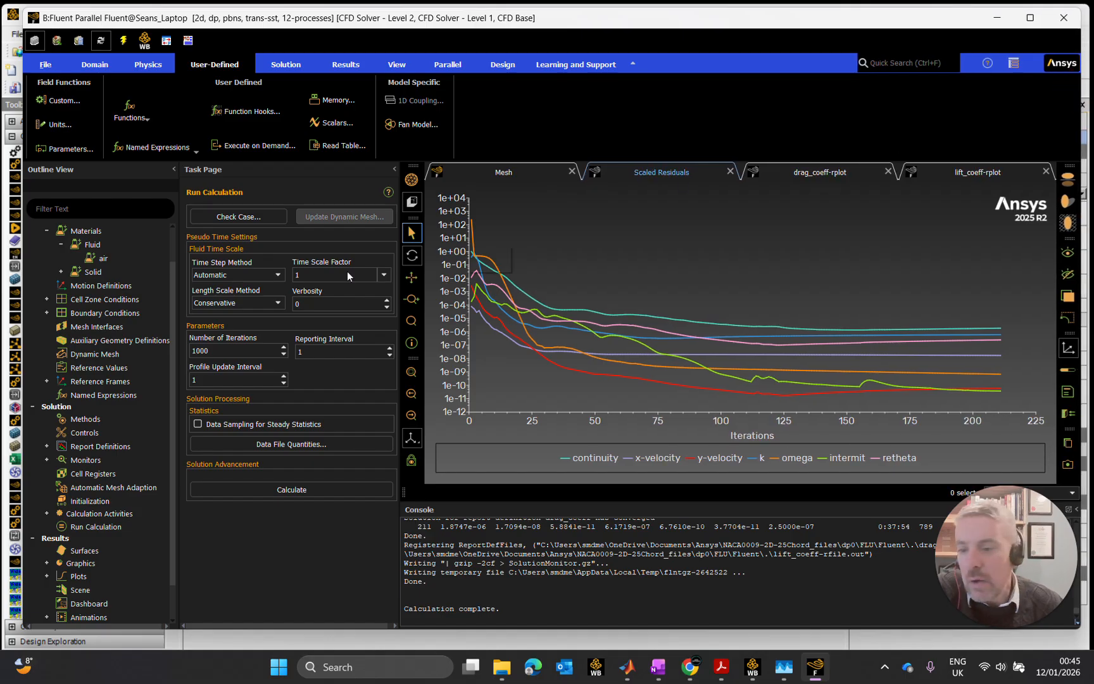
{"action": "left_click_drag", "start_coordinate": [23, 118], "coordinate": [49, 113]}
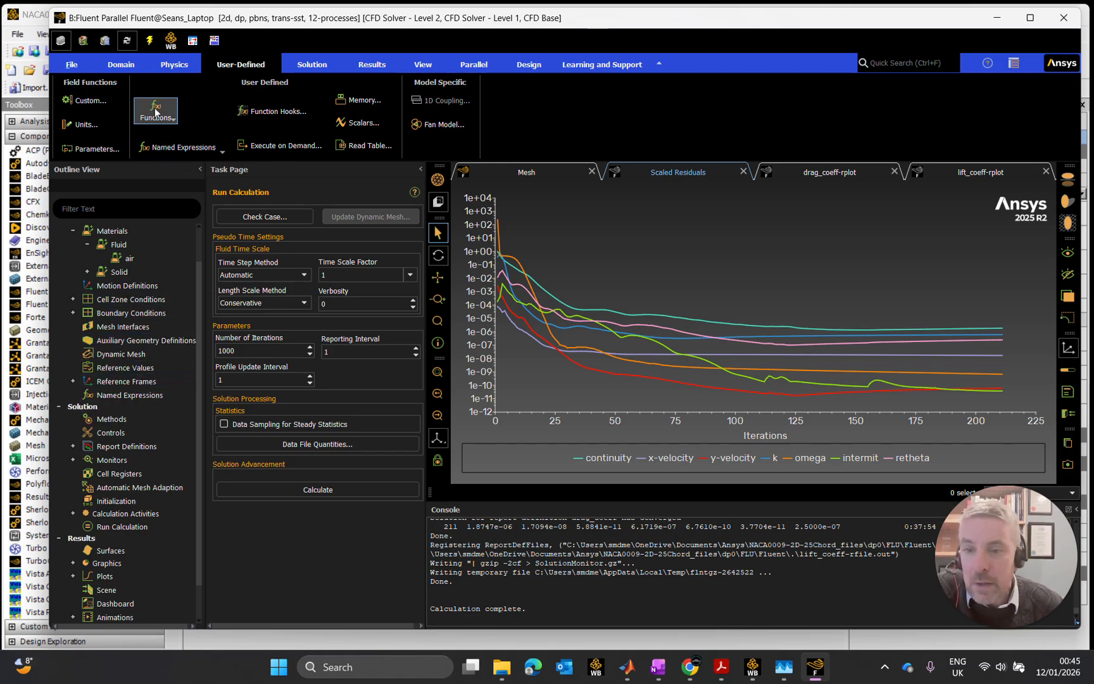
{"action": "mouse_move", "coordinate": [655, 317]}
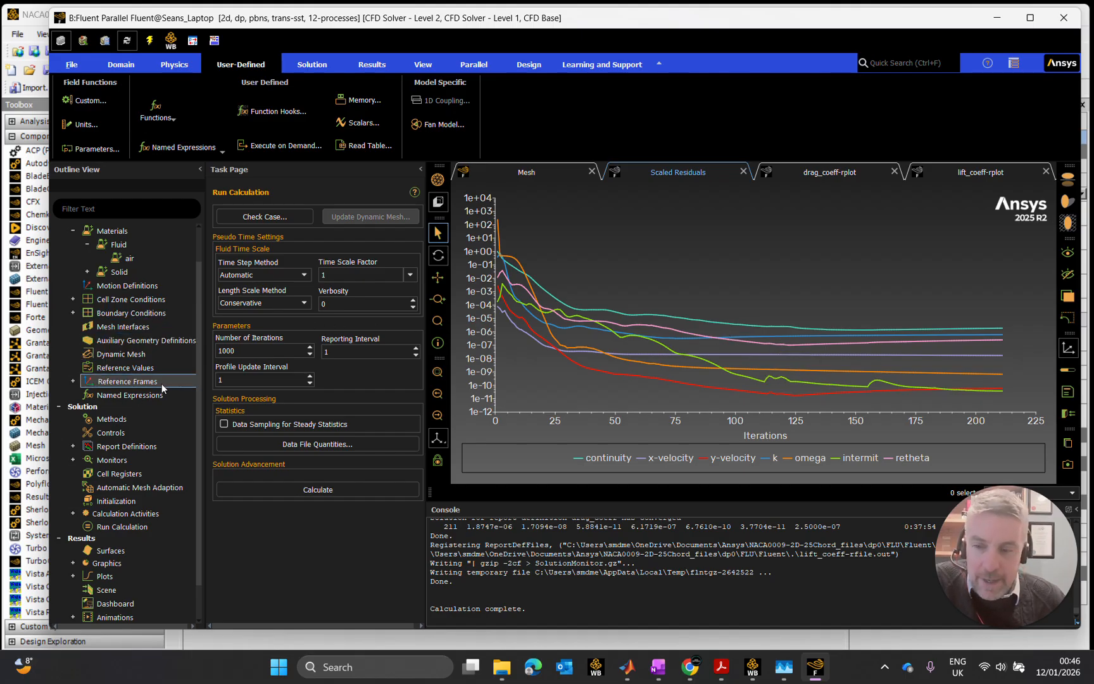
{"action": "scroll", "coordinate": [161, 385], "scroll_direction": "down", "scroll_amount": 1}
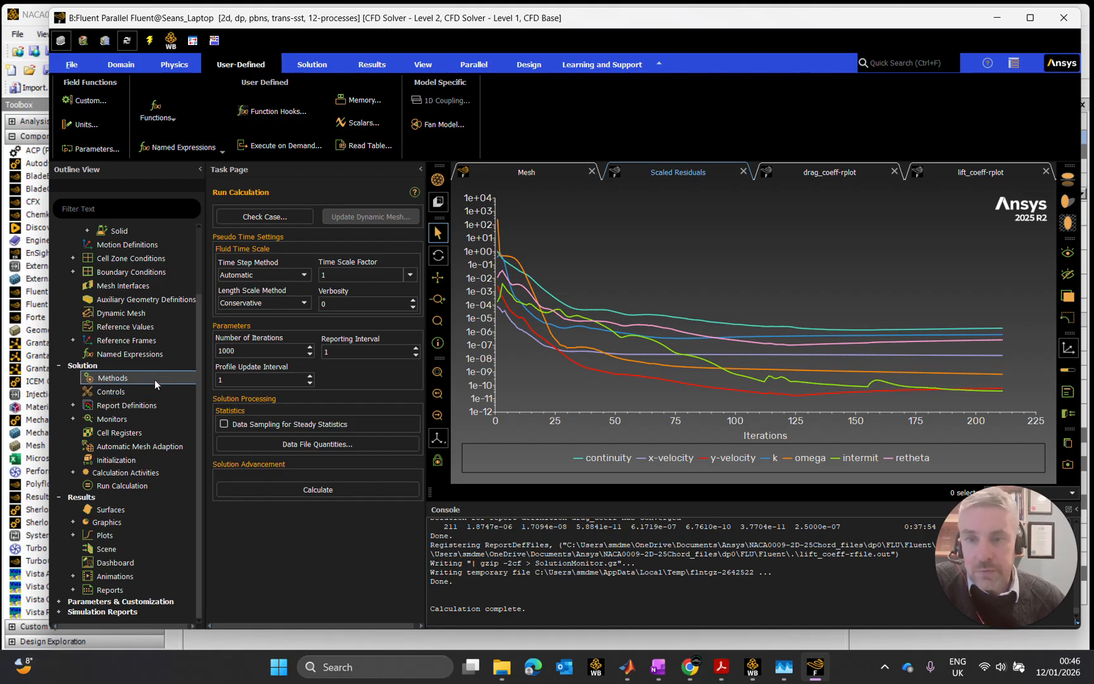
{"action": "scroll", "coordinate": [153, 381], "scroll_direction": "up", "scroll_amount": 2}
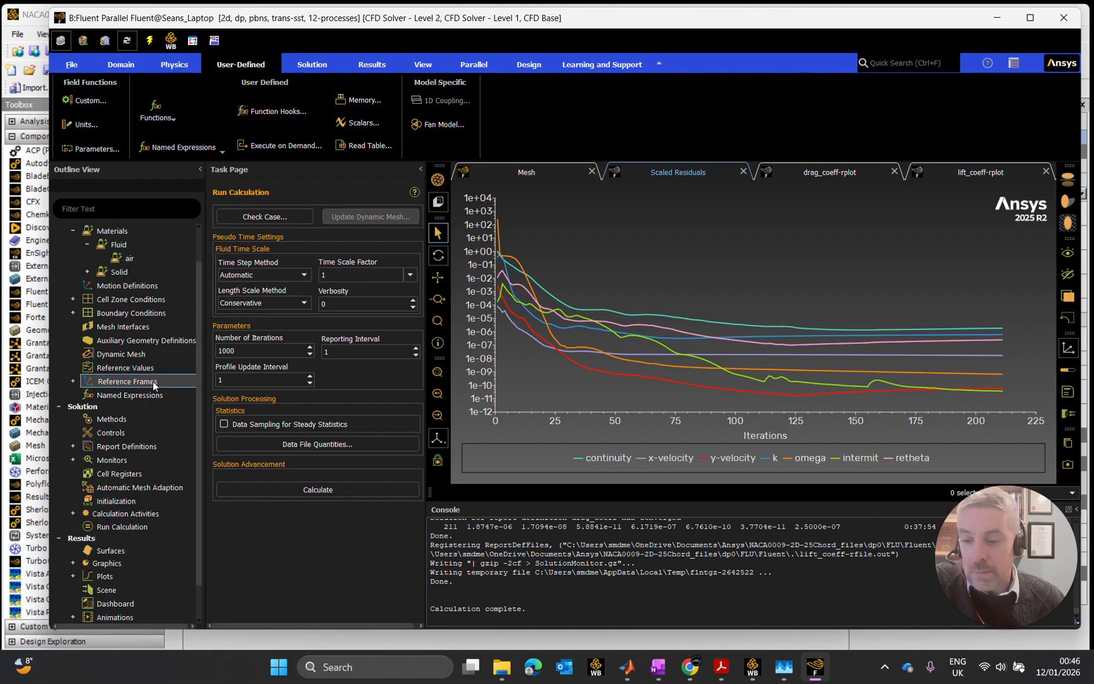
{"action": "scroll", "coordinate": [153, 386], "scroll_direction": "down", "scroll_amount": 1}
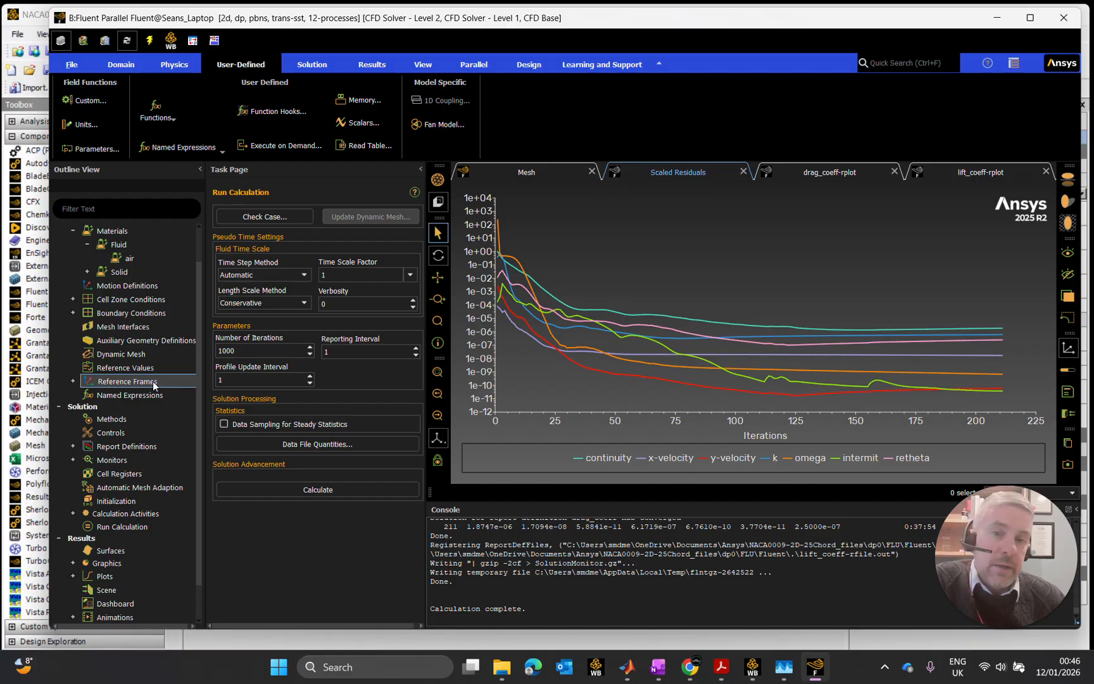